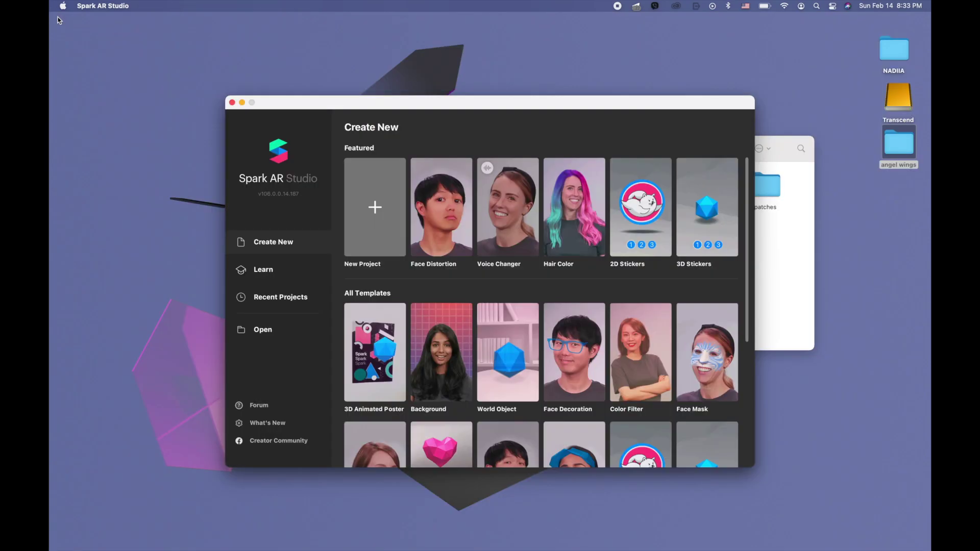
- Put the start window away and open the Angel wings assets folder
{"action": "left_click", "coordinate": [56, 19]}
{"action": "left_click", "coordinate": [243, 103]}
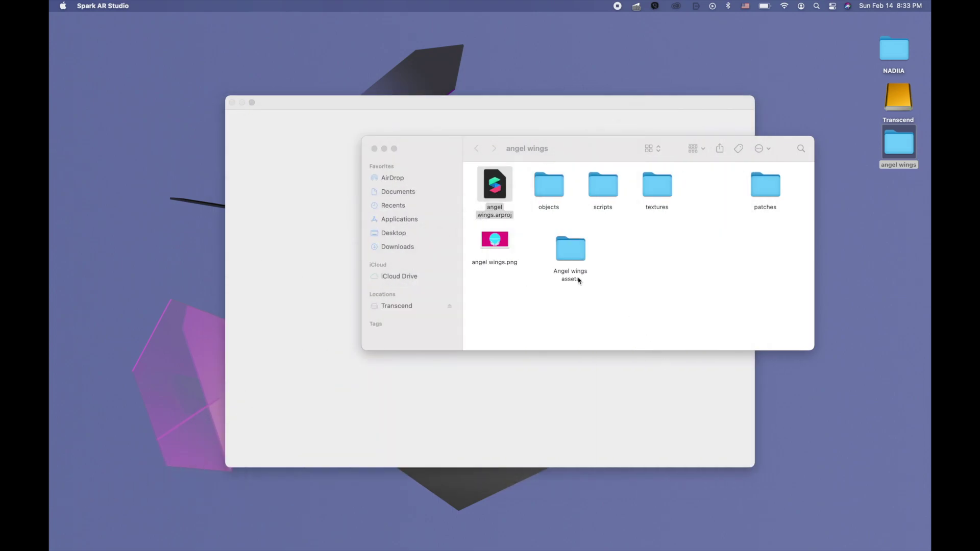
{"action": "double_click", "coordinate": [569, 252]}
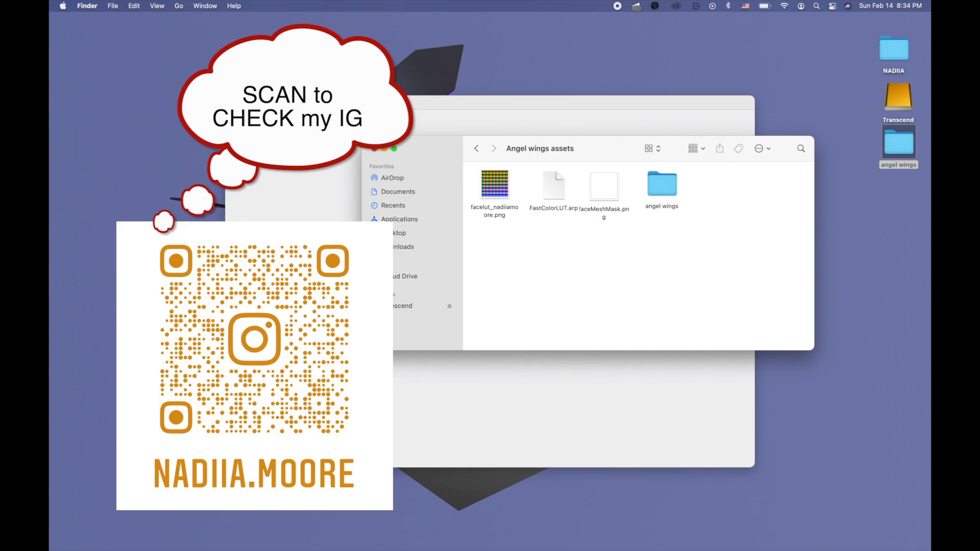
- Switch to Telegram to view the Angel wings assets.zip post in the SPARK AR USA CHANNEL, and put its window away
{"action": "mouse_move", "coordinate": [50, 358]}
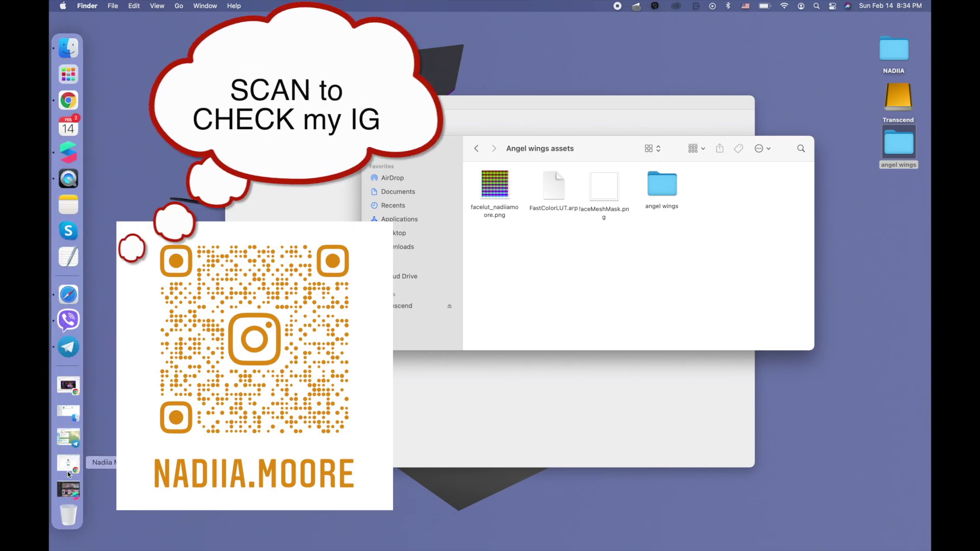
{"action": "left_click", "coordinate": [58, 434]}
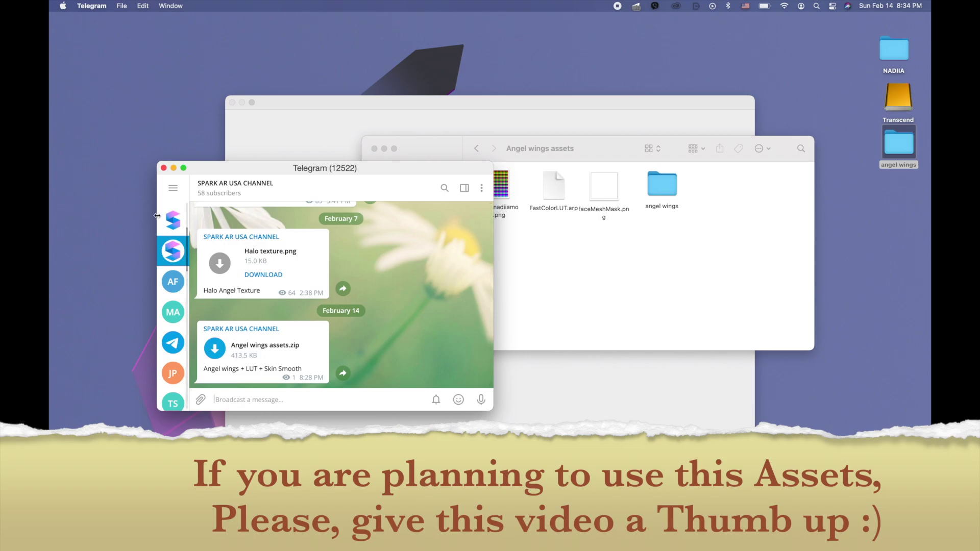
{"action": "left_click", "coordinate": [174, 168]}
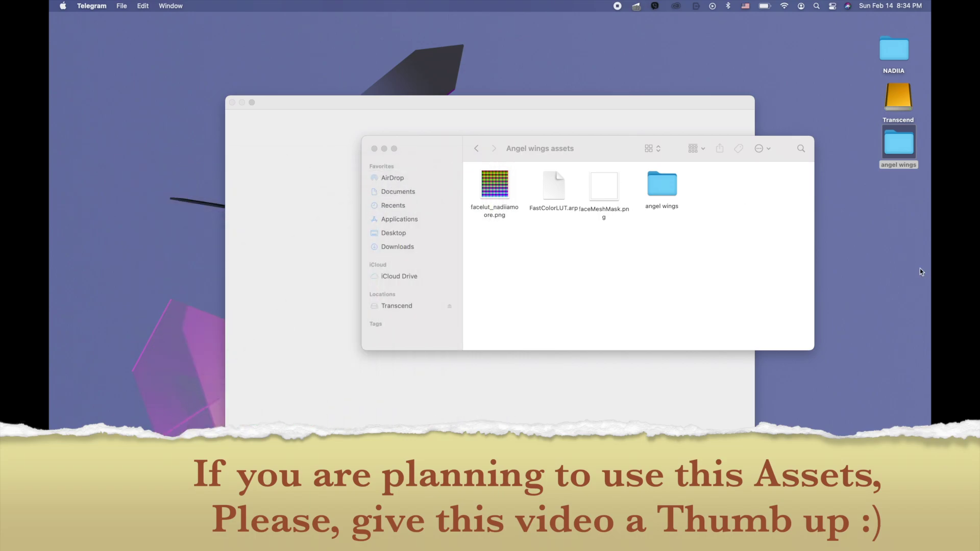
- Look through the wing frame PNG images in the angel wings subfolder and close the folder window
{"action": "double_click", "coordinate": [663, 189]}
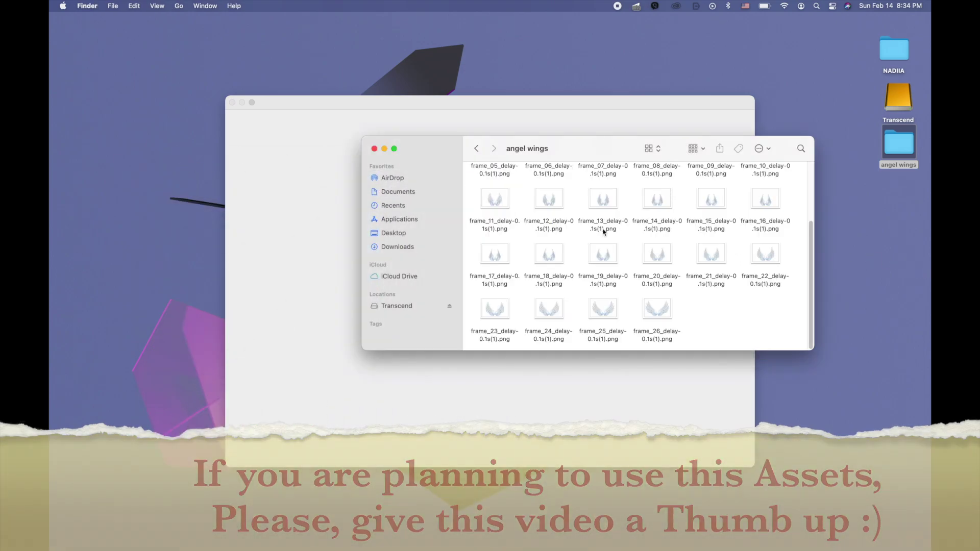
{"action": "scroll", "coordinate": [550, 230], "scroll_direction": "up", "scroll_amount": 2}
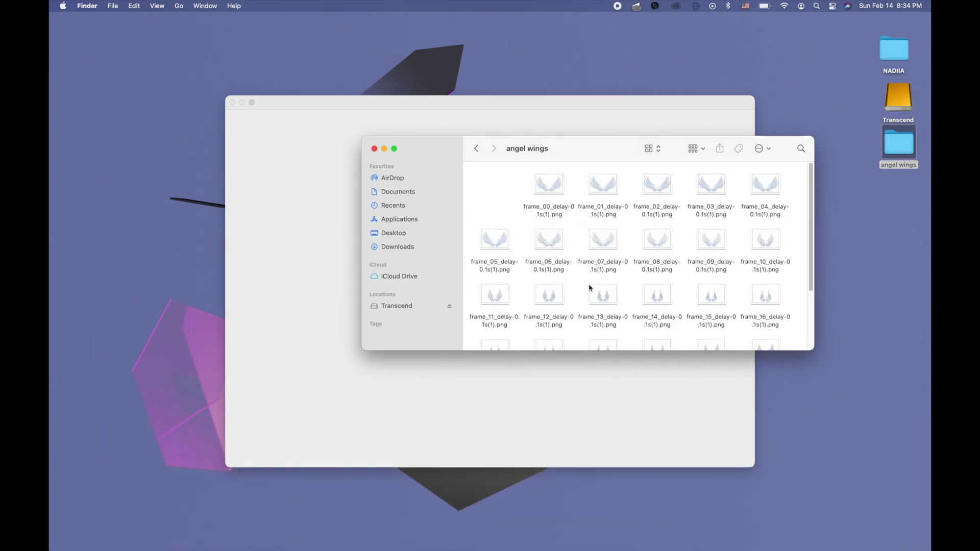
{"action": "scroll", "coordinate": [590, 289], "scroll_direction": "down", "scroll_amount": 3}
{"action": "scroll", "coordinate": [590, 287], "scroll_direction": "down", "scroll_amount": 2}
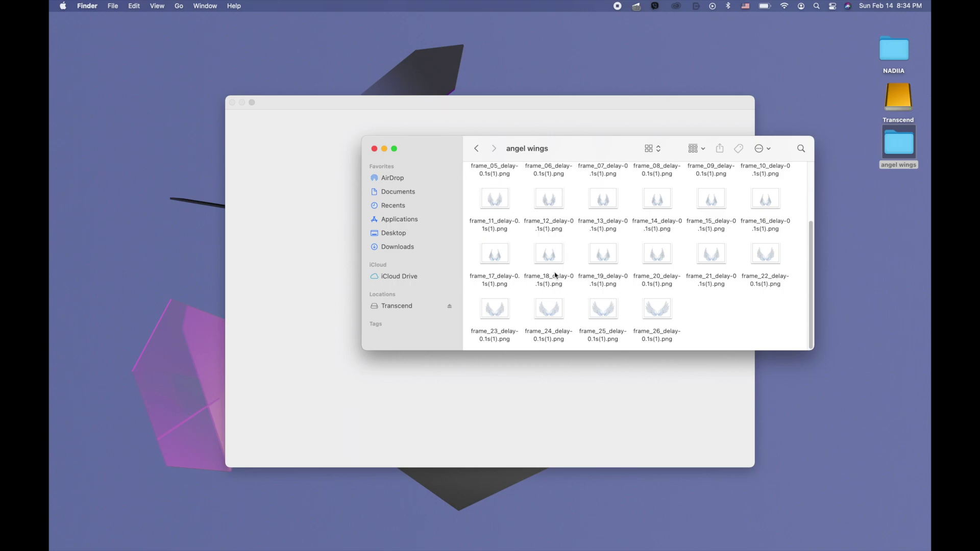
{"action": "scroll", "coordinate": [554, 286], "scroll_direction": "up", "scroll_amount": 3}
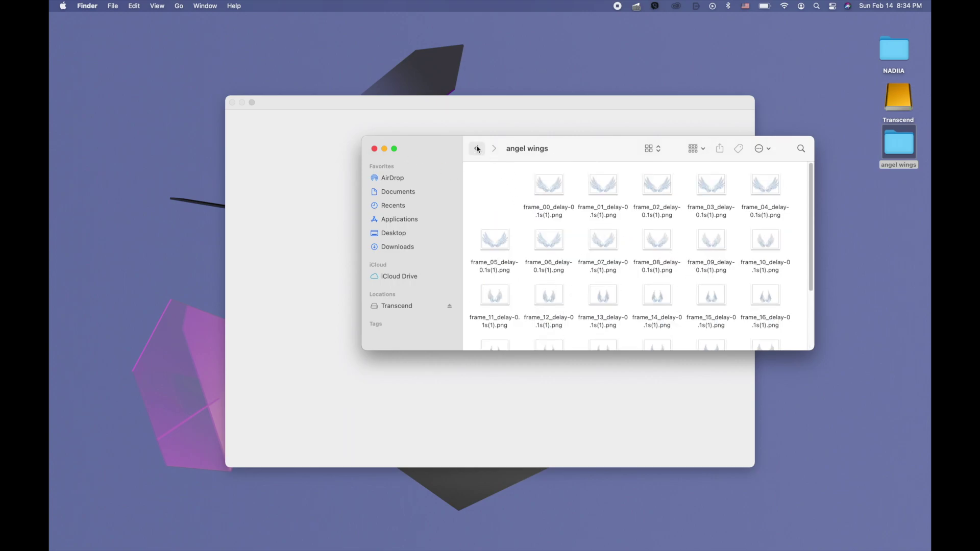
{"action": "left_click", "coordinate": [373, 149]}
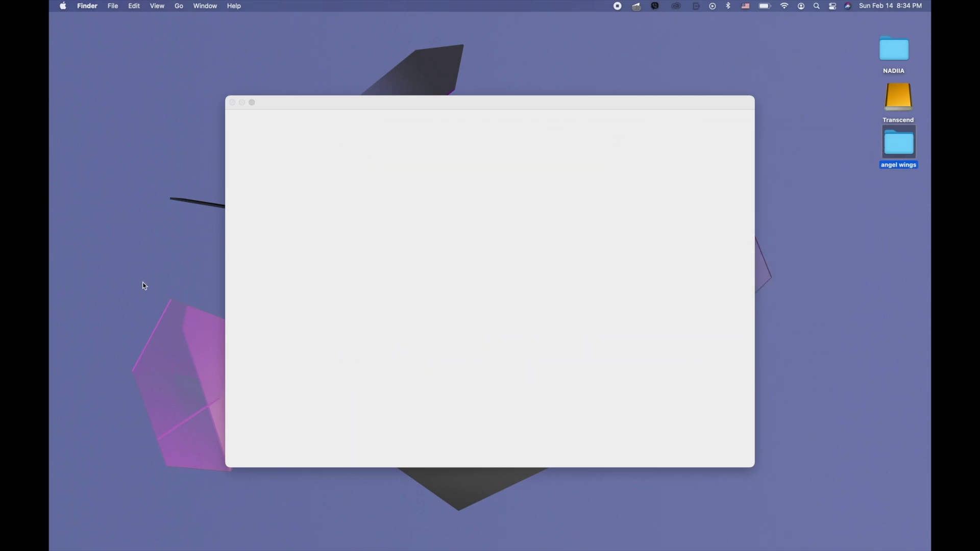
- Switch to Chrome and look through the Spark AR filter products in the creator's Gumroad store in full screen
{"action": "mouse_move", "coordinate": [49, 399]}
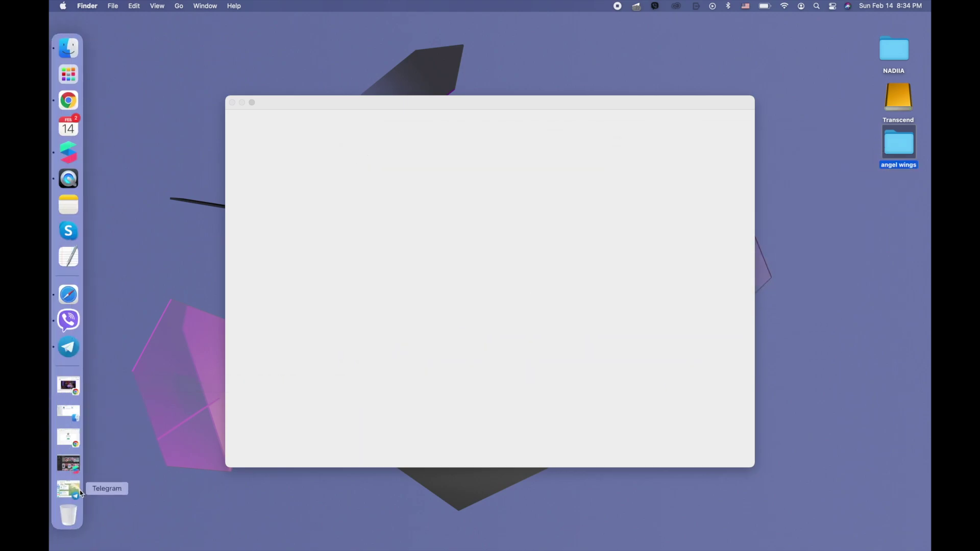
{"action": "left_click", "coordinate": [68, 438]}
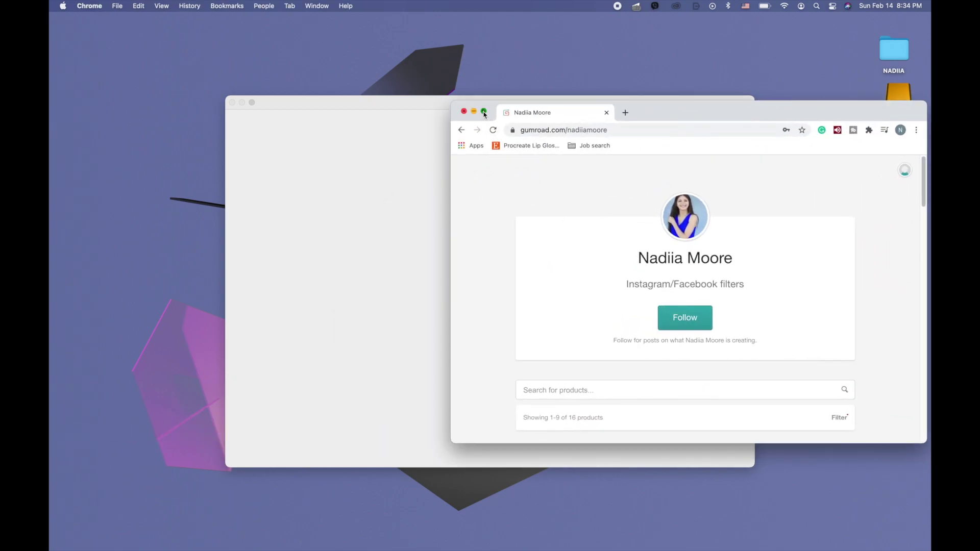
{"action": "left_click", "coordinate": [484, 112]}
{"action": "scroll", "coordinate": [521, 370], "scroll_direction": "down", "scroll_amount": 3}
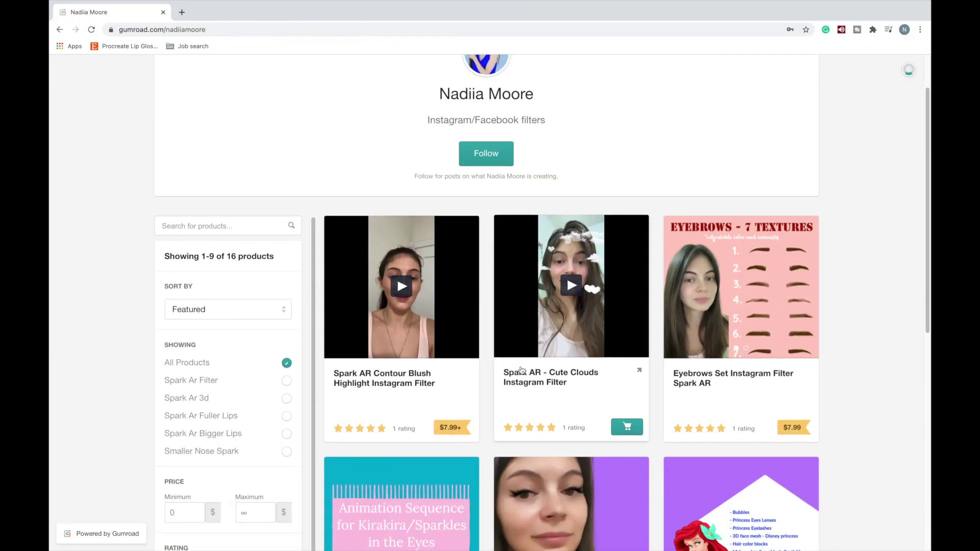
{"action": "scroll", "coordinate": [521, 370], "scroll_direction": "down", "scroll_amount": 5}
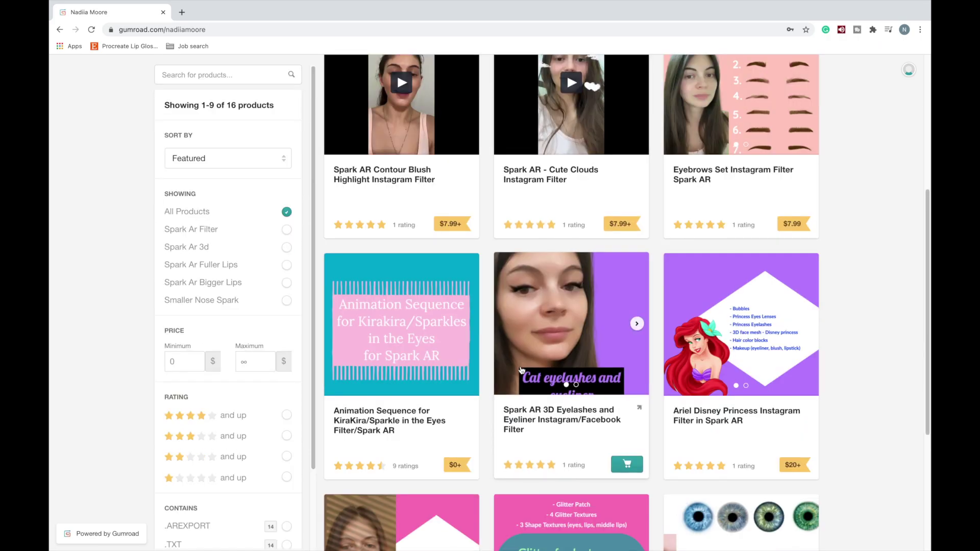
{"action": "scroll", "coordinate": [520, 371], "scroll_direction": "down", "scroll_amount": 3}
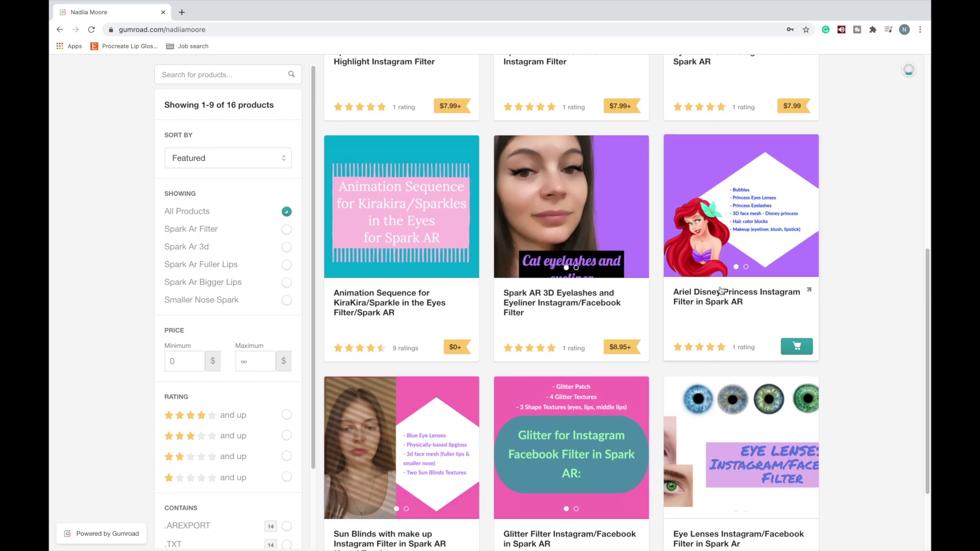
{"action": "scroll", "coordinate": [721, 290], "scroll_direction": "down", "scroll_amount": 3}
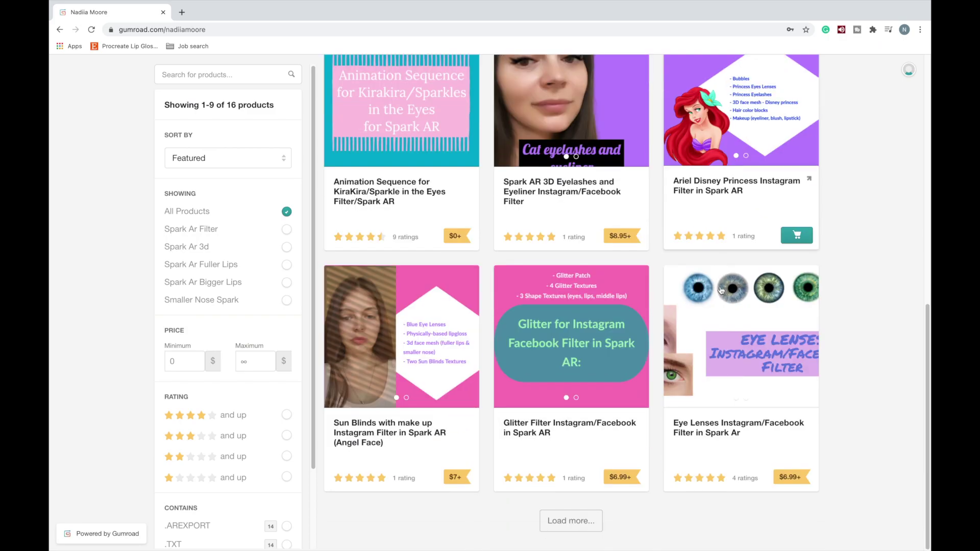
- Load the remaining store products, look through them, and close the browser window
{"action": "left_click", "coordinate": [565, 523]}
{"action": "scroll", "coordinate": [571, 449], "scroll_direction": "down", "scroll_amount": 2}
{"action": "scroll", "coordinate": [571, 449], "scroll_direction": "down", "scroll_amount": 10}
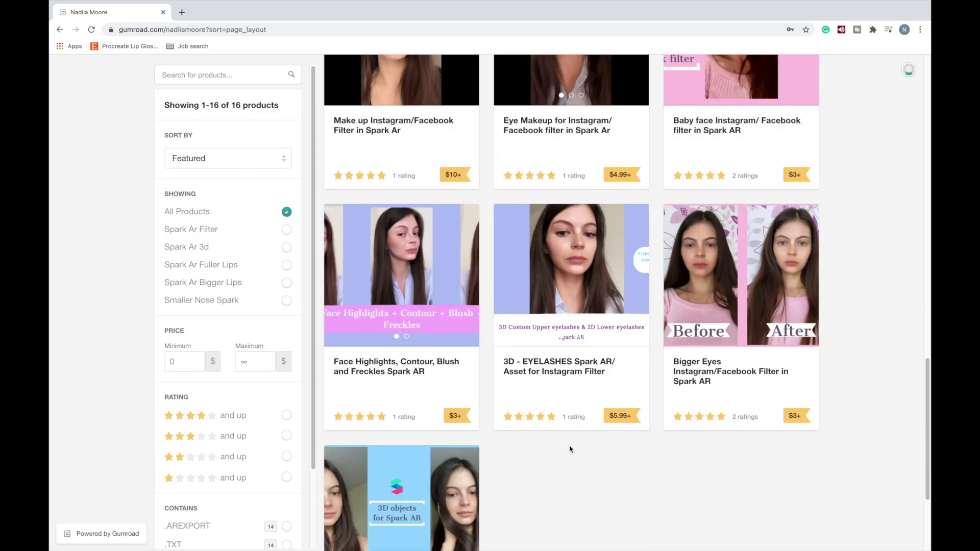
{"action": "mouse_move", "coordinate": [466, 271]}
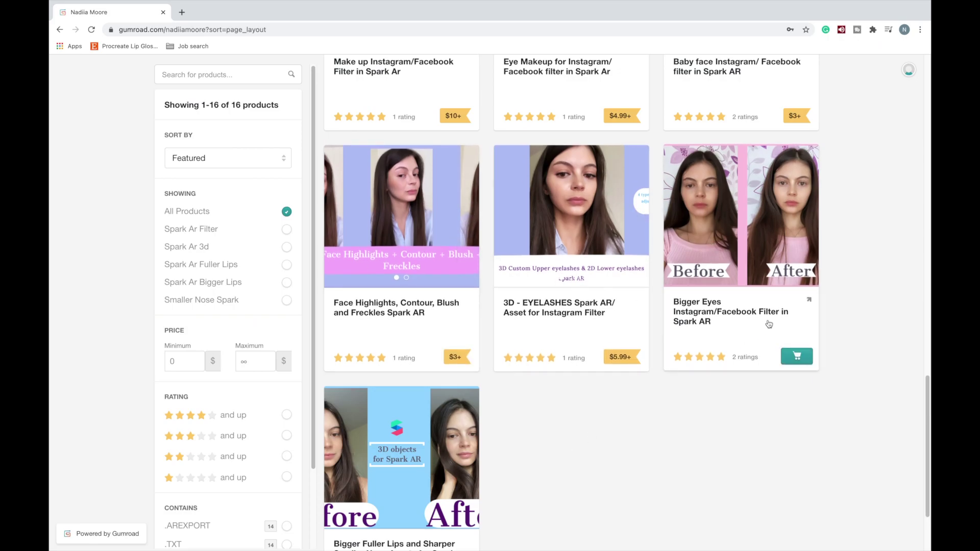
{"action": "scroll", "coordinate": [738, 280], "scroll_direction": "up", "scroll_amount": 12}
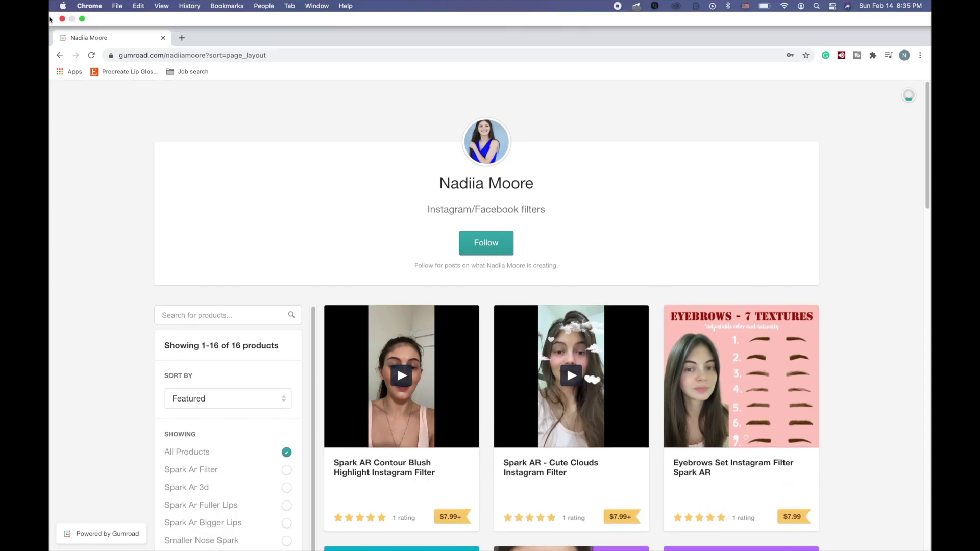
{"action": "mouse_move", "coordinate": [52, 20]}
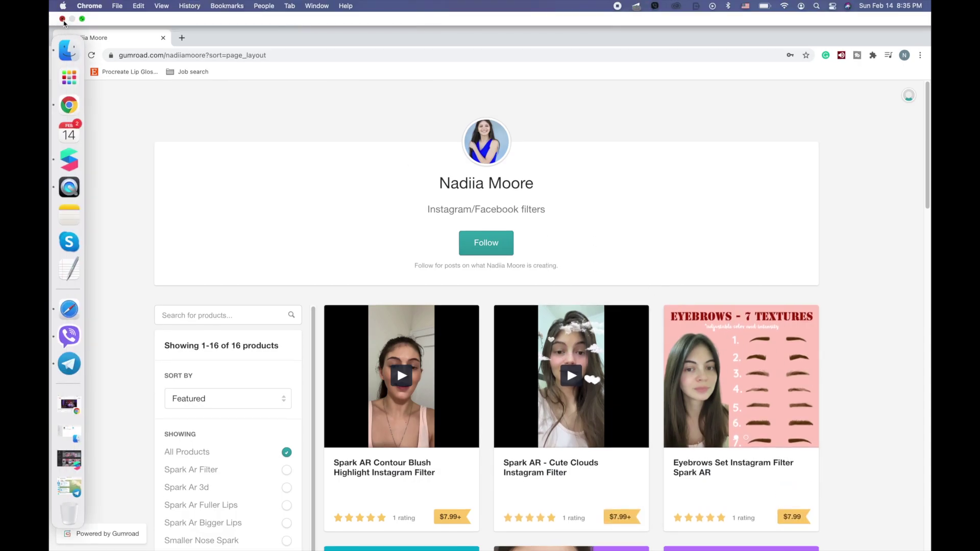
{"action": "left_click", "coordinate": [62, 19]}
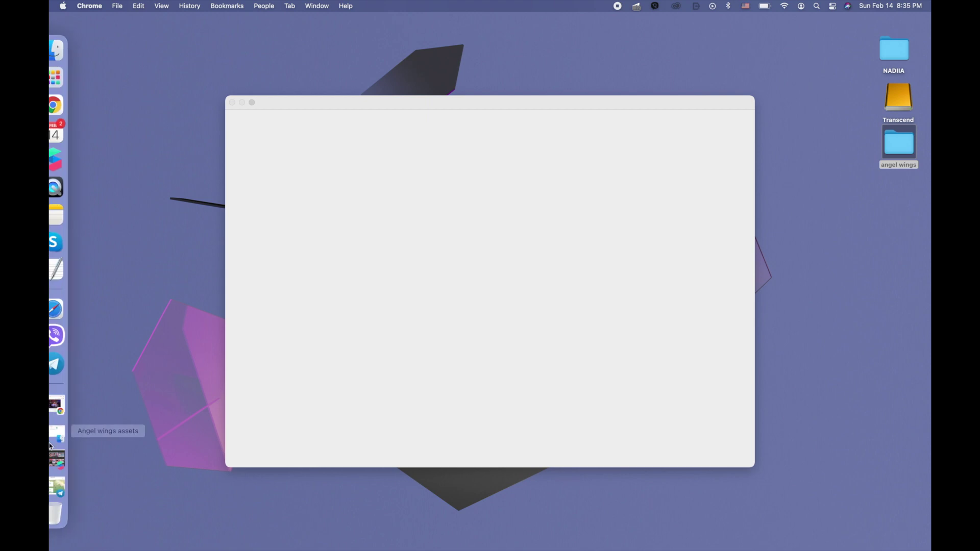
- Switch to Spark AR Studio and create a full-screen project from the Neck Decoration template
{"action": "left_click", "coordinate": [67, 455]}
{"action": "scroll", "coordinate": [556, 404], "scroll_direction": "down", "scroll_amount": 5}
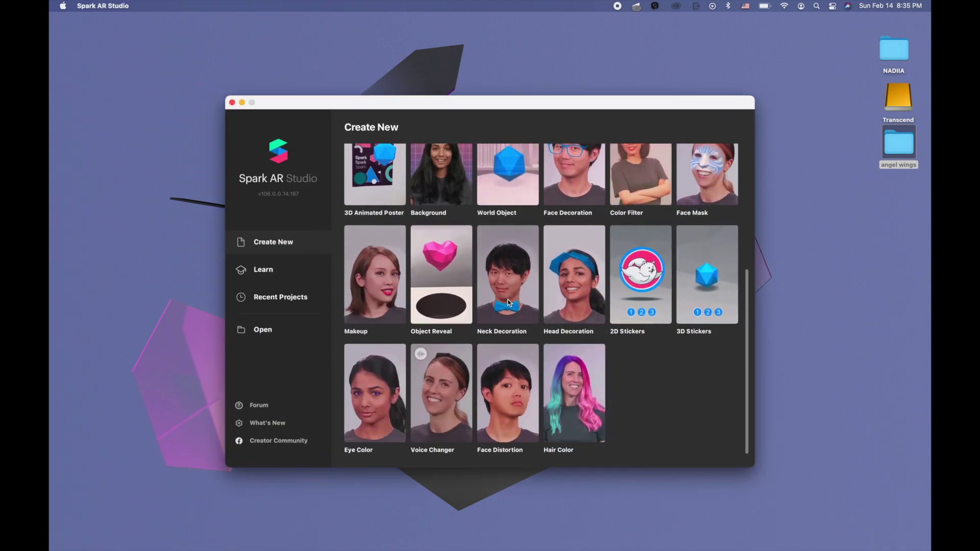
{"action": "left_click", "coordinate": [507, 303]}
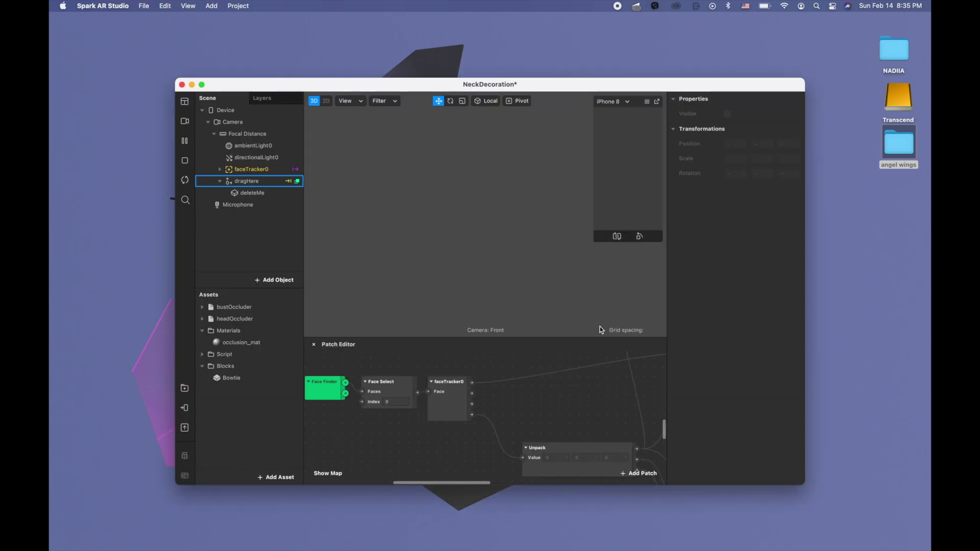
{"action": "left_click", "coordinate": [203, 85]}
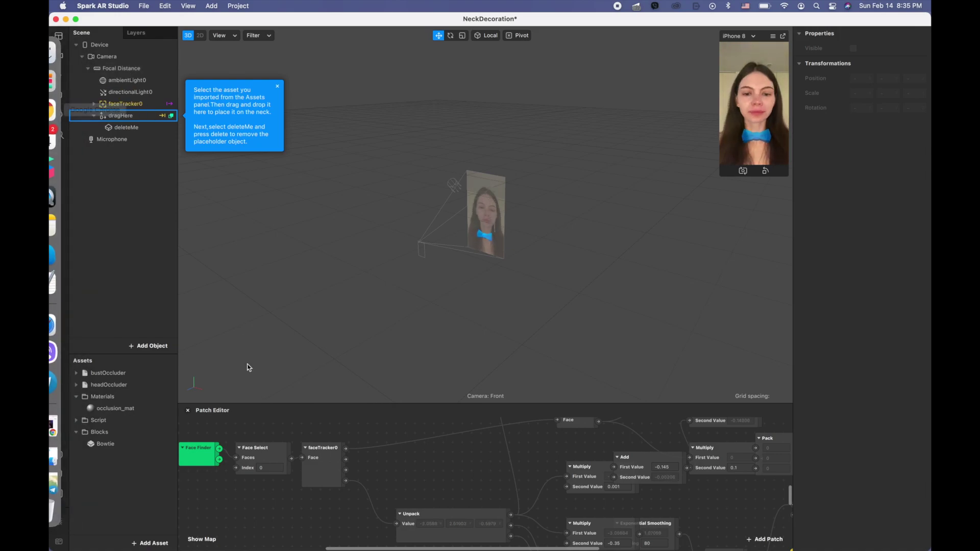
- Delete the Bowtie block from the assets, including its file in the project folder
{"action": "left_click", "coordinate": [119, 443]}
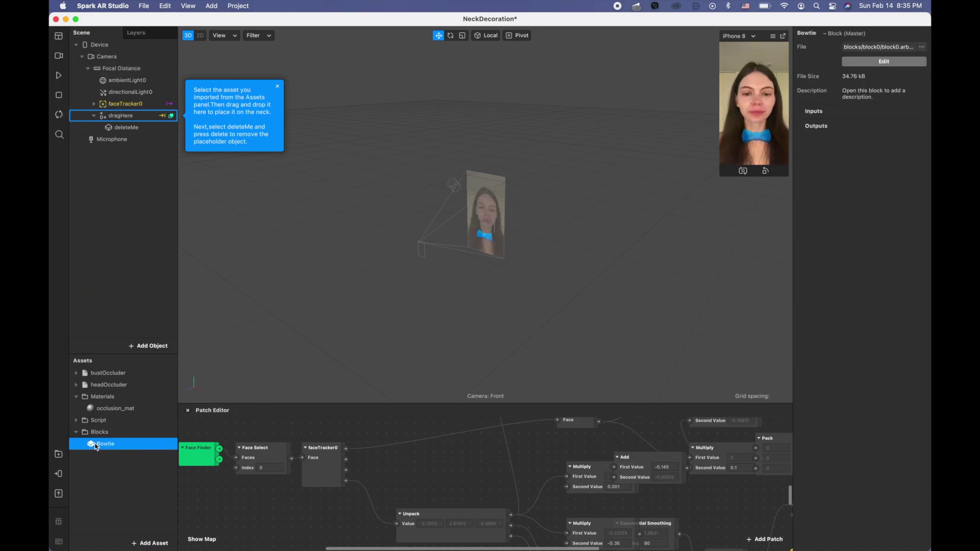
{"action": "key", "text": "Delete"}
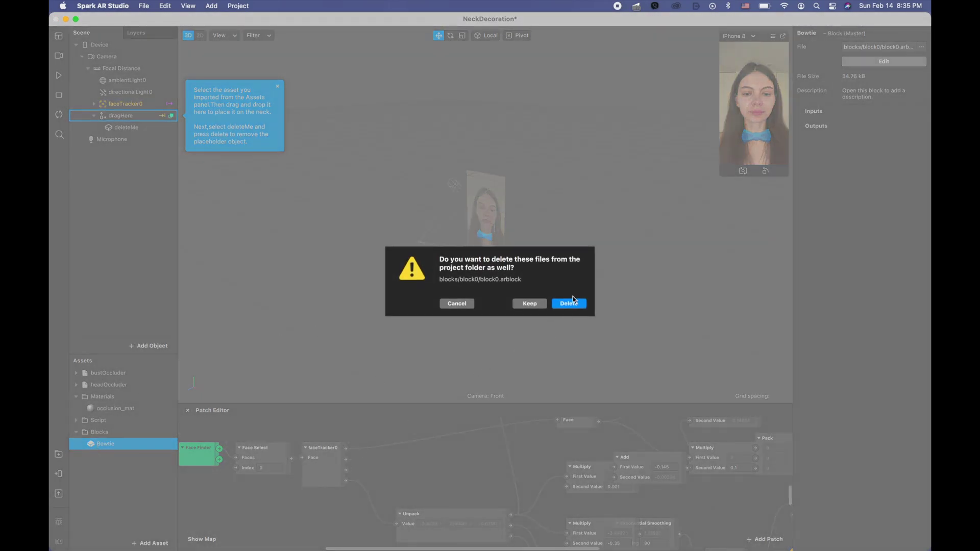
{"action": "left_click", "coordinate": [569, 303]}
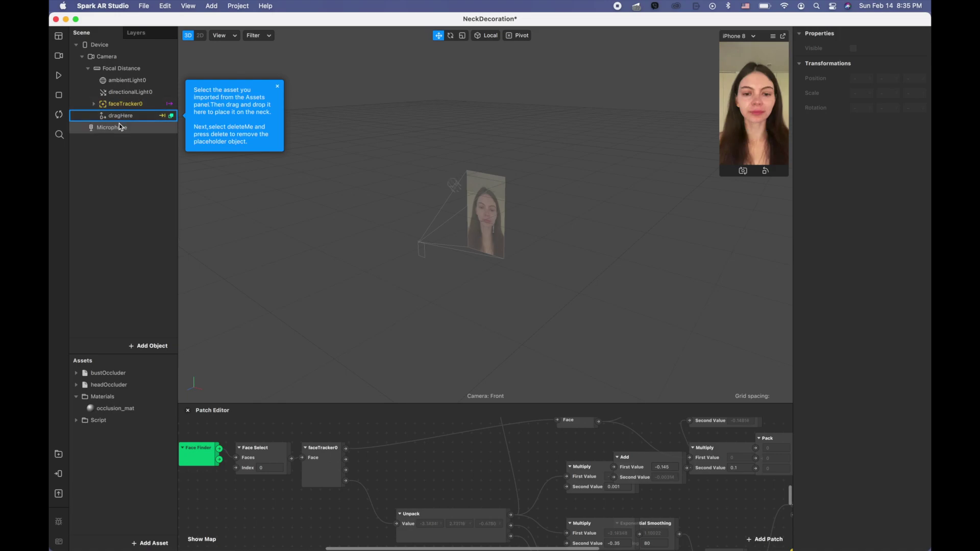
- Close the Patch Editor and add an Animation Sequence asset to the project
{"action": "left_click", "coordinate": [188, 410]}
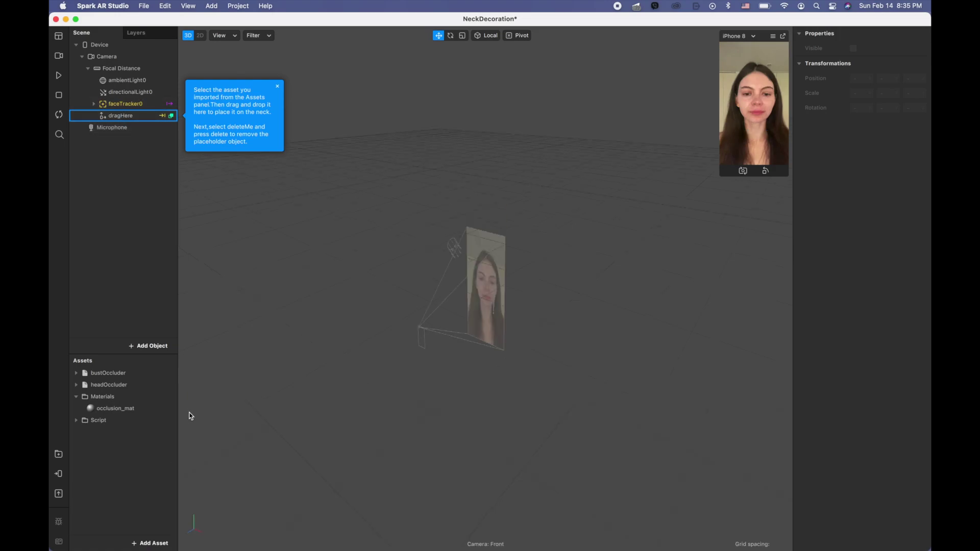
{"action": "left_click", "coordinate": [152, 544]}
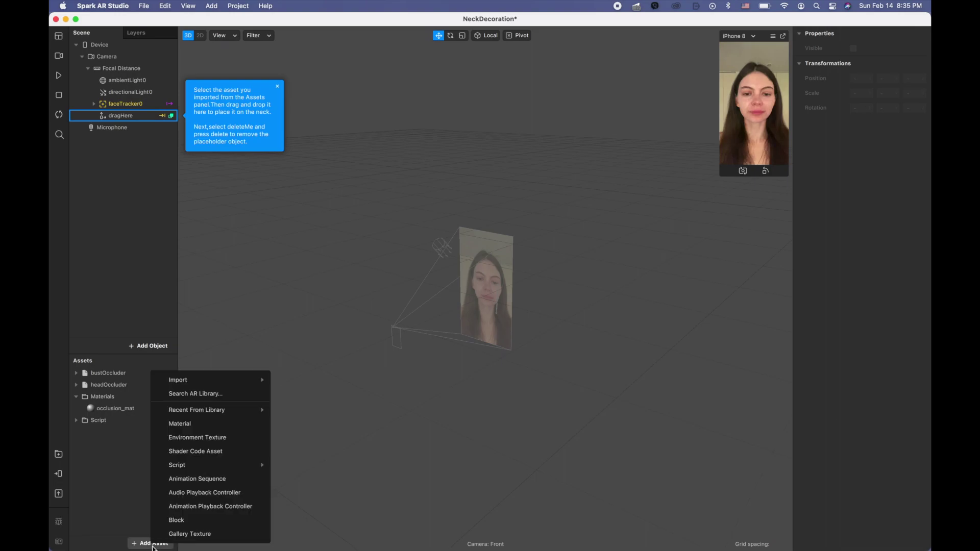
{"action": "left_click", "coordinate": [243, 479]}
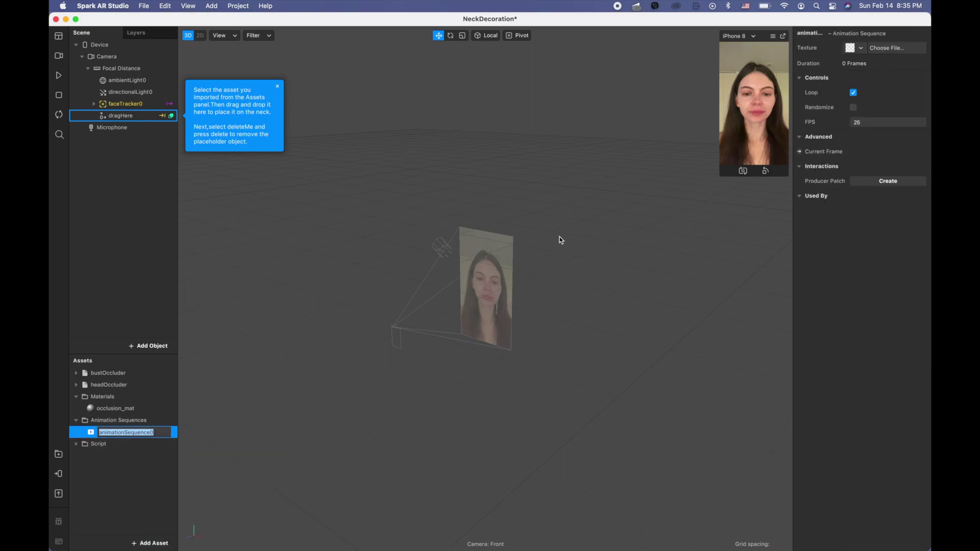
- Load all the wing frame PNGs from the angel wings assets folder as a new texture for the animation sequence
{"action": "left_click", "coordinate": [853, 93]}
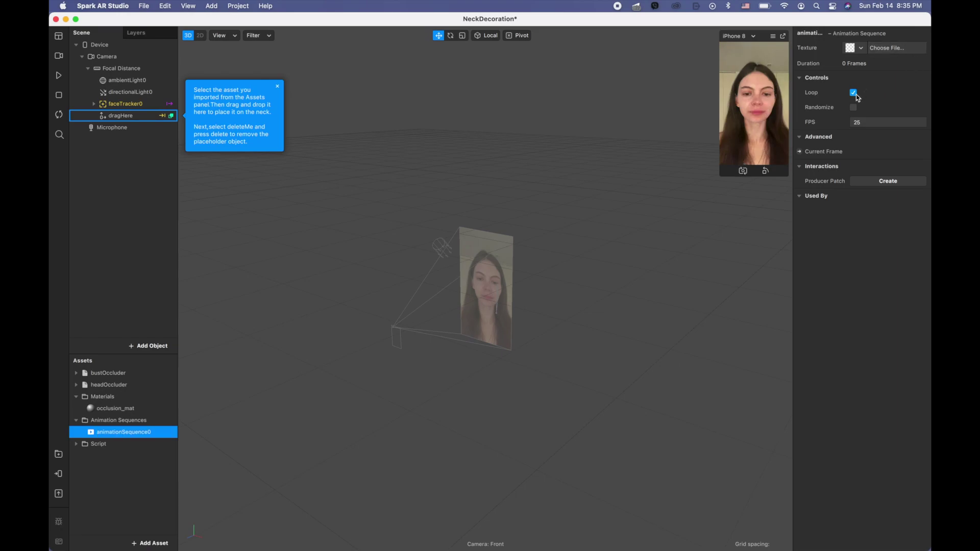
{"action": "left_click", "coordinate": [859, 48]}
{"action": "left_click", "coordinate": [866, 61]}
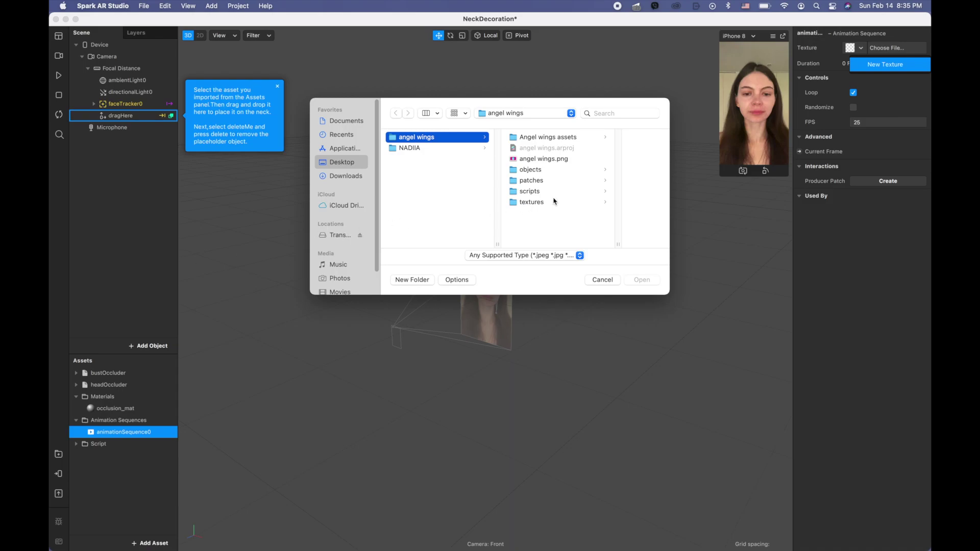
{"action": "left_click", "coordinate": [549, 138]}
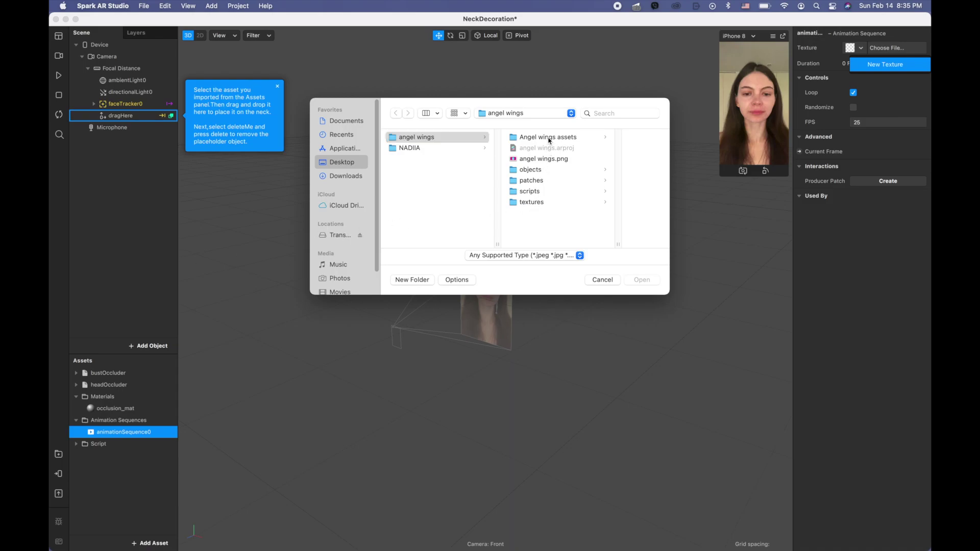
{"action": "left_click", "coordinate": [591, 139]}
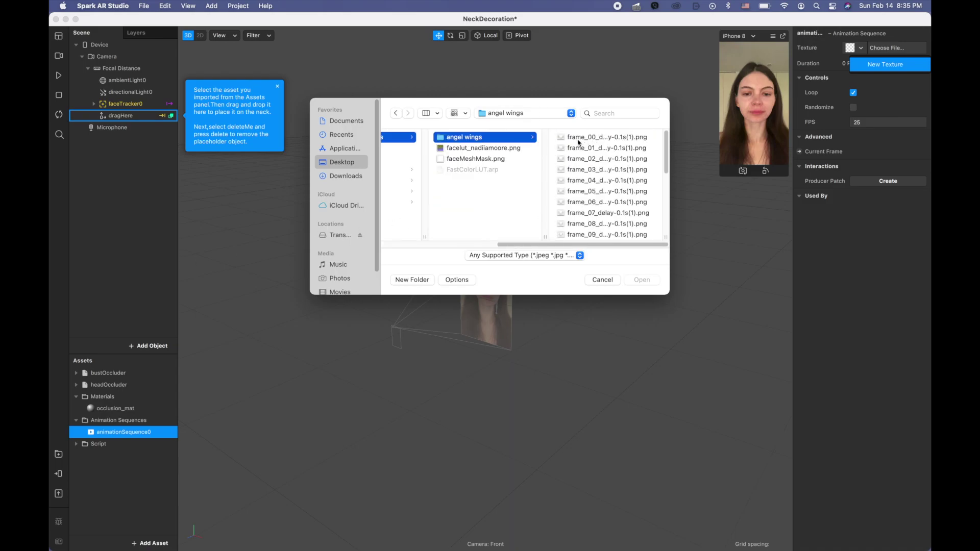
{"action": "left_click_drag", "start_coordinate": [556, 139], "coordinate": [582, 278]}
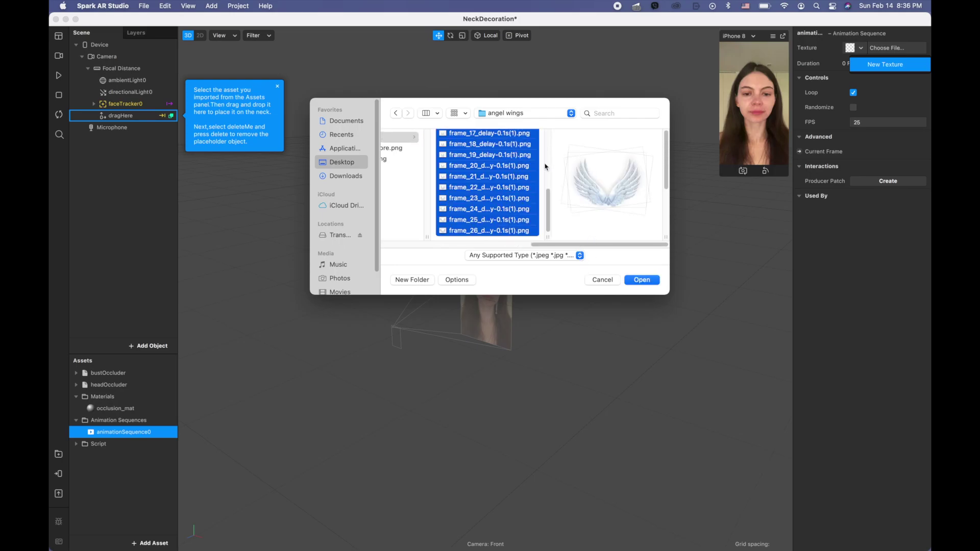
{"action": "left_click", "coordinate": [644, 280]}
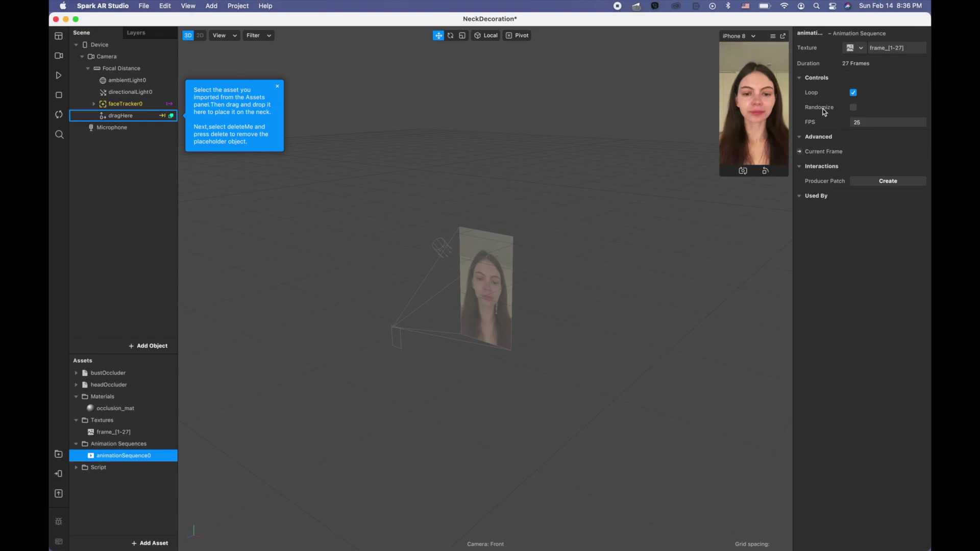
- Set the animation sequence to 11 FPS and enable No compression for the frame_[1-27] texture
{"action": "left_click", "coordinate": [870, 123]}
{"action": "key", "text": "Return"}
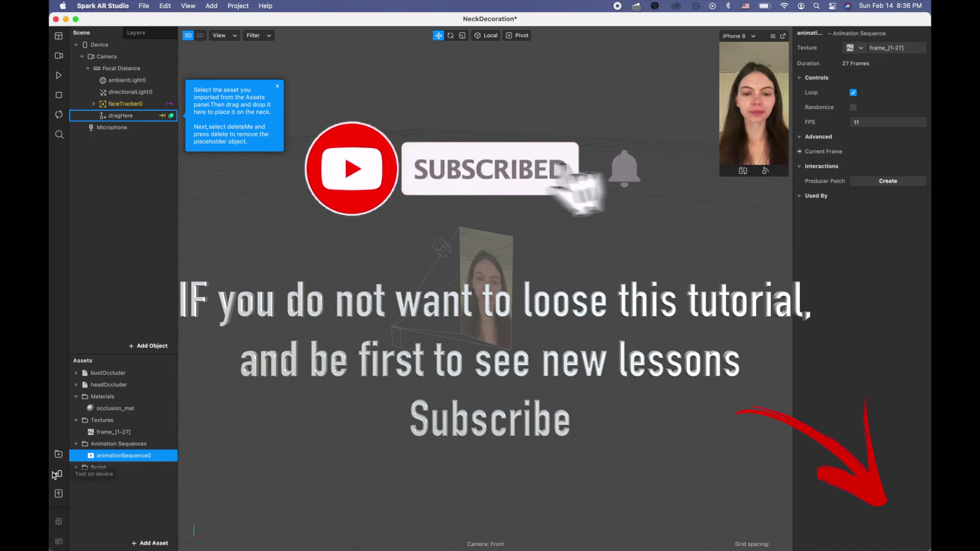
{"action": "left_click", "coordinate": [123, 432]}
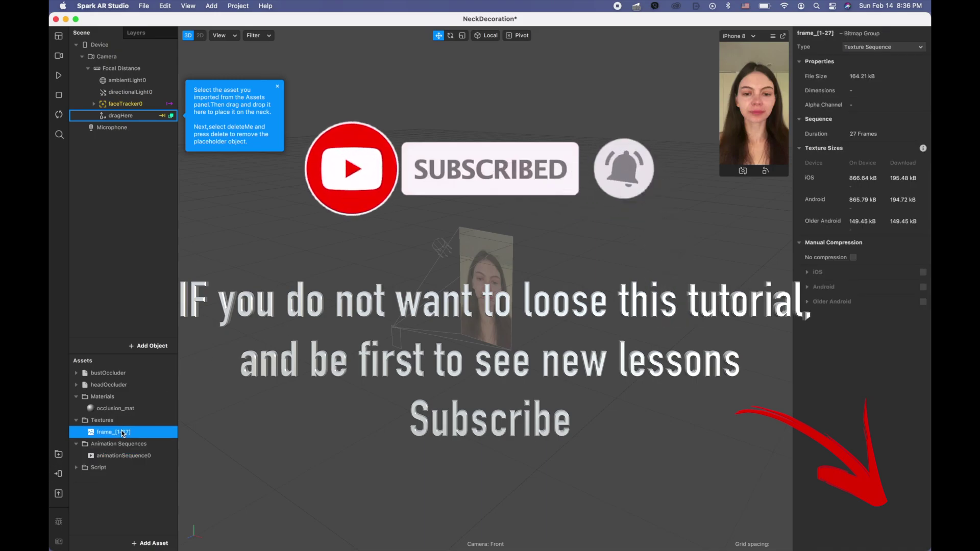
{"action": "left_click", "coordinate": [853, 258]}
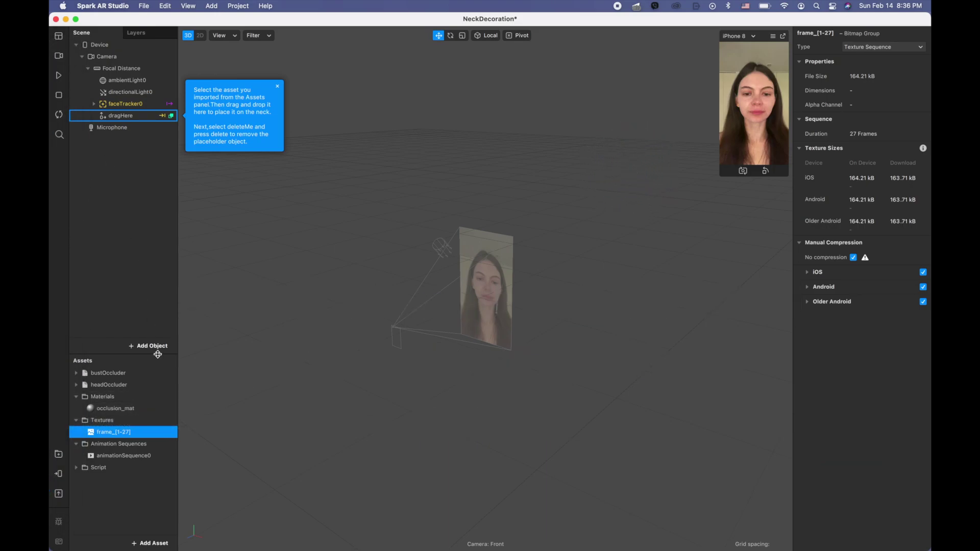
- Add a plane as a child of the dragHere object
{"action": "left_click", "coordinate": [137, 117]}
{"action": "right_click", "coordinate": [137, 116]}
{"action": "mouse_move", "coordinate": [206, 126]}
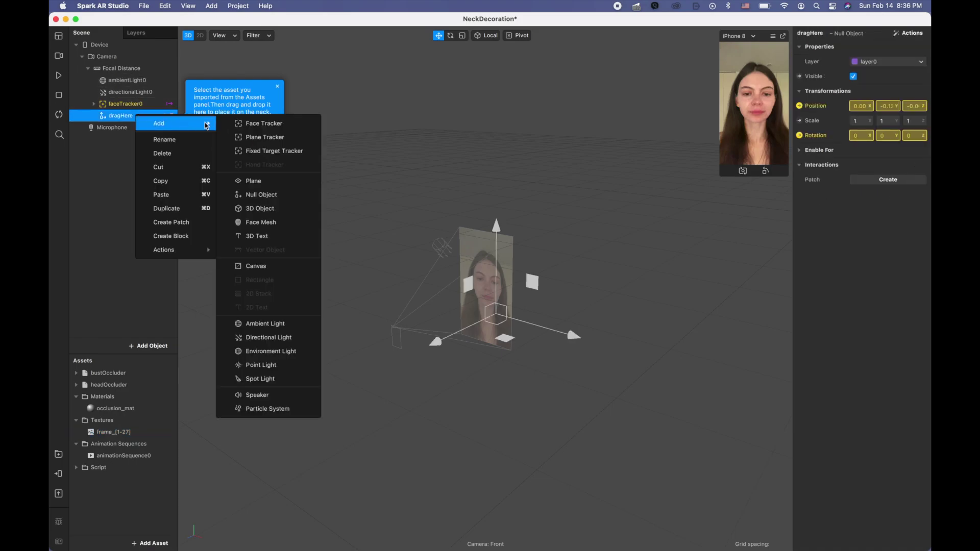
{"action": "left_click", "coordinate": [255, 181]}
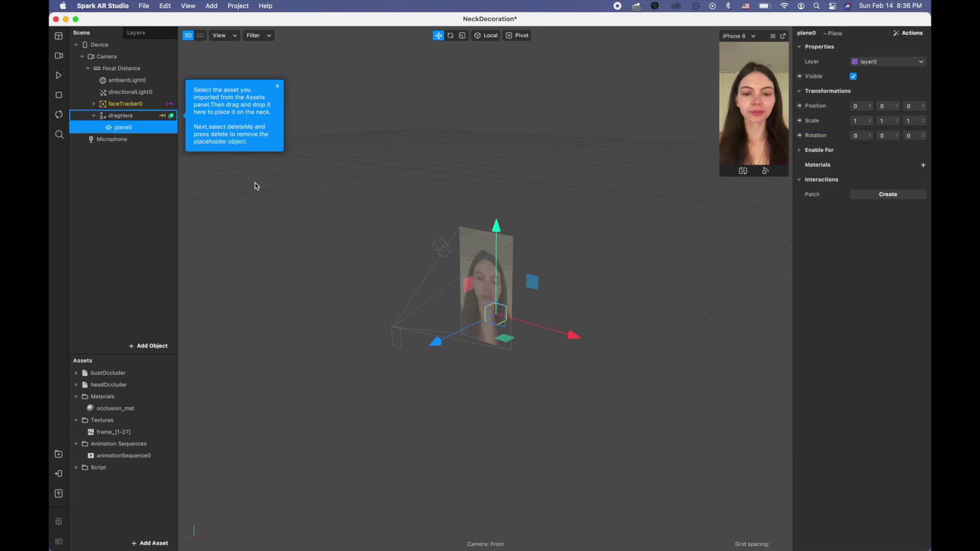
- Scale the plane to 6 on X and Y and set its Y position to 0.055
{"action": "left_click", "coordinate": [869, 126]}
{"action": "left_click", "coordinate": [887, 122]}
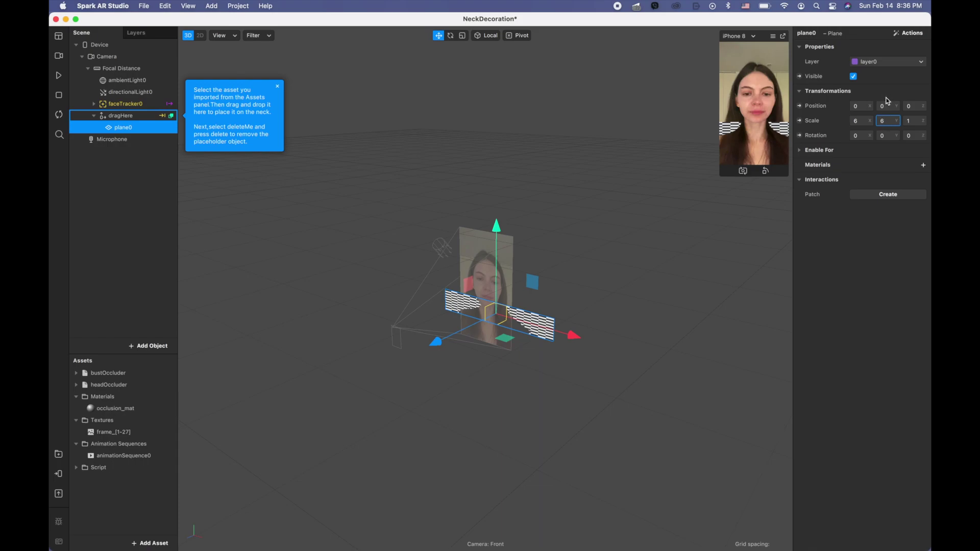
{"action": "left_click", "coordinate": [860, 106]}
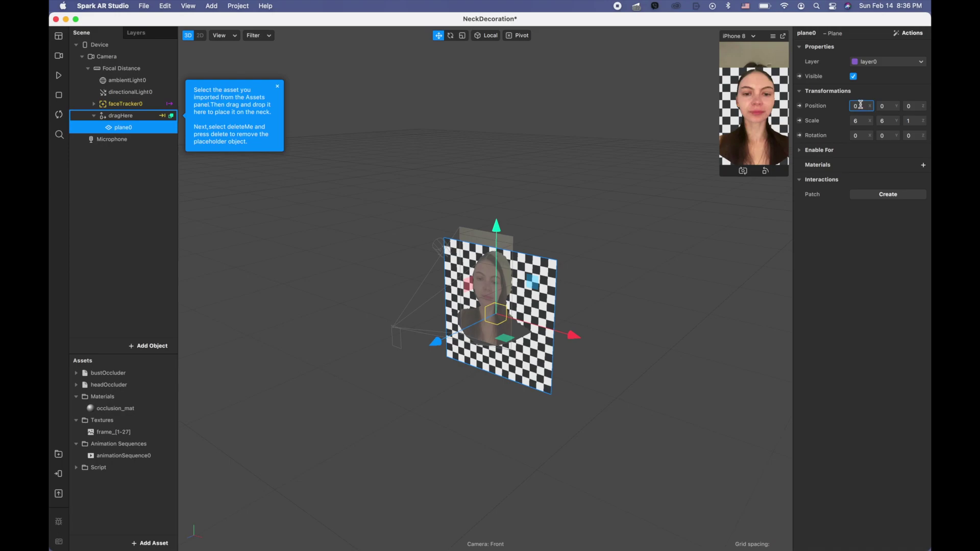
{"action": "left_click", "coordinate": [890, 107]}
{"action": "key", "text": "Return"}
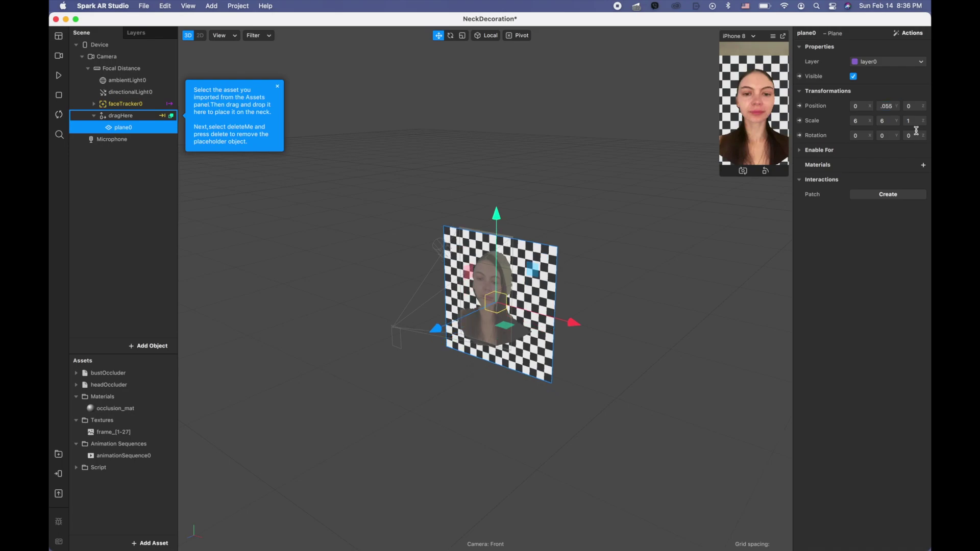
{"action": "left_click", "coordinate": [917, 105]}
{"action": "key", "text": "Return"}
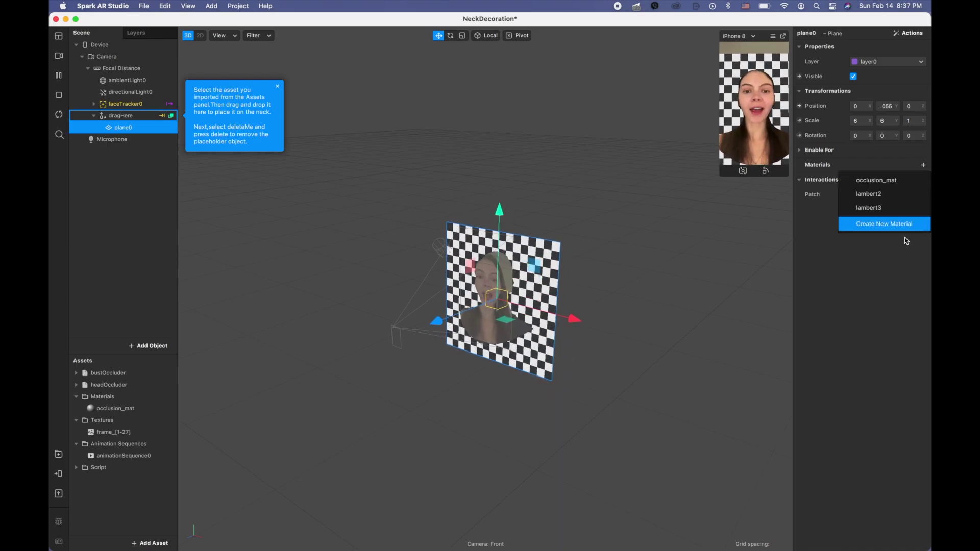
- Create a new material on the plane and rename the material as wings
{"action": "left_click", "coordinate": [896, 226]}
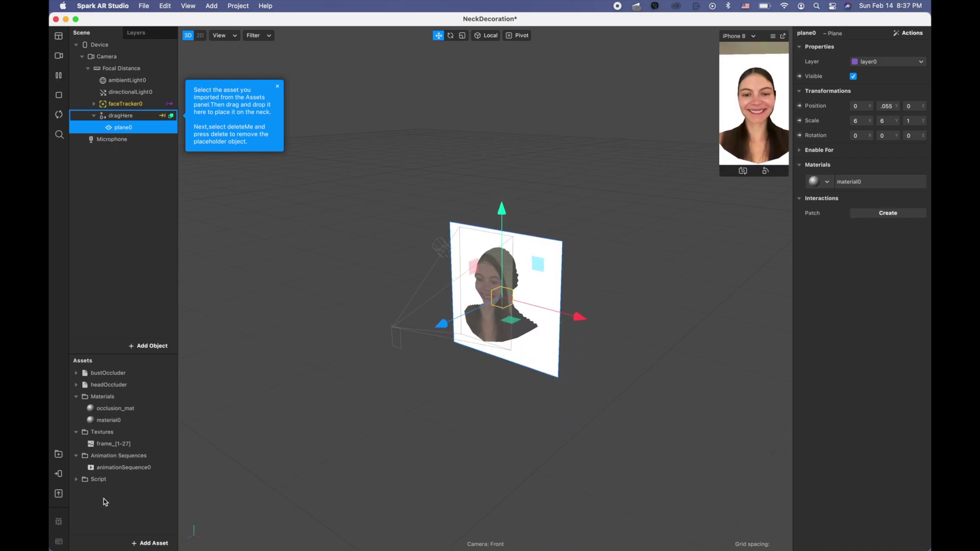
{"action": "left_click", "coordinate": [118, 421]}
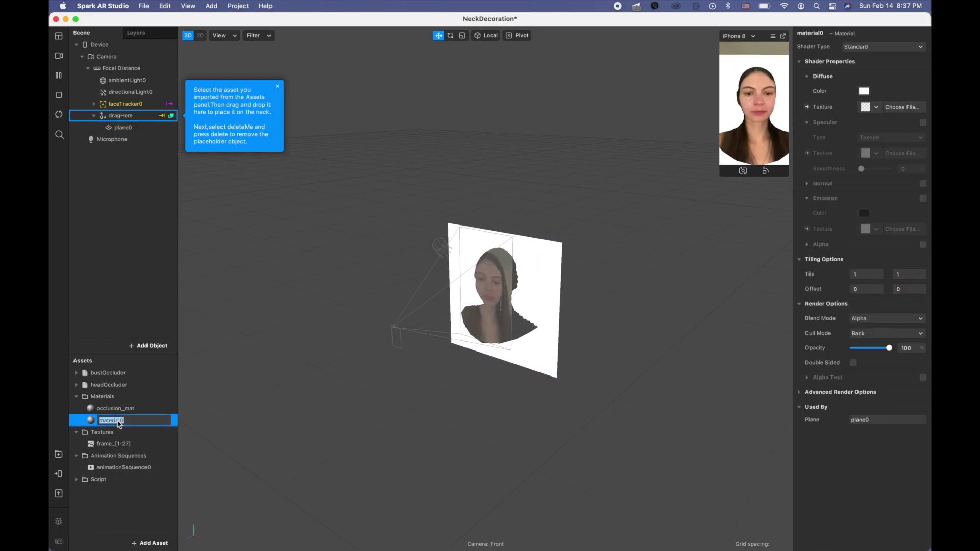
{"action": "type", "text": "wings"}
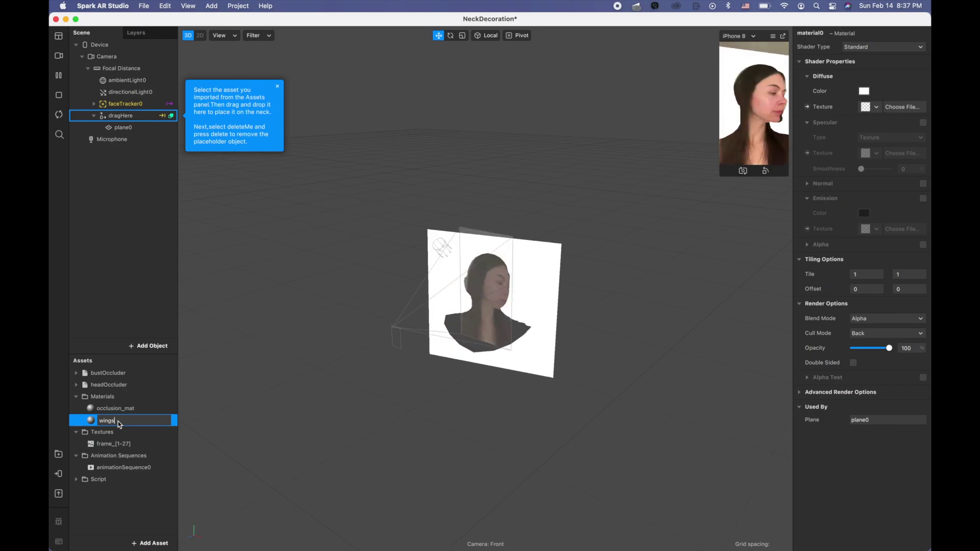
{"action": "key", "text": "Return"}
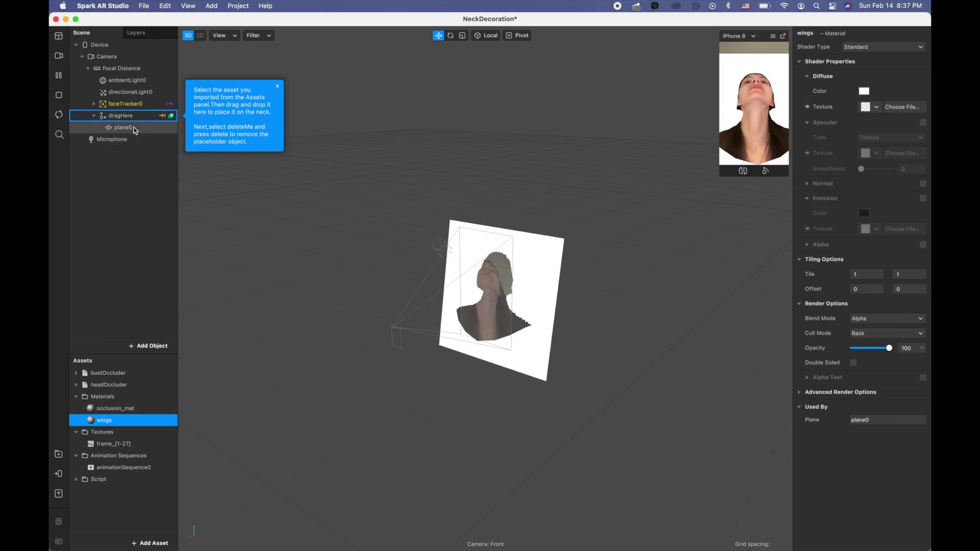
- Rename the plane under dragHere as wings
{"action": "double_click", "coordinate": [134, 128]}
{"action": "type", "text": "wi"}
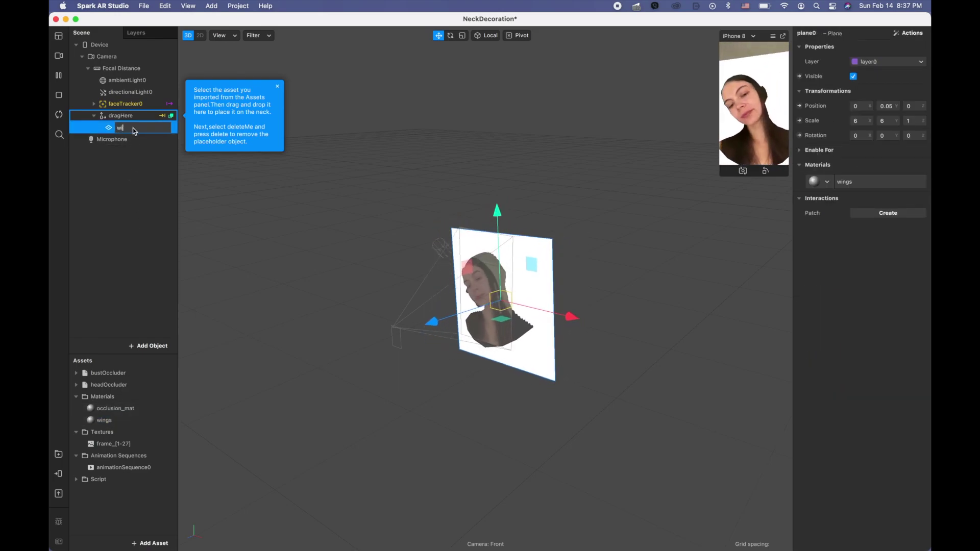
{"action": "type", "text": "ngs"}
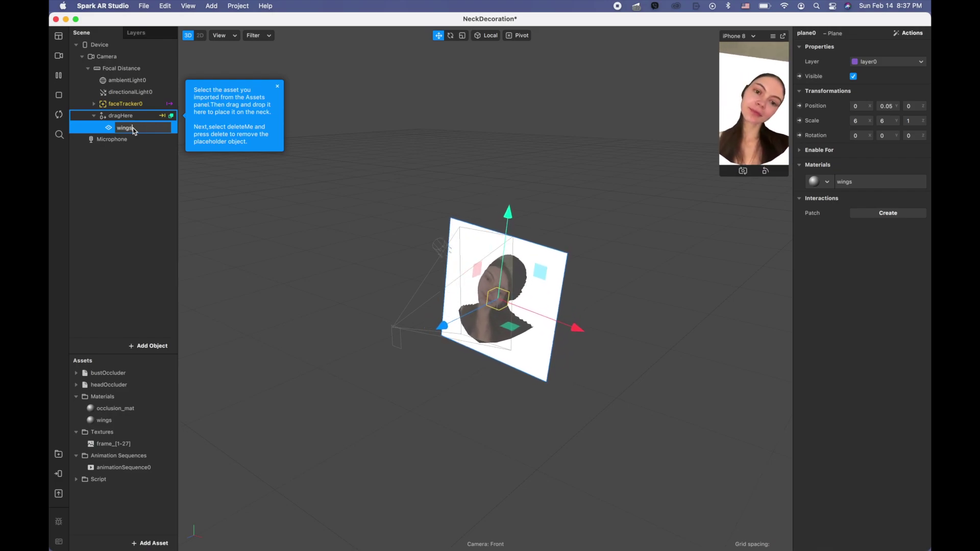
{"action": "left_click", "coordinate": [110, 161]}
- Set the wings material's shader type to Flat and use animationSequence0 as its diffuse texture
{"action": "left_click", "coordinate": [109, 420]}
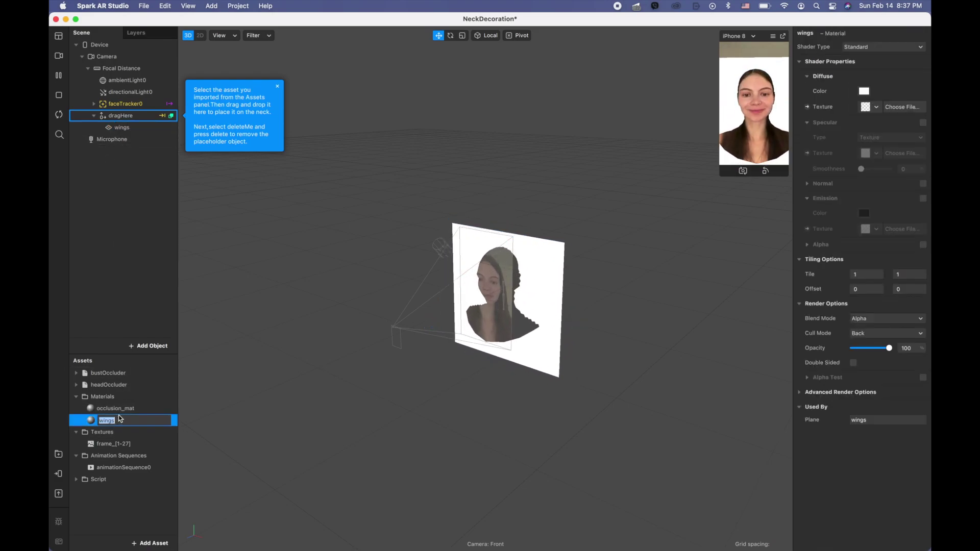
{"action": "left_click", "coordinate": [893, 46]}
{"action": "left_click", "coordinate": [892, 49]}
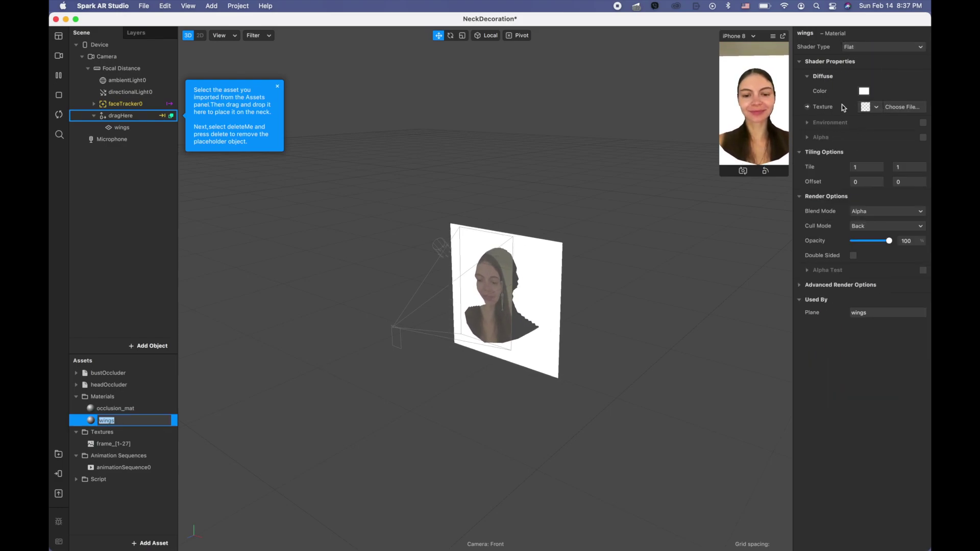
{"action": "left_click", "coordinate": [874, 107]}
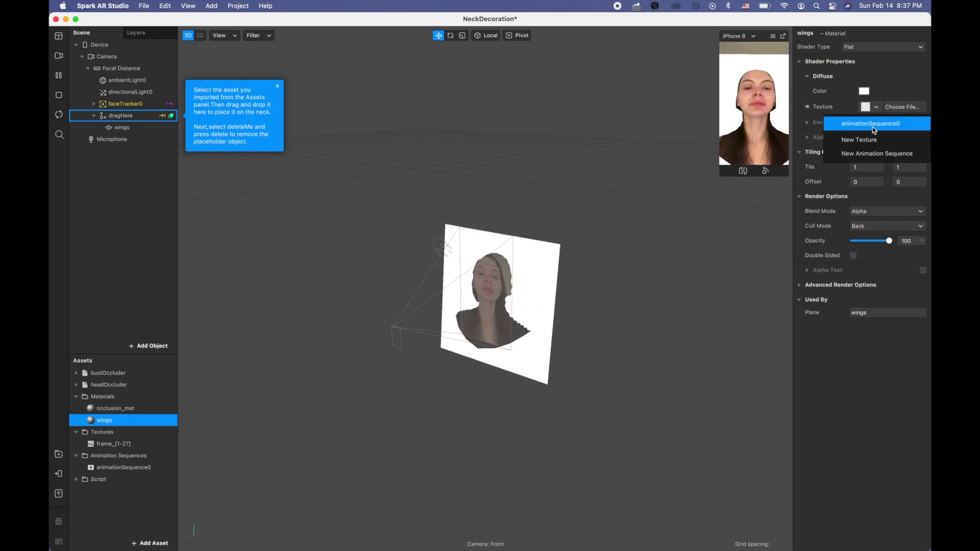
{"action": "left_click", "coordinate": [872, 126]}
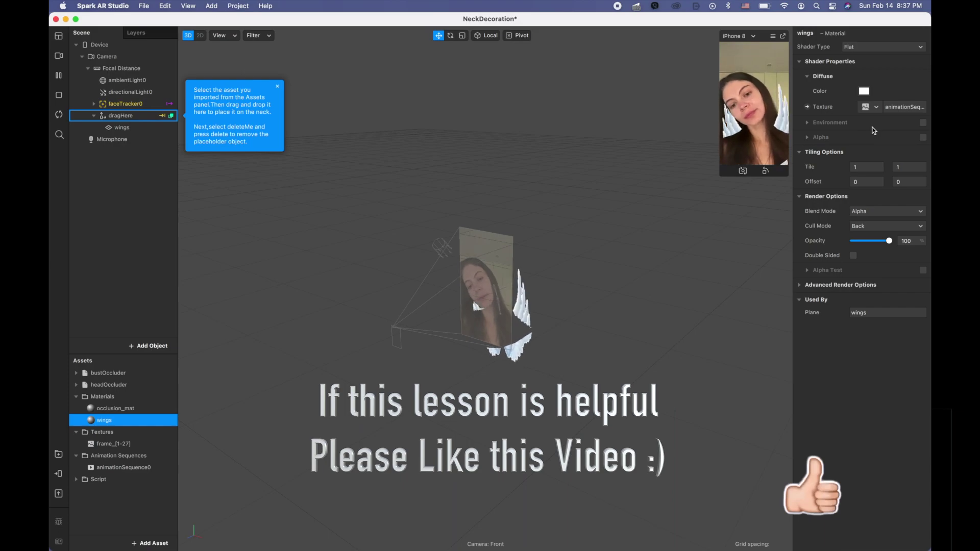
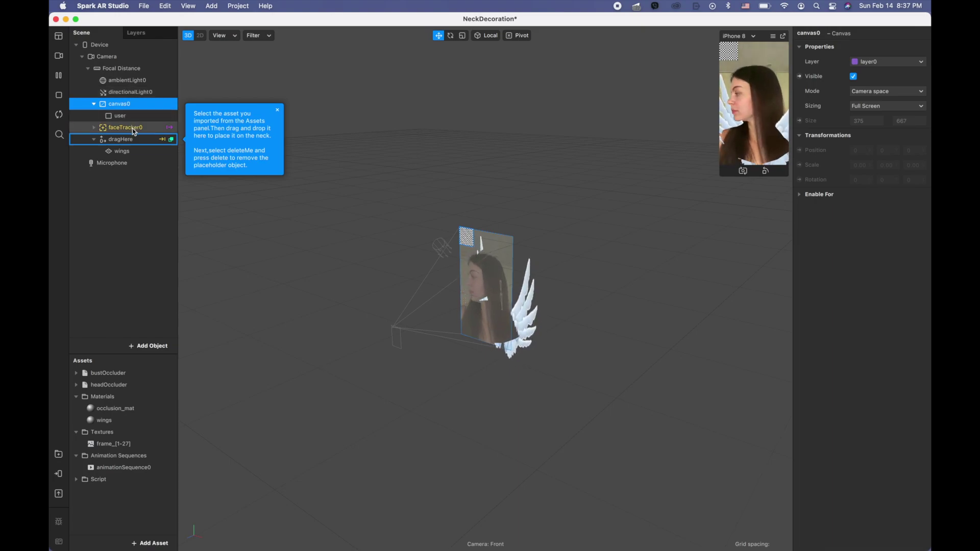
- Add two layers and move them below occlusion_layer, with layer1 above layer2
{"action": "left_click", "coordinate": [136, 32]}
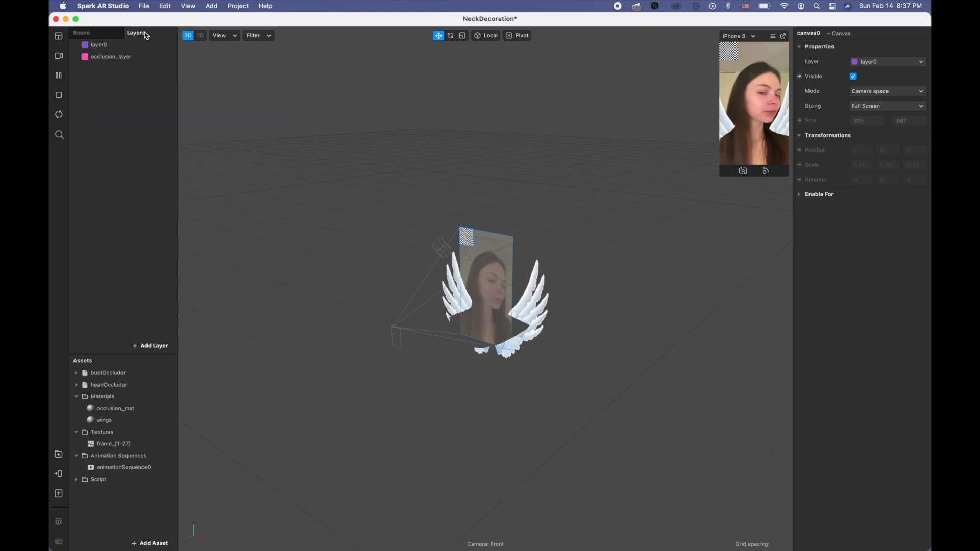
{"action": "left_click", "coordinate": [159, 346]}
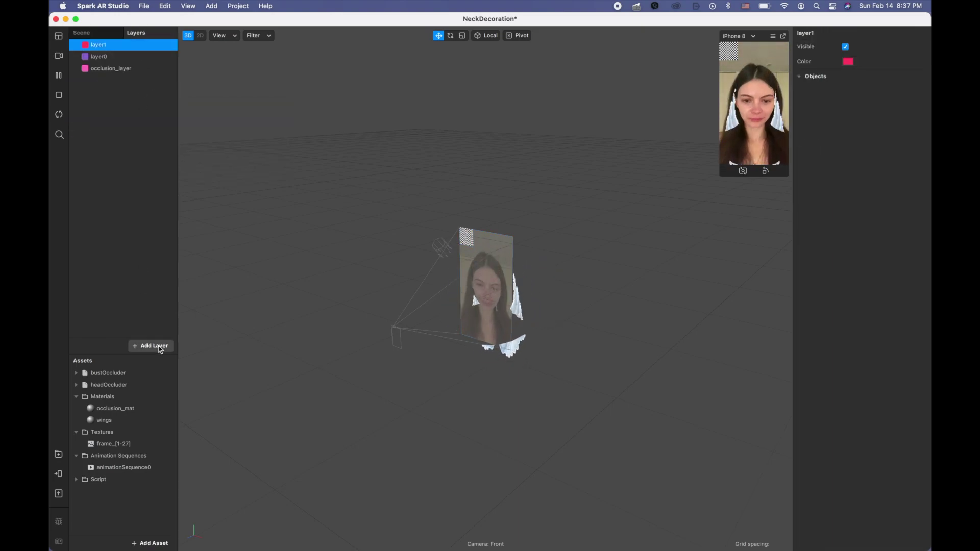
{"action": "left_click", "coordinate": [158, 346]}
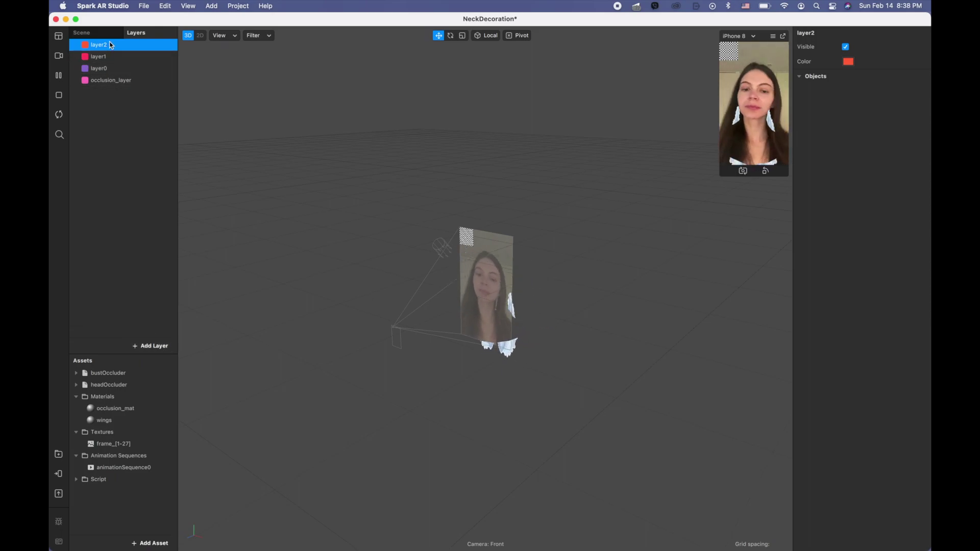
{"action": "left_click", "coordinate": [104, 60]}
{"action": "left_click_drag", "start_coordinate": [109, 97], "coordinate": [109, 98]}
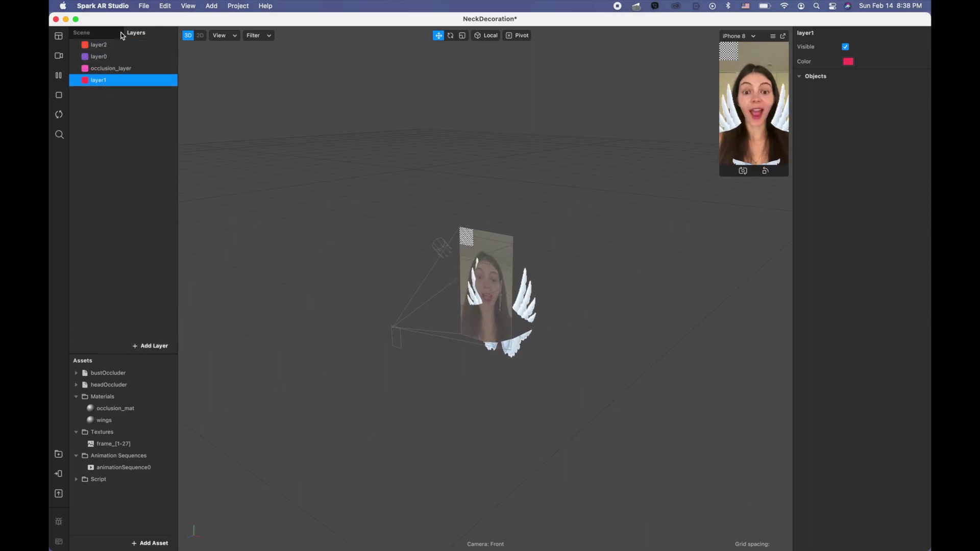
{"action": "left_click_drag", "start_coordinate": [91, 45], "coordinate": [113, 102]}
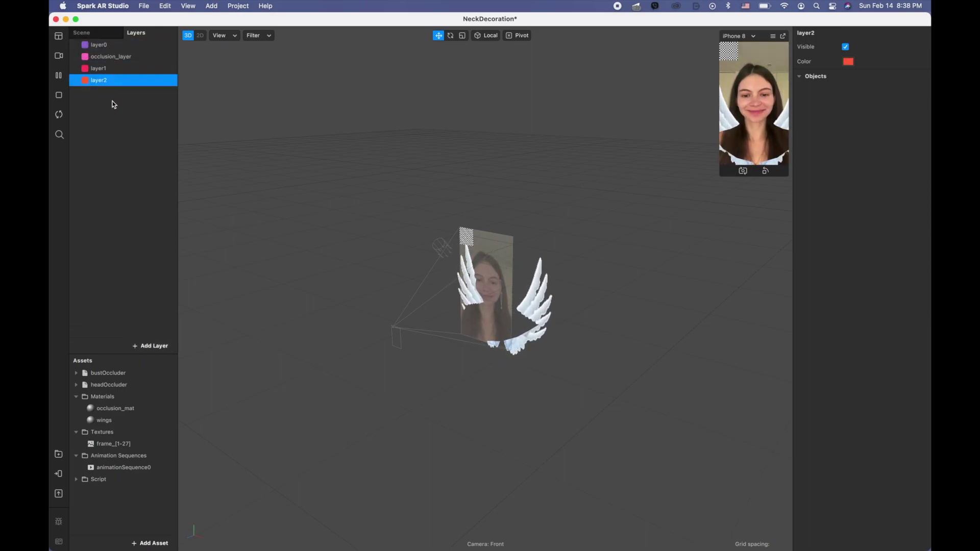
- Rename layer1 as user
{"action": "double_click", "coordinate": [109, 72]}
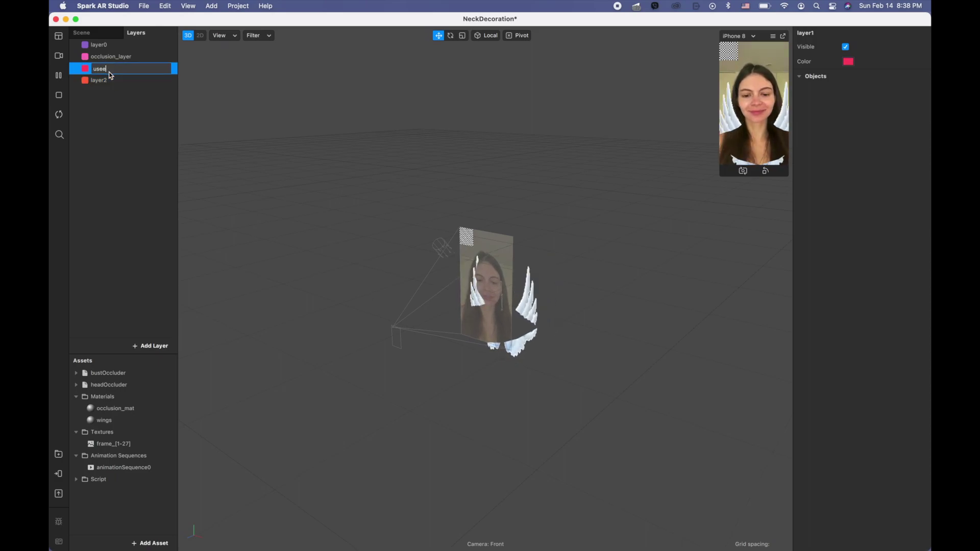
{"action": "type", "text": "usee"}
{"action": "key", "text": "BackSpace"}
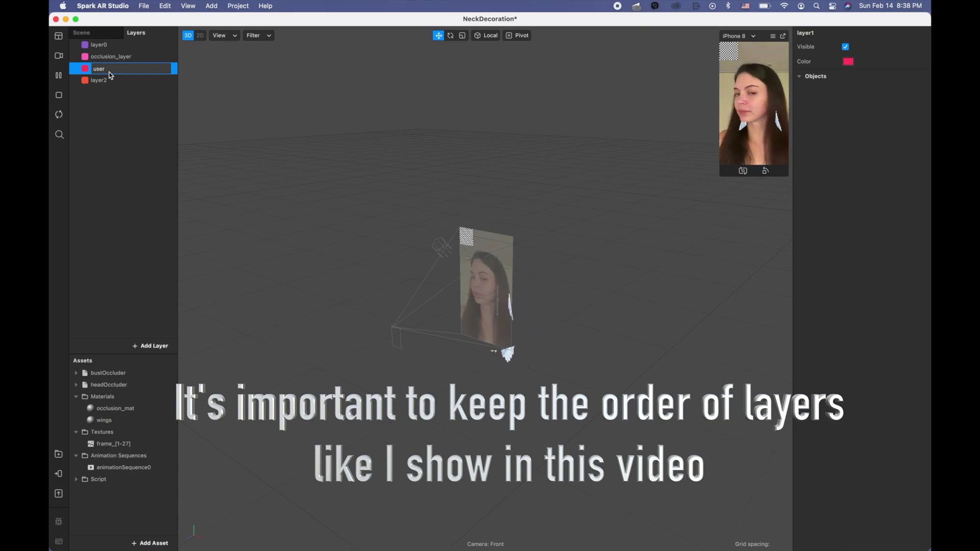
{"action": "left_click", "coordinate": [112, 124]}
- Rename layer2 as bg
{"action": "left_click", "coordinate": [112, 82]}
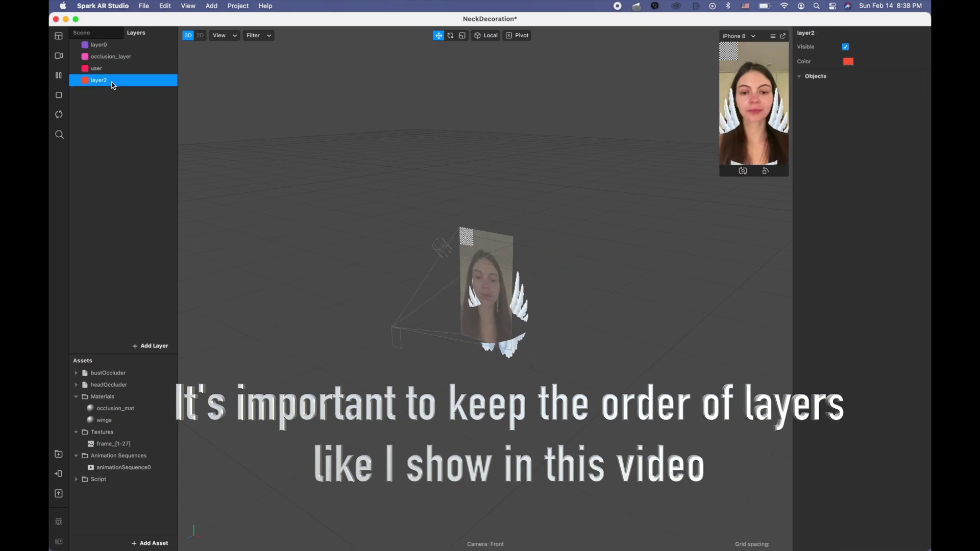
{"action": "double_click", "coordinate": [112, 83]}
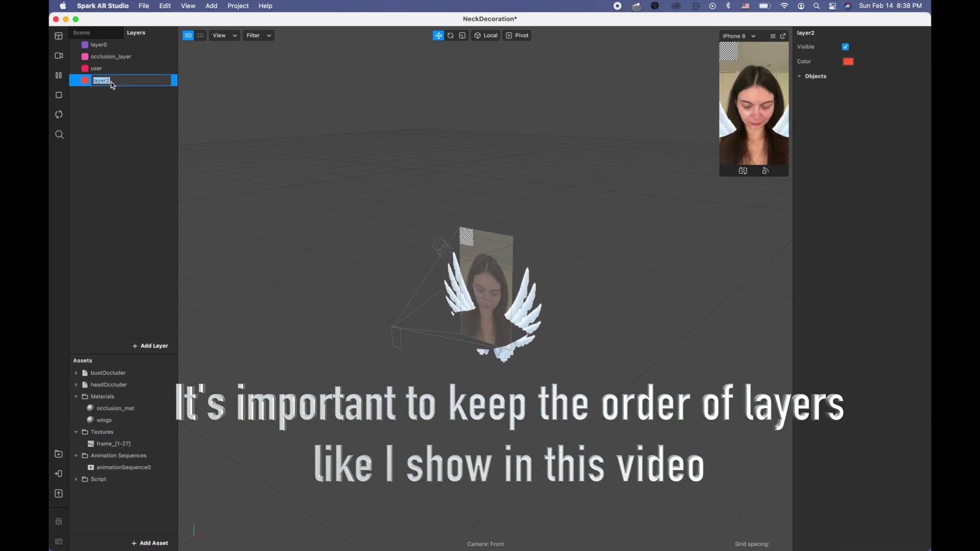
{"action": "type", "text": "bg"}
{"action": "left_click", "coordinate": [116, 153]}
- Assign the wings plane under dragHere to the bg layer
{"action": "left_click", "coordinate": [101, 33]}
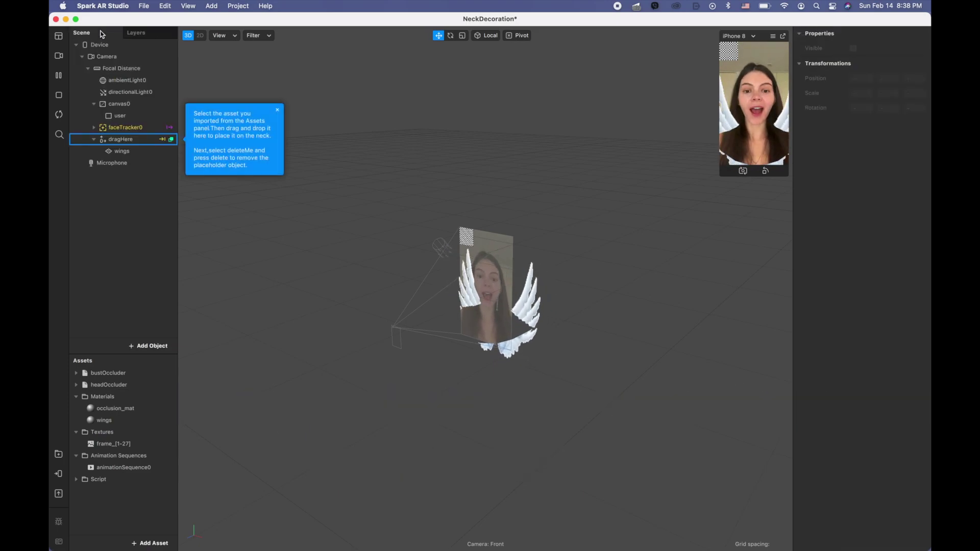
{"action": "left_click", "coordinate": [145, 156]}
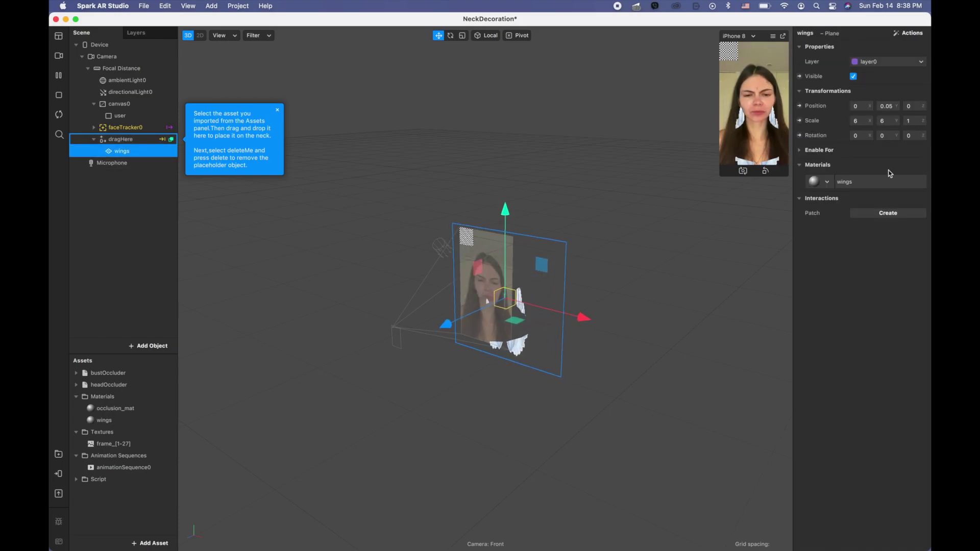
{"action": "left_click", "coordinate": [881, 61]}
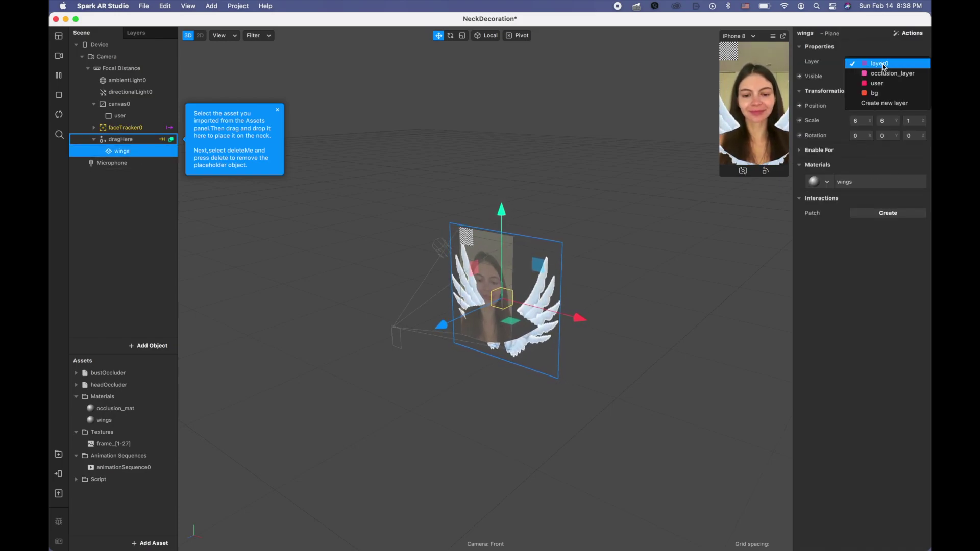
{"action": "left_click", "coordinate": [890, 93]}
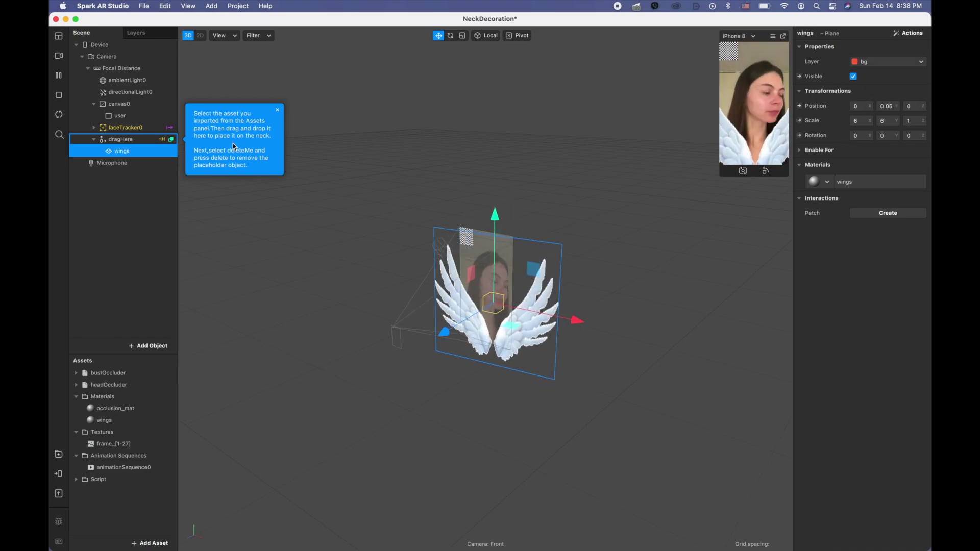
- Make the user rectangle under canvas0 fill the full width and height of the canvas
{"action": "left_click", "coordinate": [139, 117]}
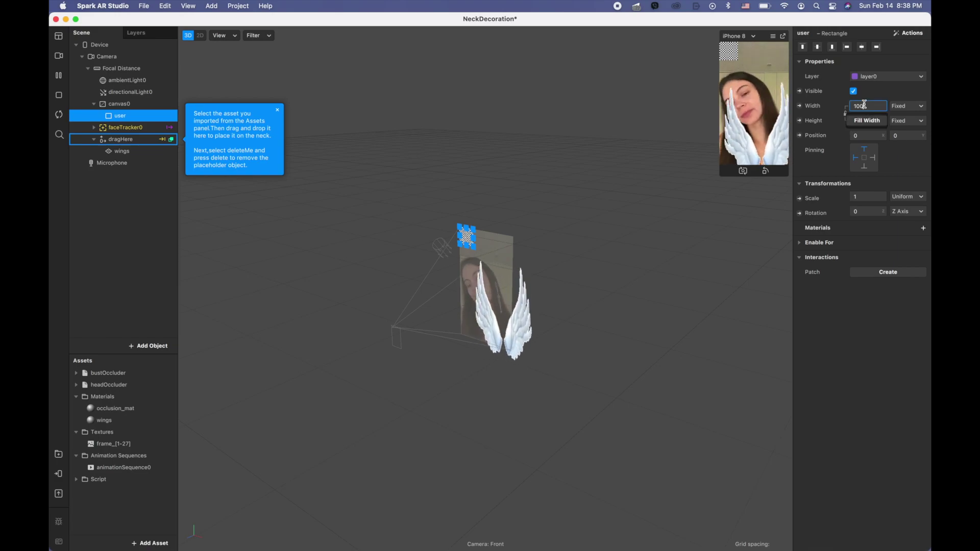
{"action": "left_click", "coordinate": [867, 122]}
{"action": "left_click", "coordinate": [866, 121]}
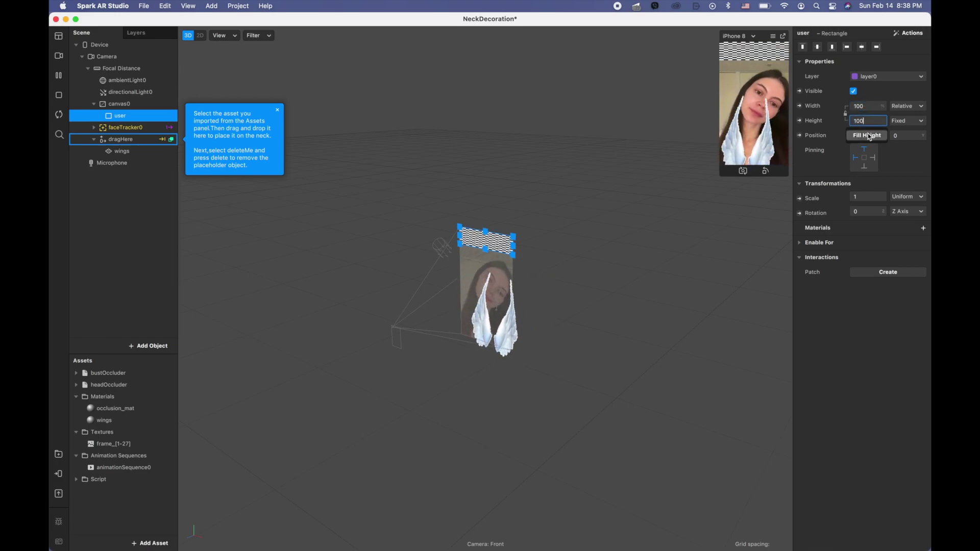
{"action": "left_click", "coordinate": [868, 136]}
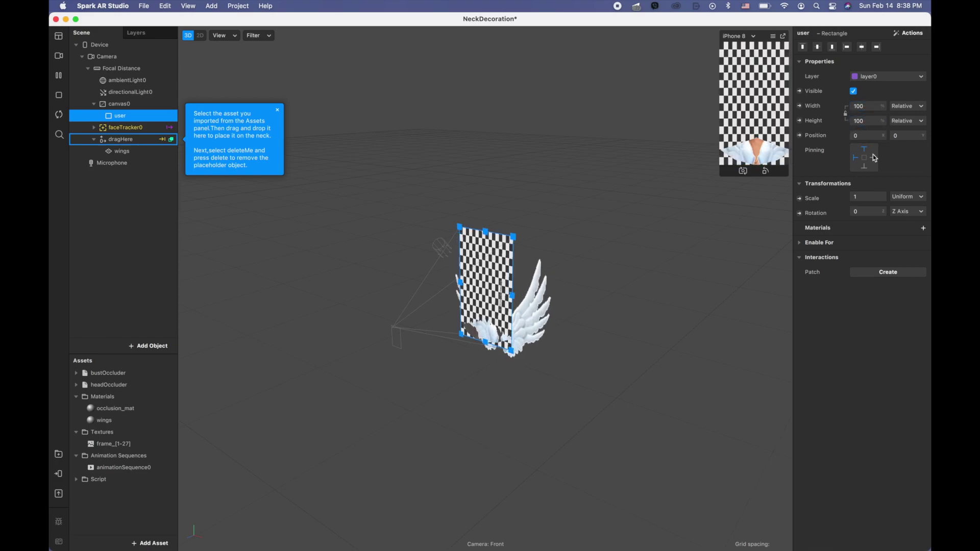
- Give the user rectangle a new material named user with the Flat shader type
{"action": "left_click", "coordinate": [925, 229]}
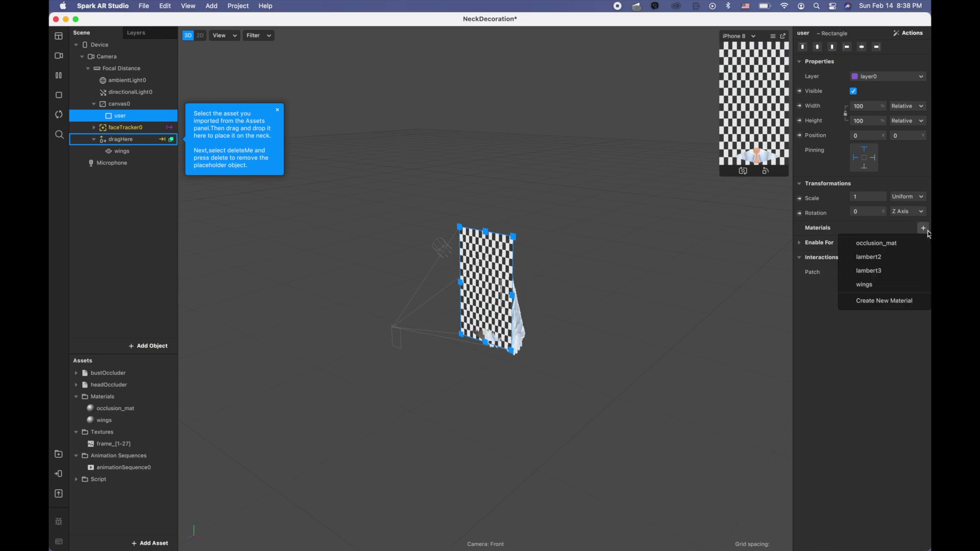
{"action": "left_click", "coordinate": [902, 306]}
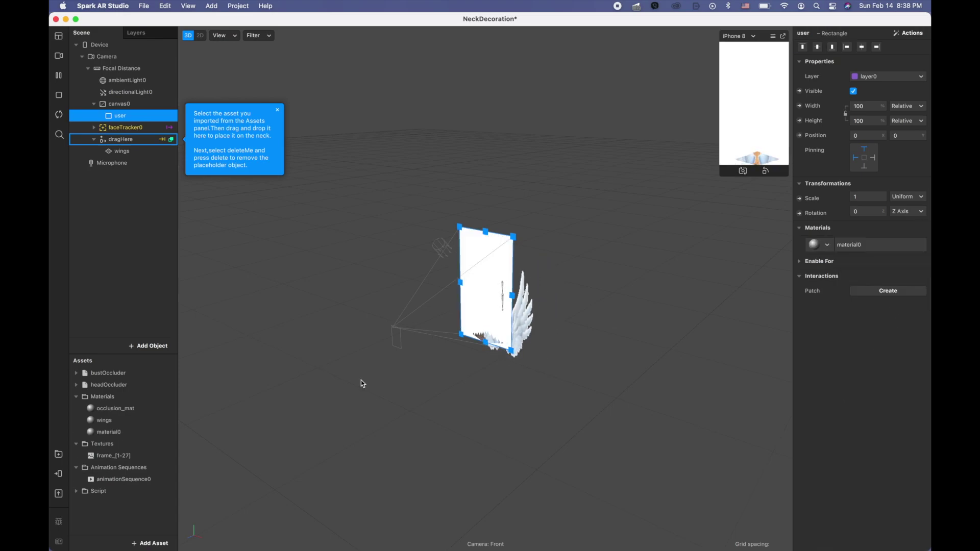
{"action": "double_click", "coordinate": [122, 432]}
{"action": "type", "text": "user"}
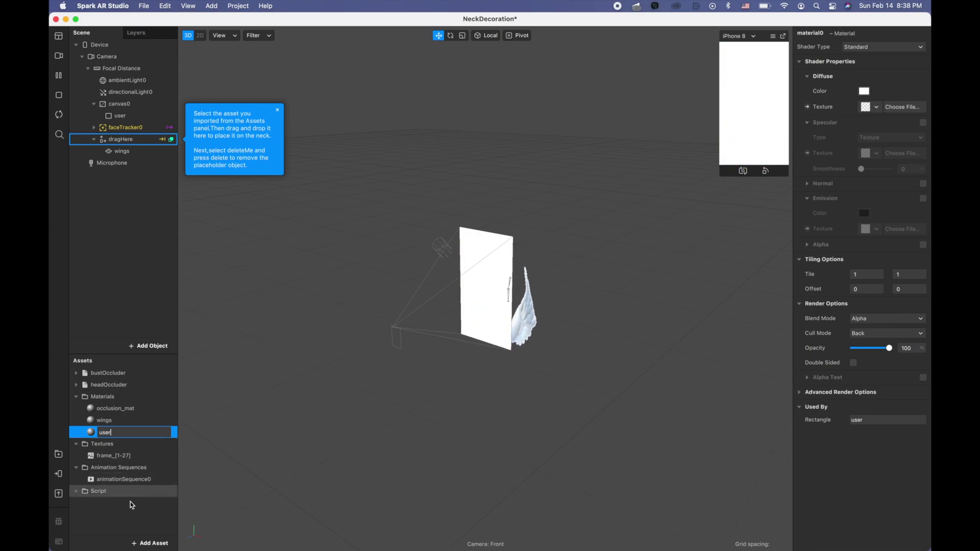
{"action": "key", "text": "Return"}
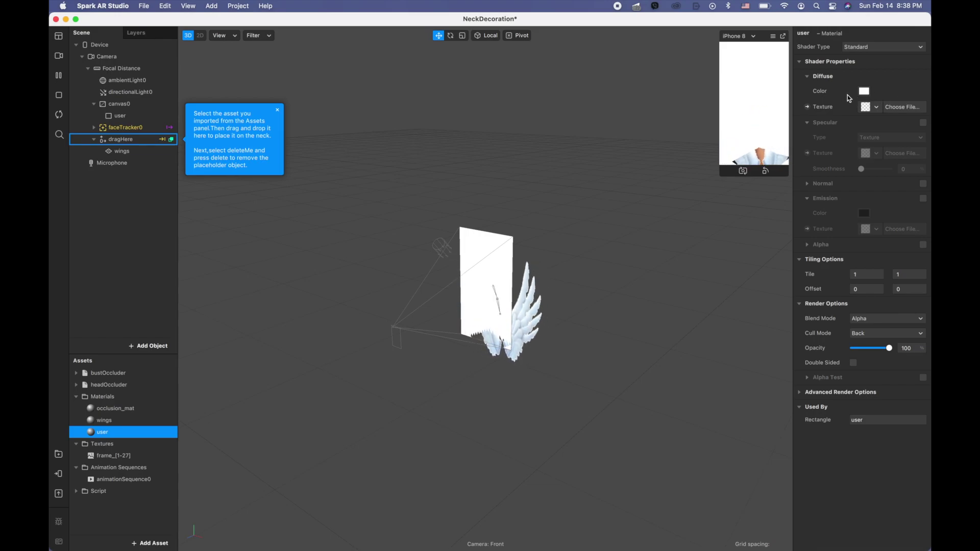
{"action": "left_click", "coordinate": [878, 48]}
{"action": "left_click", "coordinate": [868, 47]}
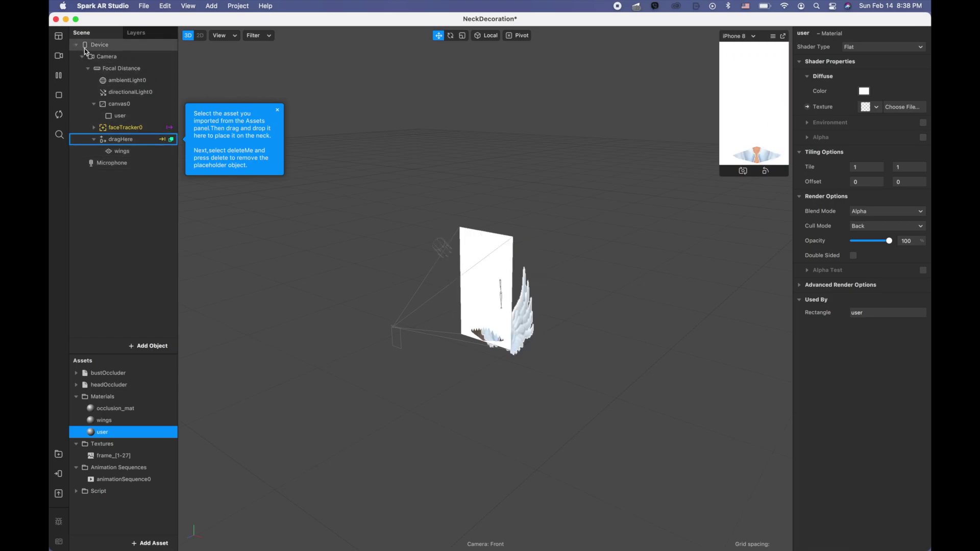
- Extract the camera's texture and add a Person segmentation to the camera
{"action": "left_click", "coordinate": [97, 58]}
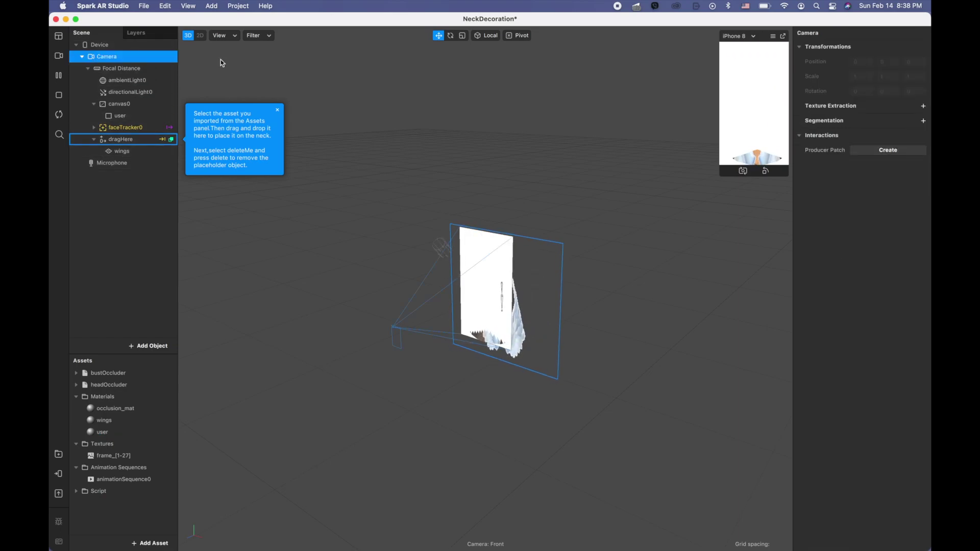
{"action": "left_click", "coordinate": [923, 106]}
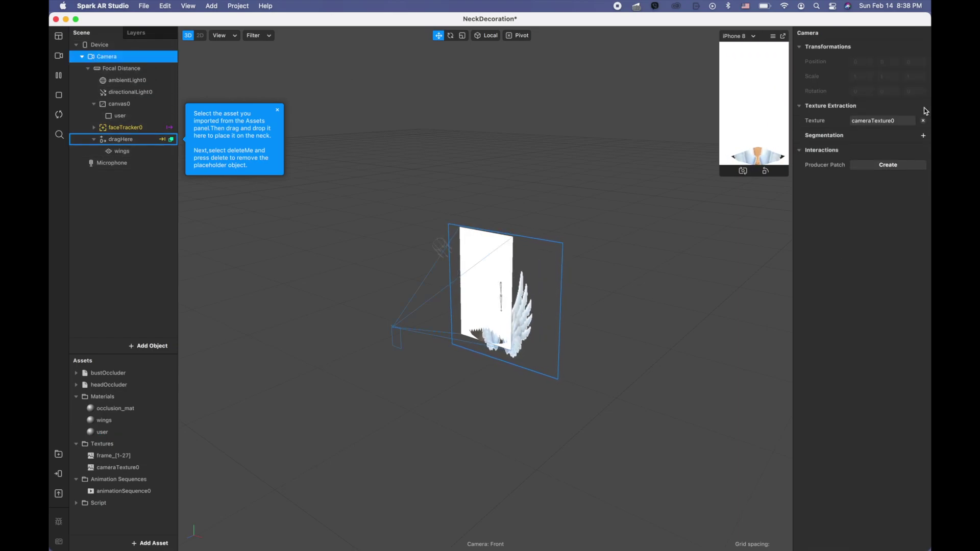
{"action": "left_click", "coordinate": [924, 135]}
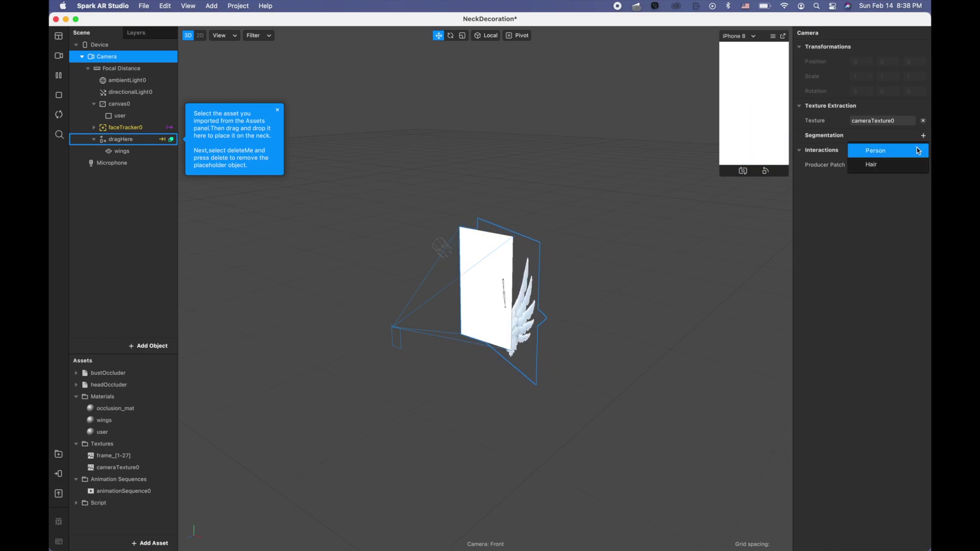
{"action": "left_click", "coordinate": [875, 148]}
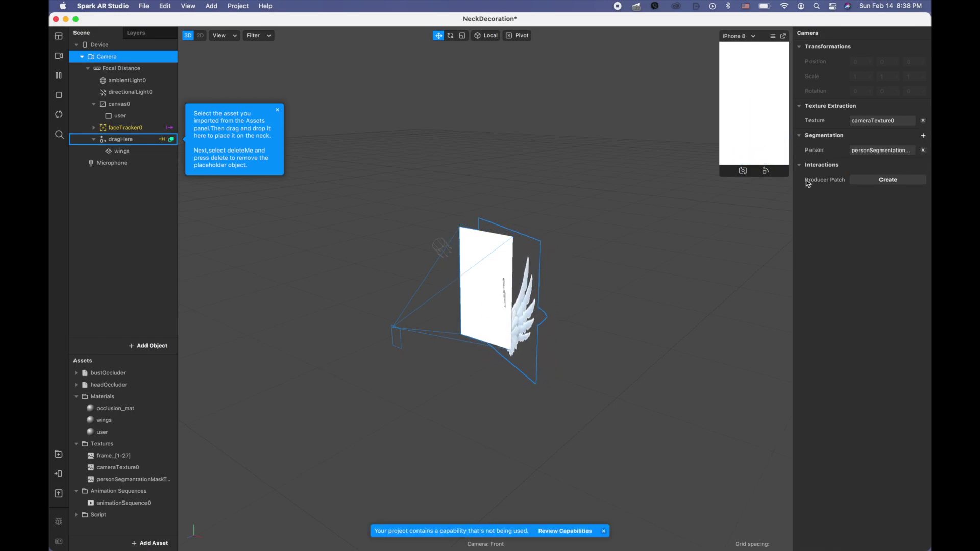
- Set the user material's diffuse texture to cameraTexture0 and enable Alpha with personSegmentationMaskTexture0 as its texture
{"action": "double_click", "coordinate": [130, 432]}
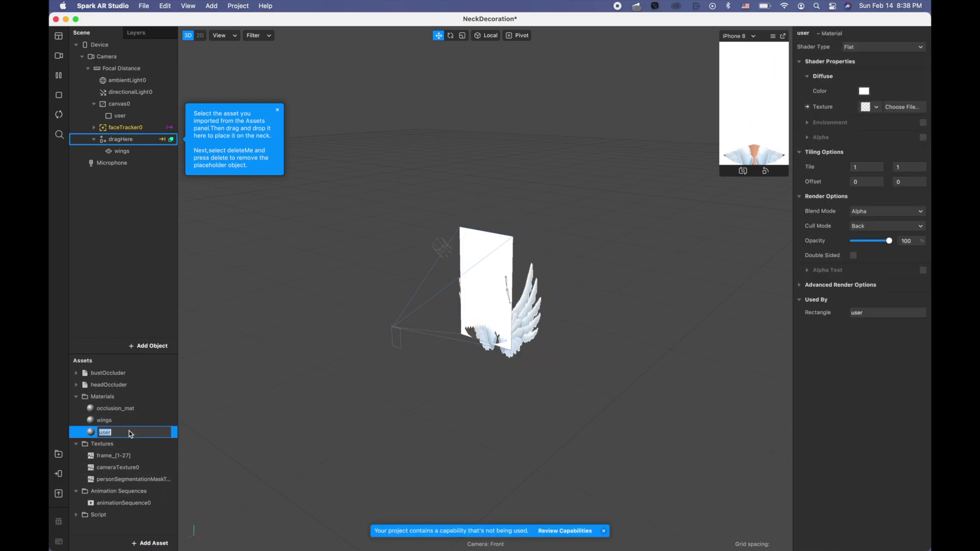
{"action": "left_click", "coordinate": [876, 107]}
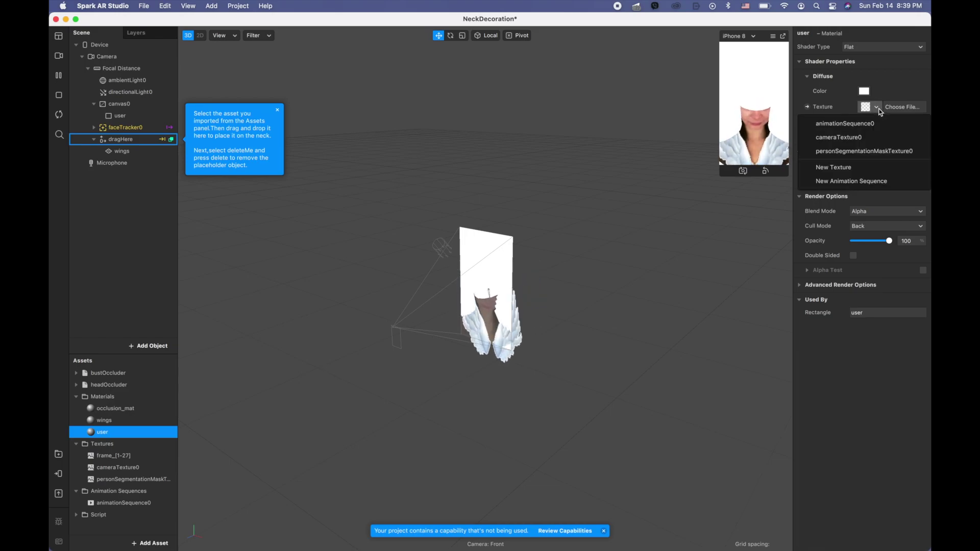
{"action": "left_click", "coordinate": [868, 136]}
{"action": "left_click", "coordinate": [922, 137]}
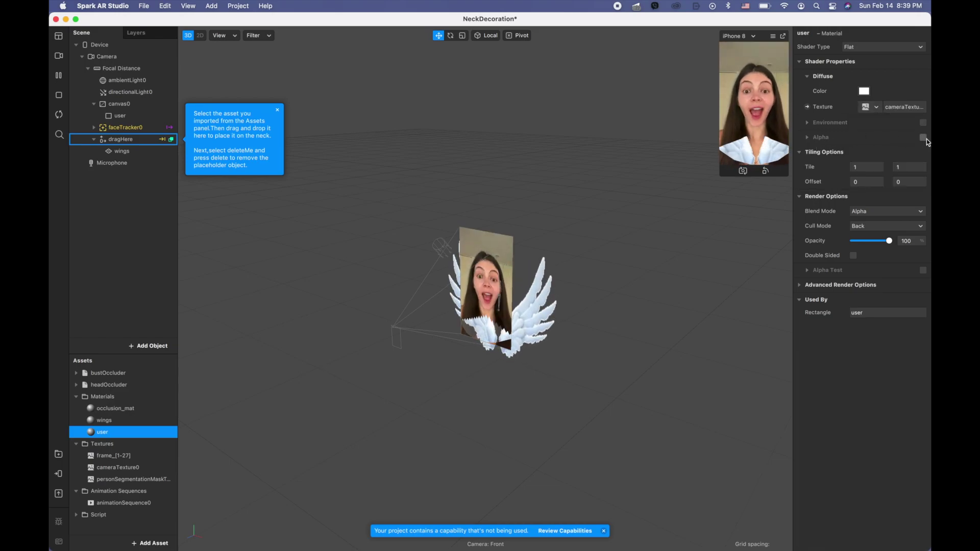
{"action": "left_click", "coordinate": [872, 168]}
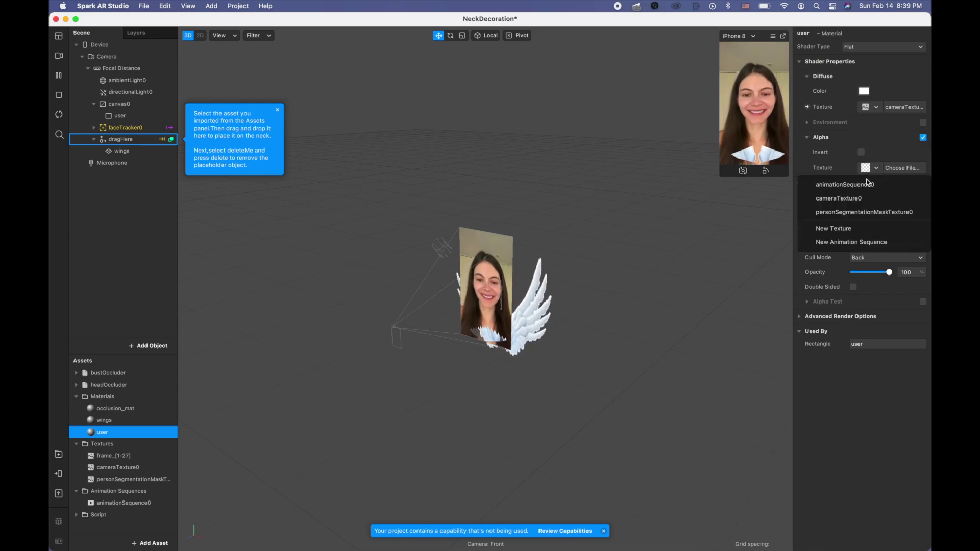
{"action": "left_click", "coordinate": [858, 213]}
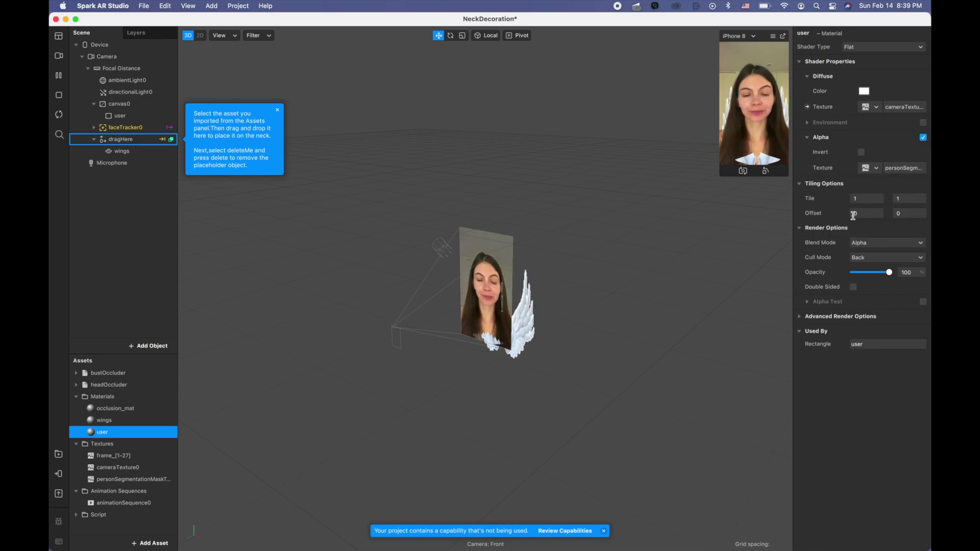
- Assign the user rectangle to the user layer and switch the simulated camera feed to a different preview video
{"action": "left_click", "coordinate": [121, 115]}
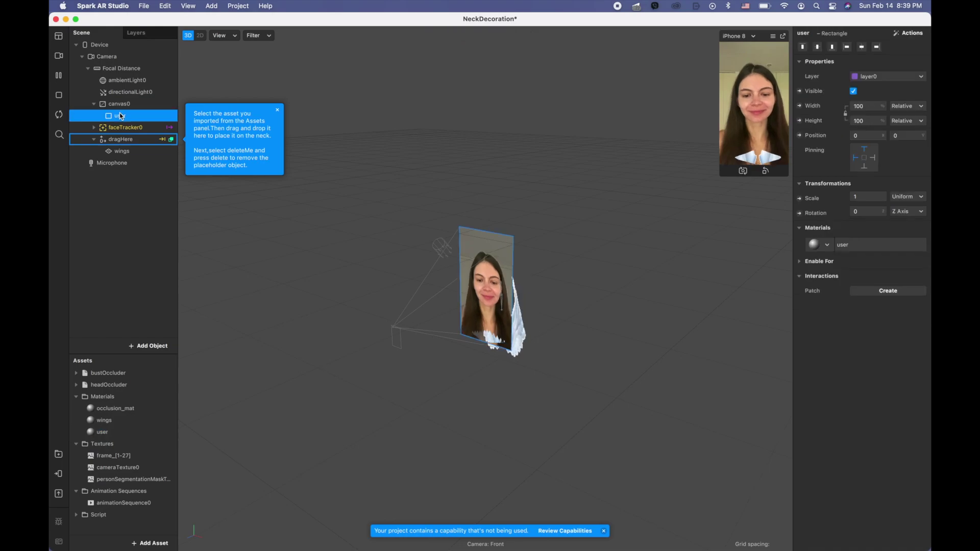
{"action": "left_click", "coordinate": [882, 77]}
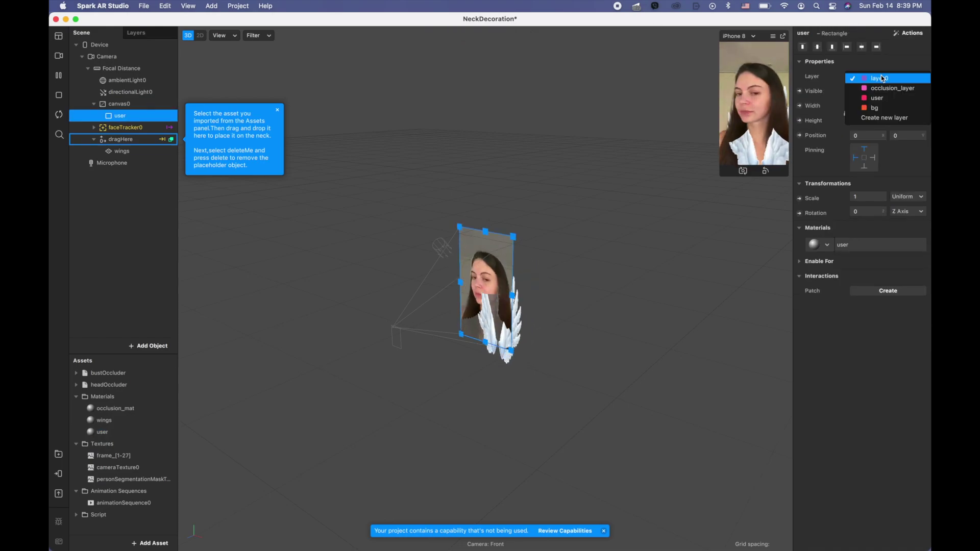
{"action": "left_click", "coordinate": [877, 98]}
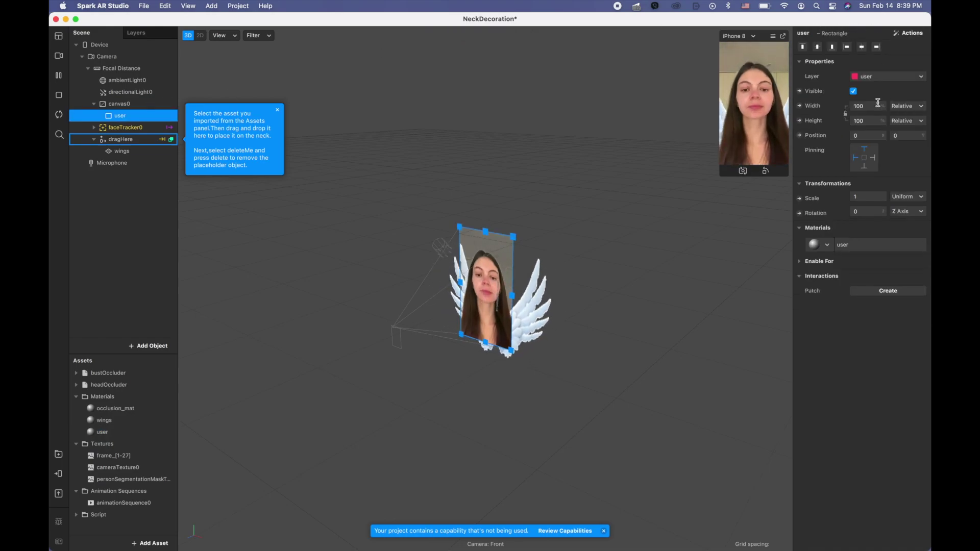
{"action": "left_click", "coordinate": [61, 57]}
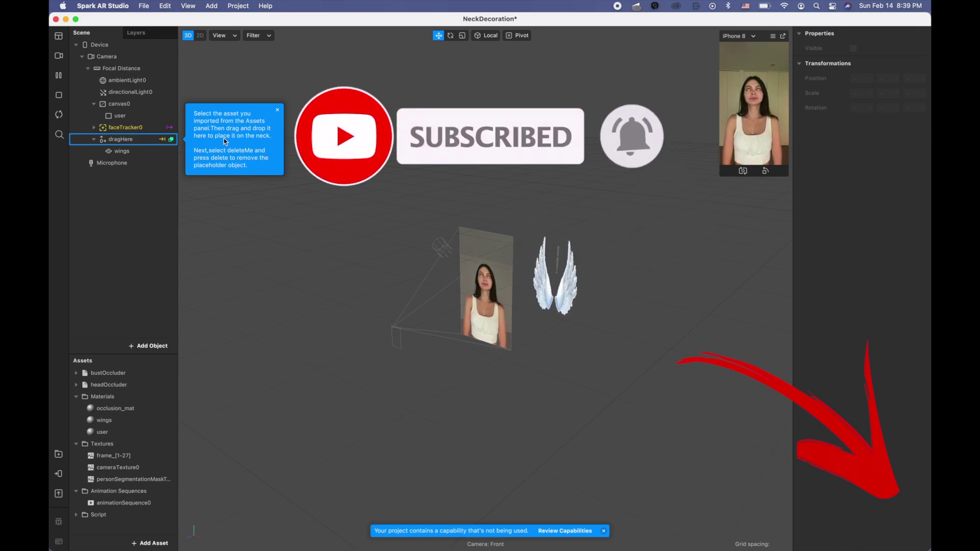
- Add a second rectangle under canvas0 and name it bg
{"action": "left_click", "coordinate": [130, 106]}
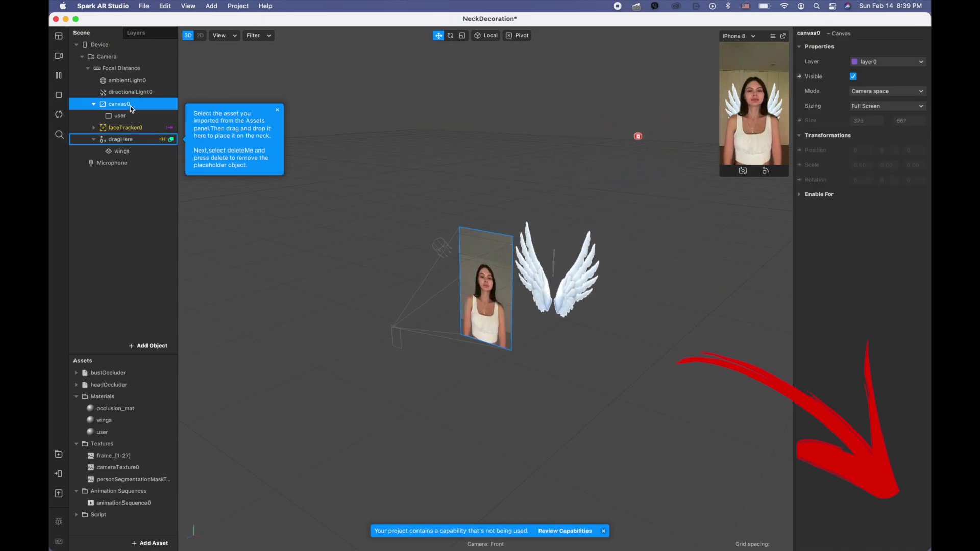
{"action": "right_click", "coordinate": [130, 106]}
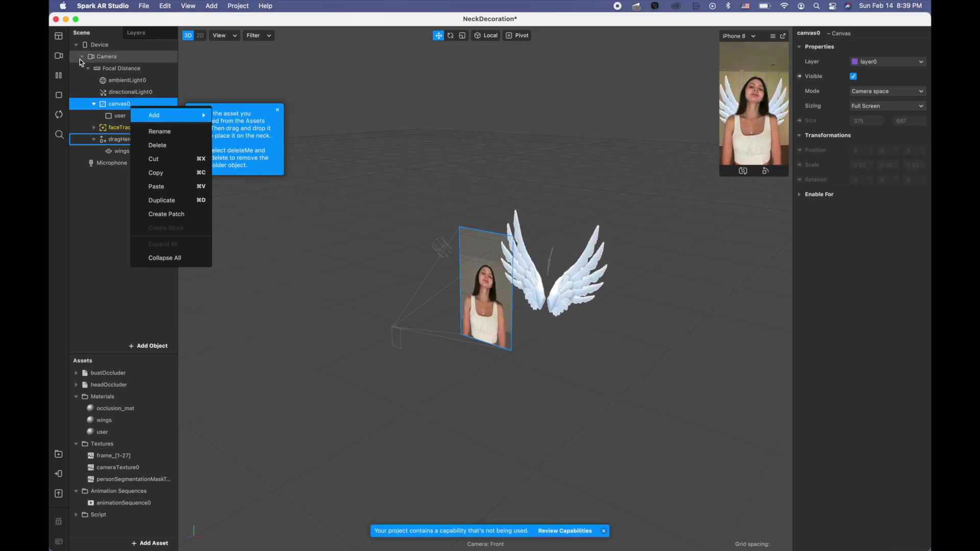
{"action": "mouse_move", "coordinate": [184, 115]}
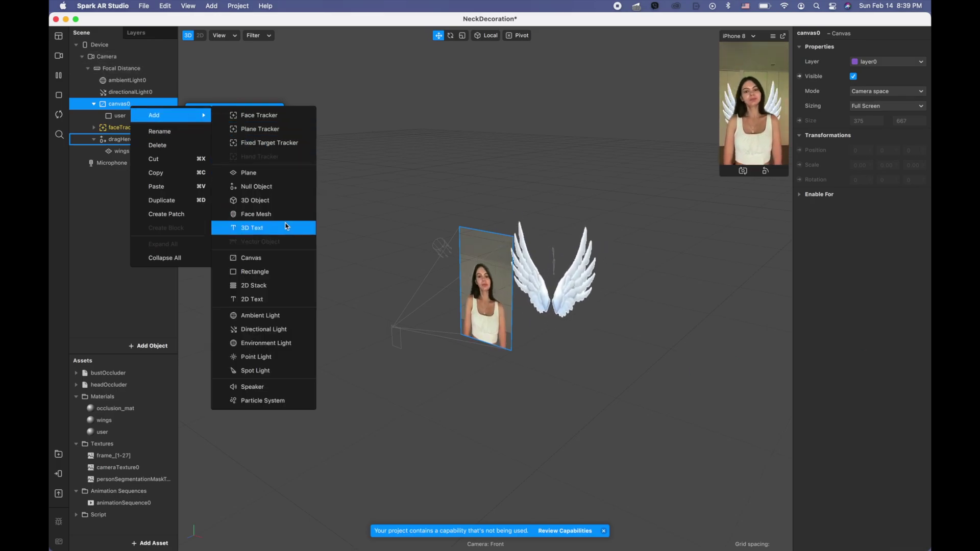
{"action": "left_click", "coordinate": [277, 271]}
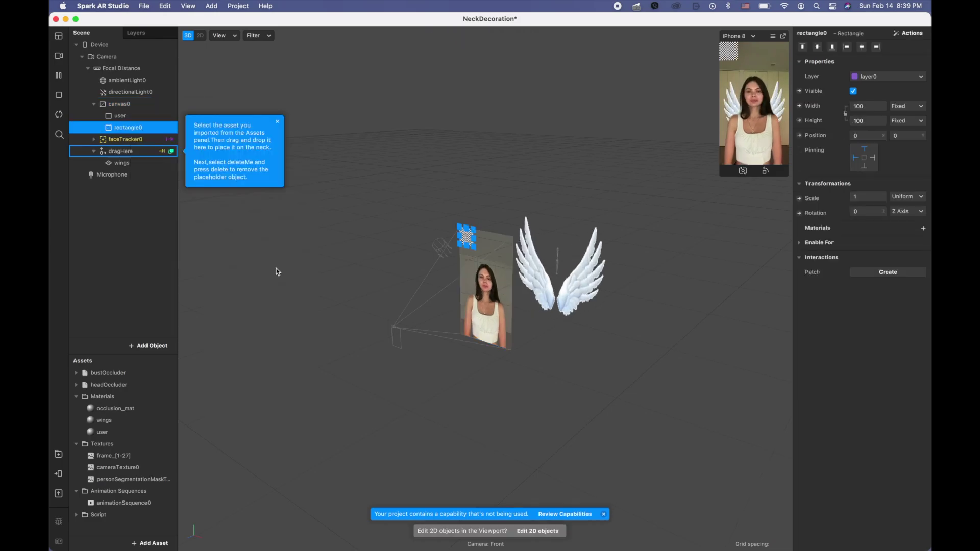
{"action": "double_click", "coordinate": [134, 131]}
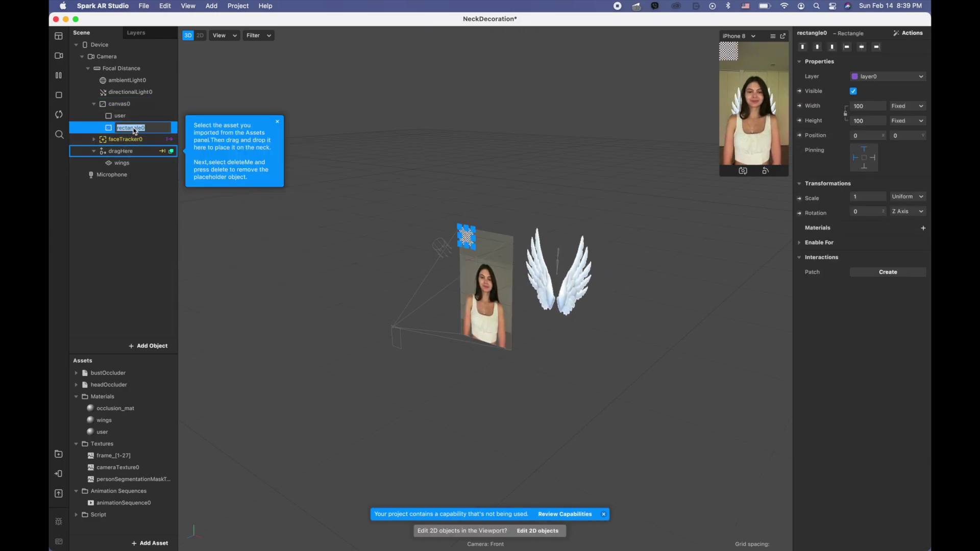
{"action": "key", "text": "Return"}
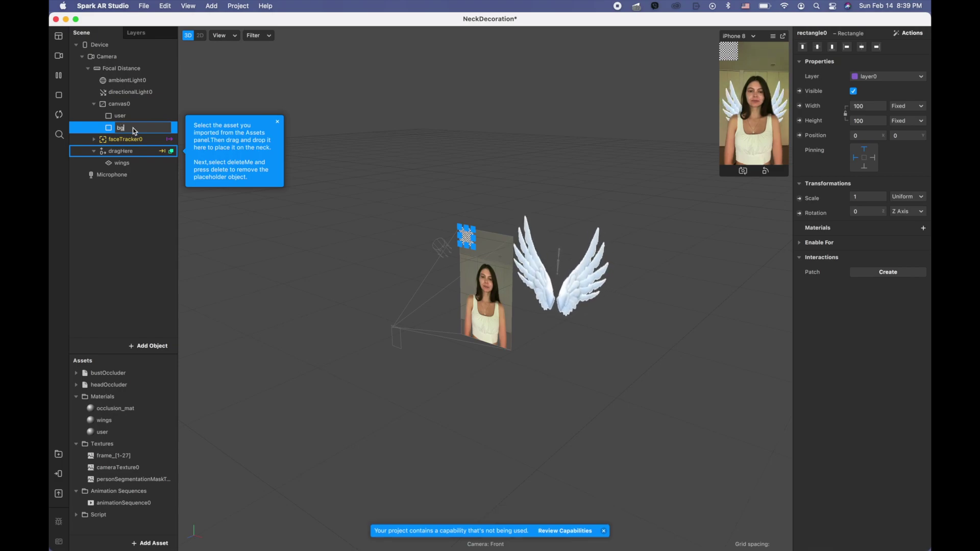
{"action": "left_click", "coordinate": [170, 246]}
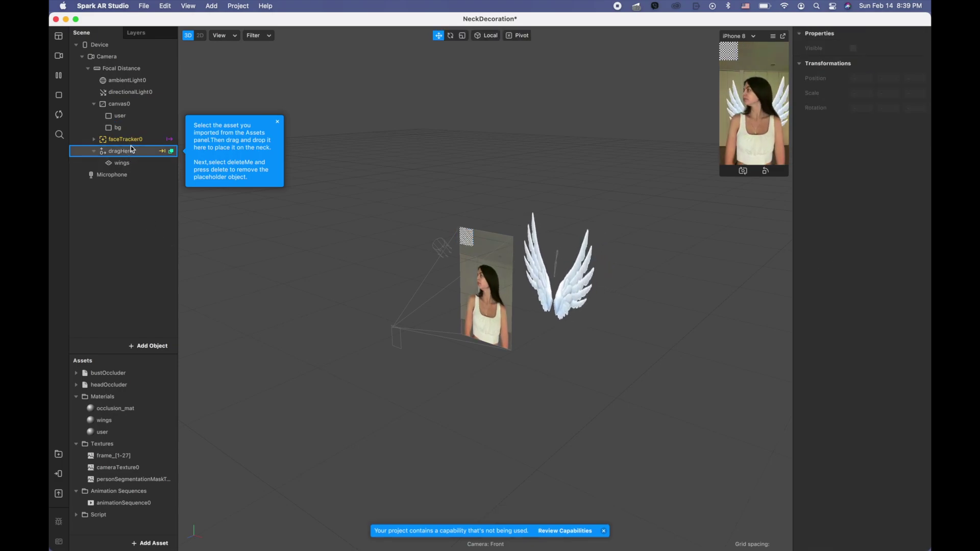
- Disable Use Depth Test in the advanced render options of the user material
{"action": "left_click", "coordinate": [123, 117]}
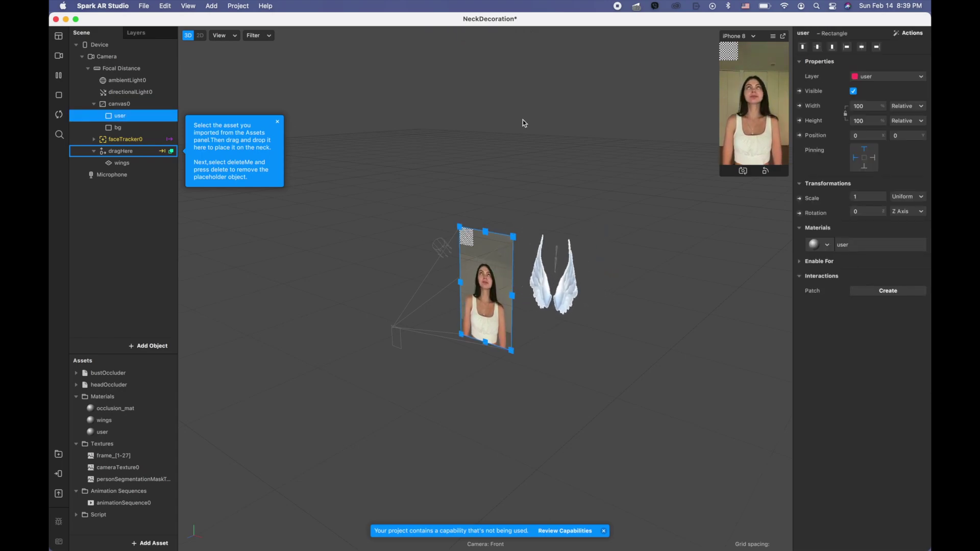
{"action": "double_click", "coordinate": [148, 433]}
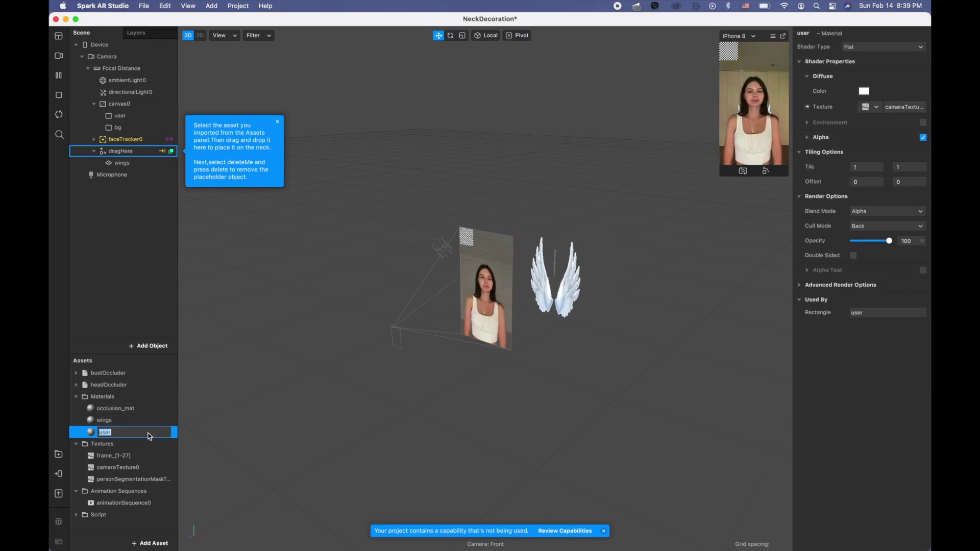
{"action": "left_click", "coordinate": [799, 286]}
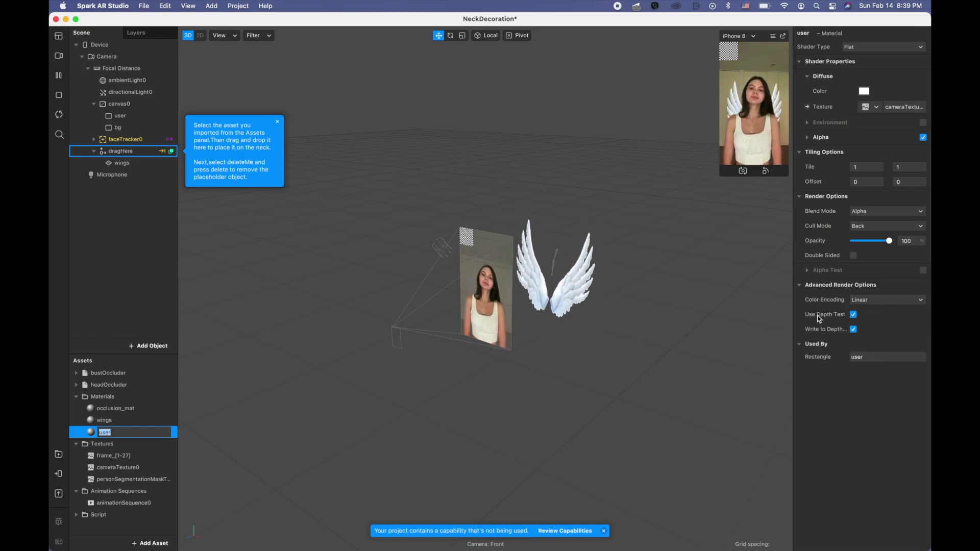
{"action": "left_click", "coordinate": [854, 315]}
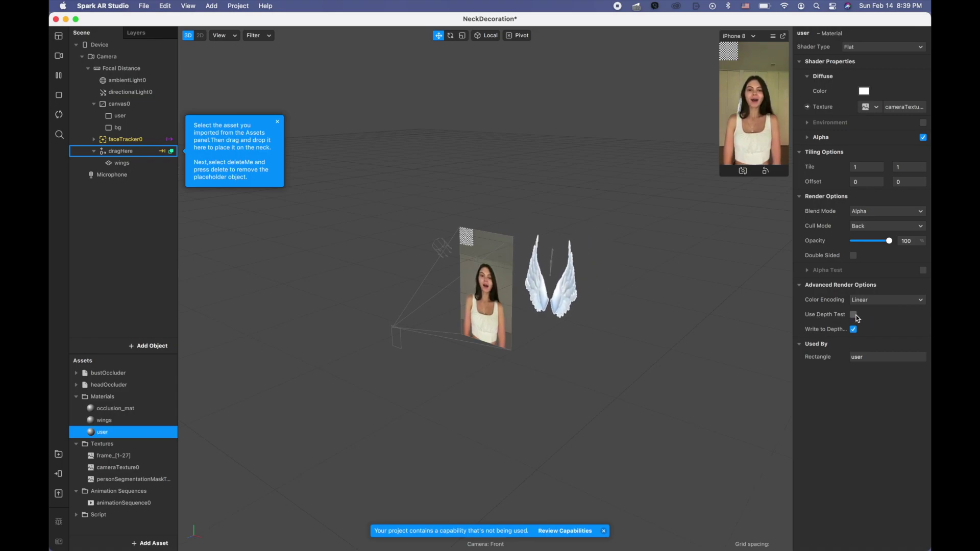
- Make the bg rectangle fill the canvas in both width and height, at 100 relative
{"action": "left_click", "coordinate": [130, 127]}
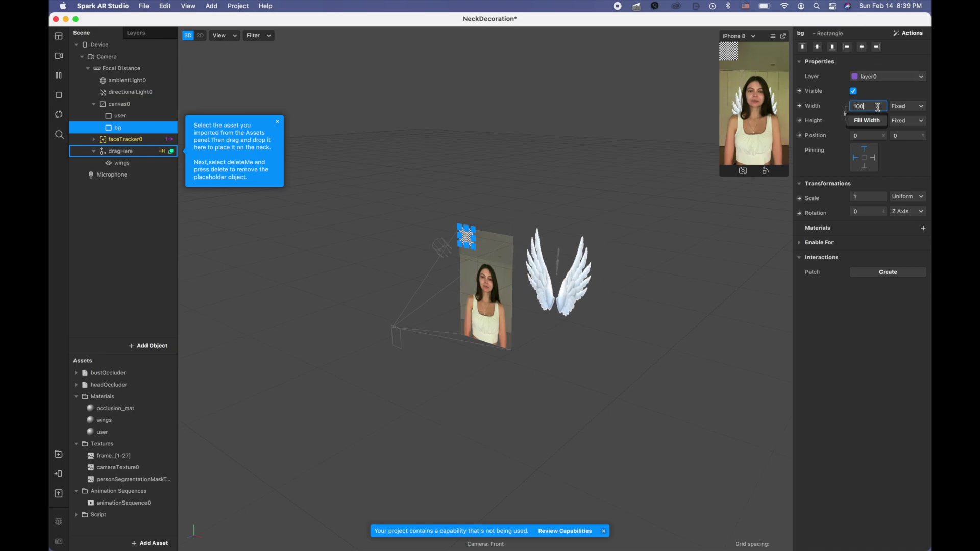
{"action": "left_click", "coordinate": [867, 120]}
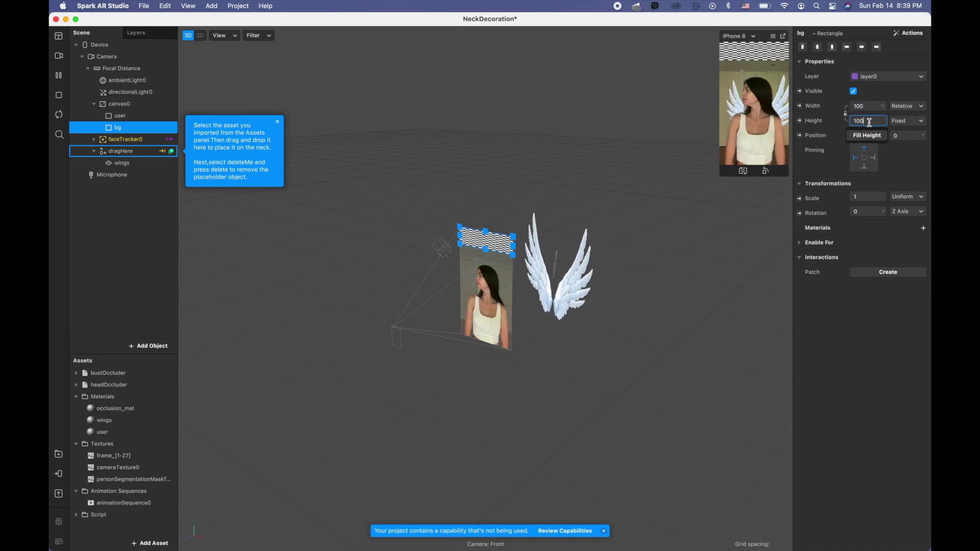
{"action": "left_click", "coordinate": [908, 120]}
{"action": "left_click", "coordinate": [908, 148]}
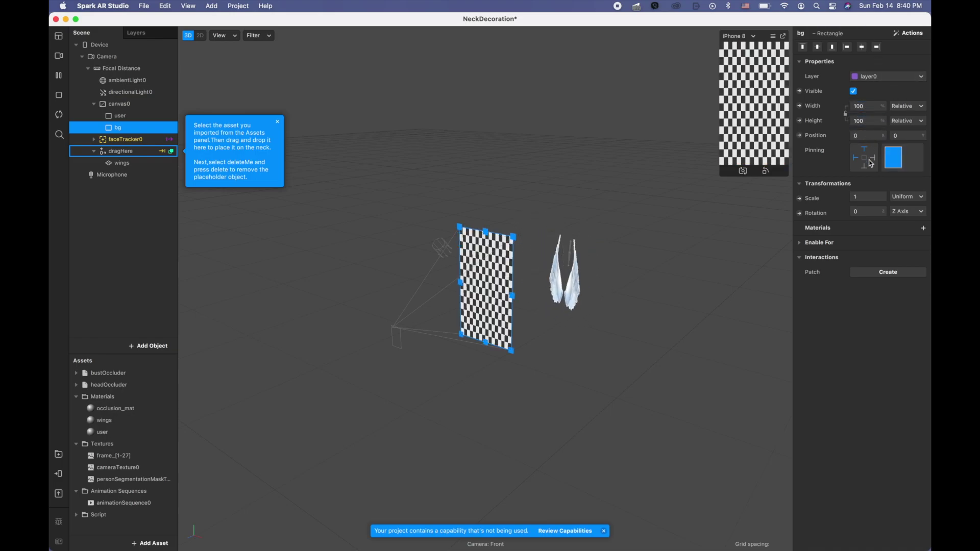
- Create a new material for the bg rectangle and name it bg
{"action": "left_click", "coordinate": [925, 228]}
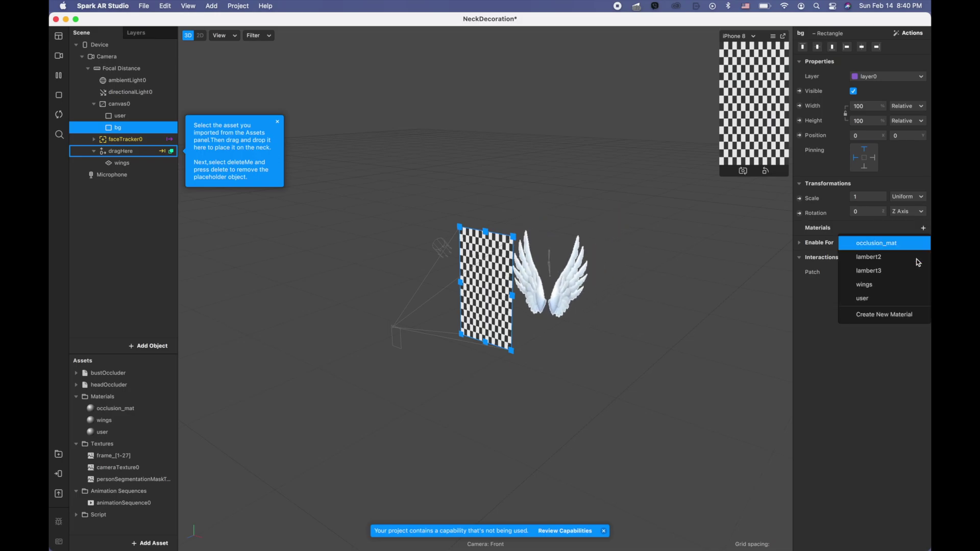
{"action": "left_click", "coordinate": [888, 320]}
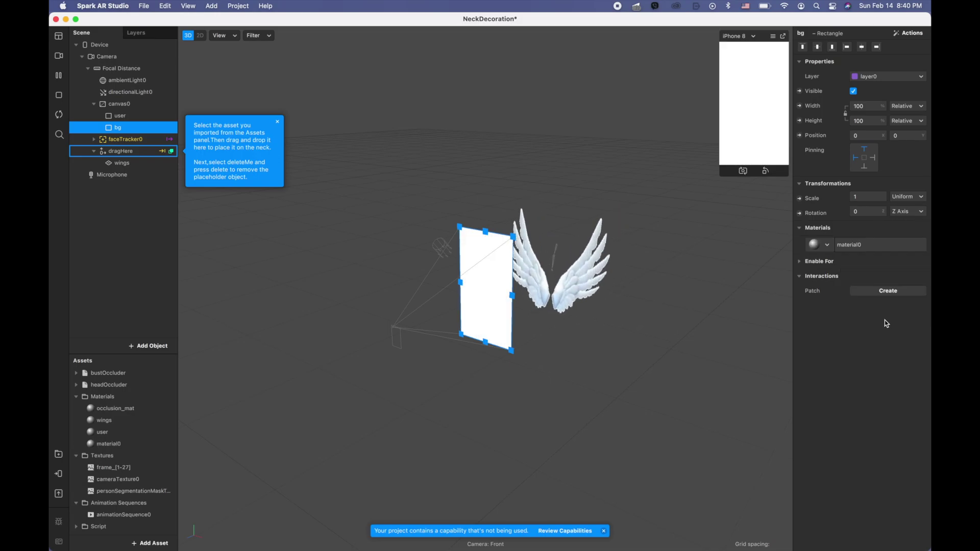
{"action": "left_click", "coordinate": [142, 449]}
{"action": "left_click", "coordinate": [142, 448]}
{"action": "type", "text": "bg"}
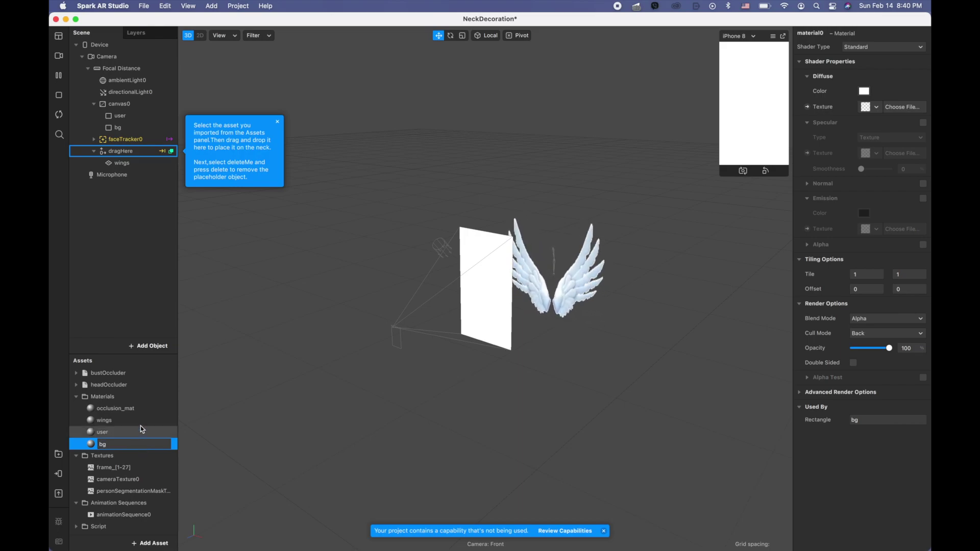
{"action": "left_click", "coordinate": [140, 427]}
{"action": "left_click", "coordinate": [134, 445]}
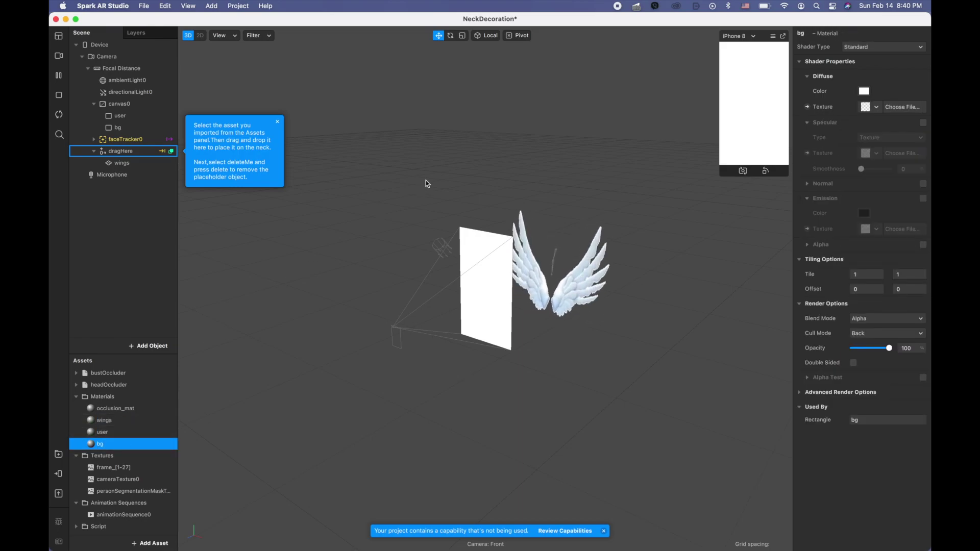
- Set the bg material to the Flat shader with cameraTexture0 as diffuse texture, and disable its writing to depth
{"action": "left_click", "coordinate": [879, 46]}
{"action": "left_click", "coordinate": [879, 50]}
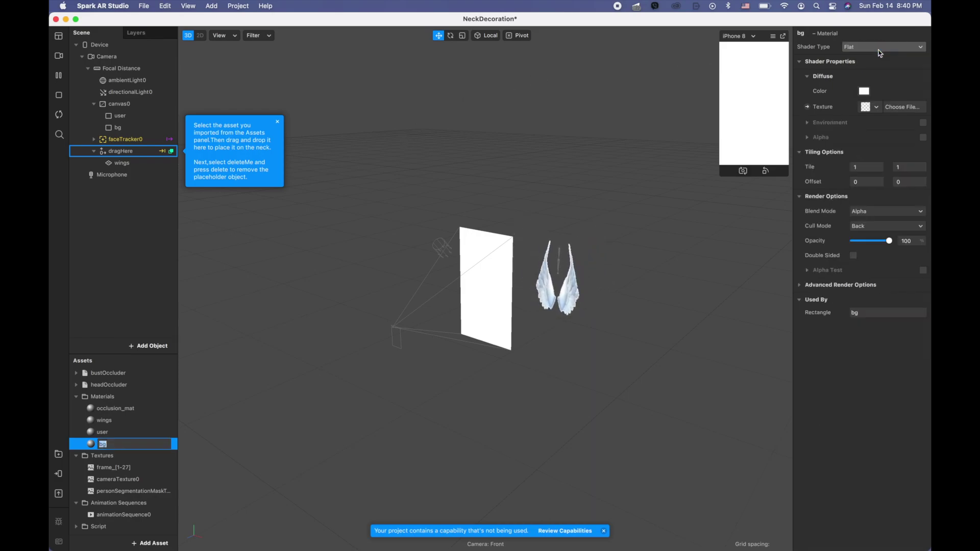
{"action": "left_click", "coordinate": [875, 108]}
{"action": "left_click", "coordinate": [858, 126]}
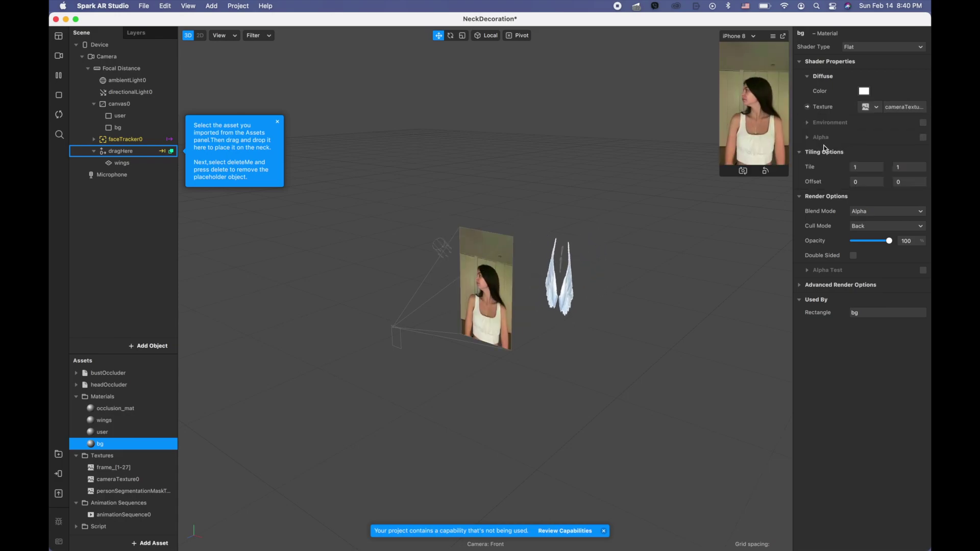
{"action": "left_click", "coordinate": [800, 286]}
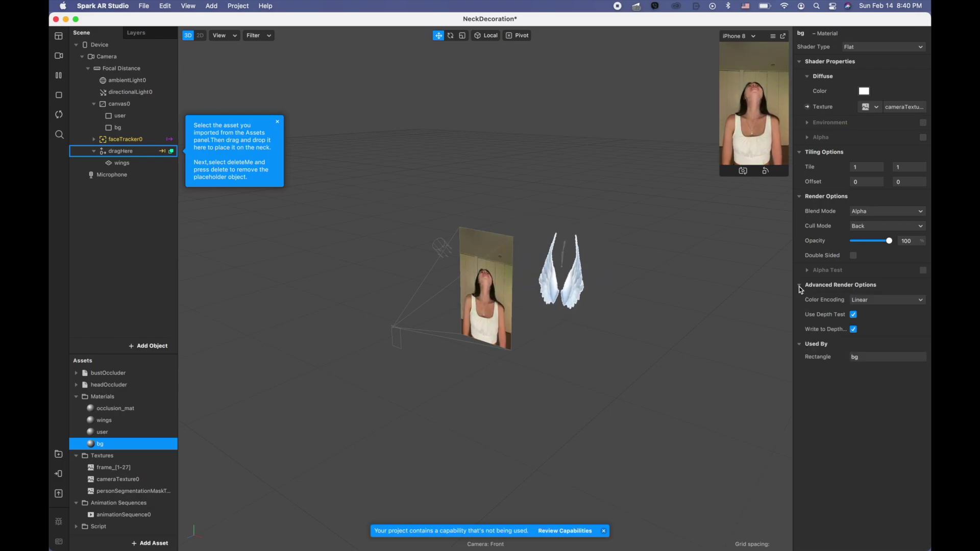
{"action": "left_click", "coordinate": [853, 330]}
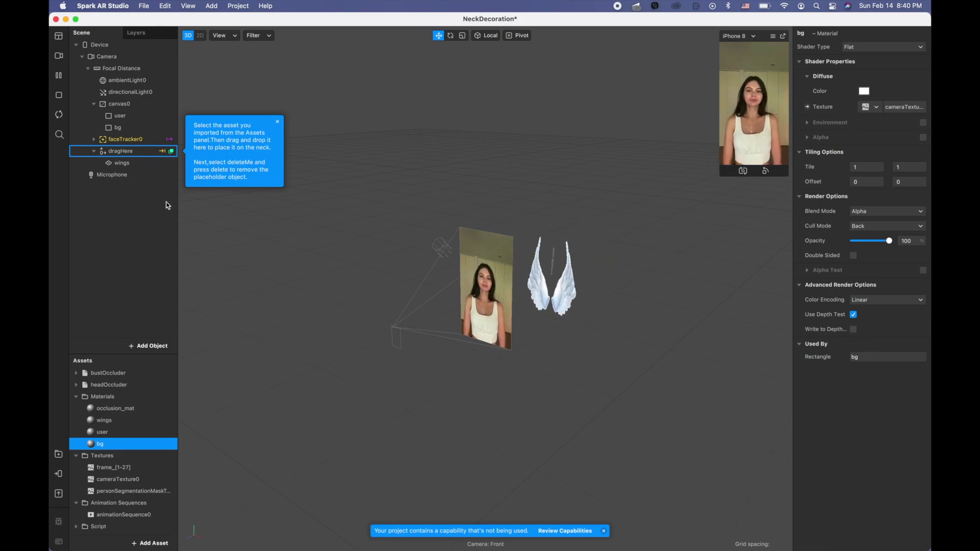
- Add a second face tracker to the scene
{"action": "left_click", "coordinate": [92, 155]}
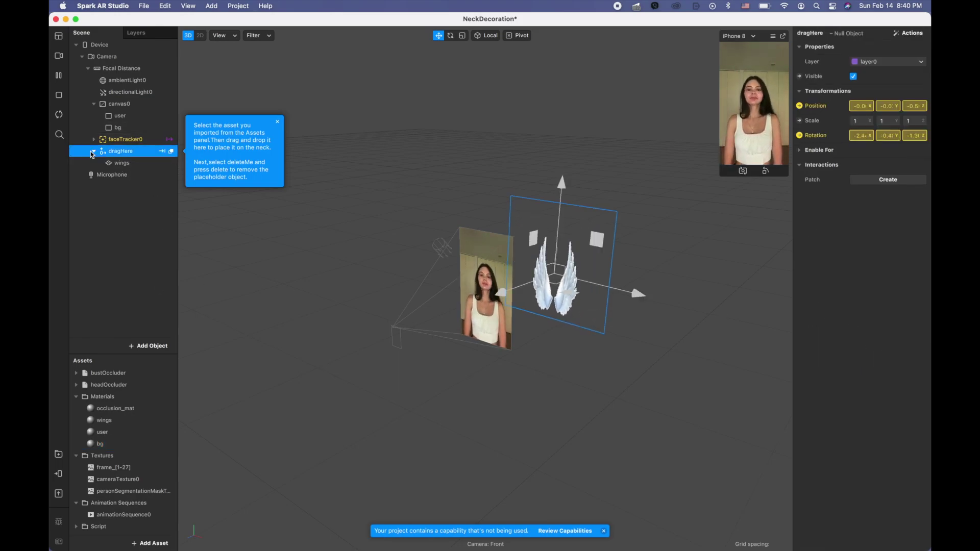
{"action": "left_click", "coordinate": [162, 347]}
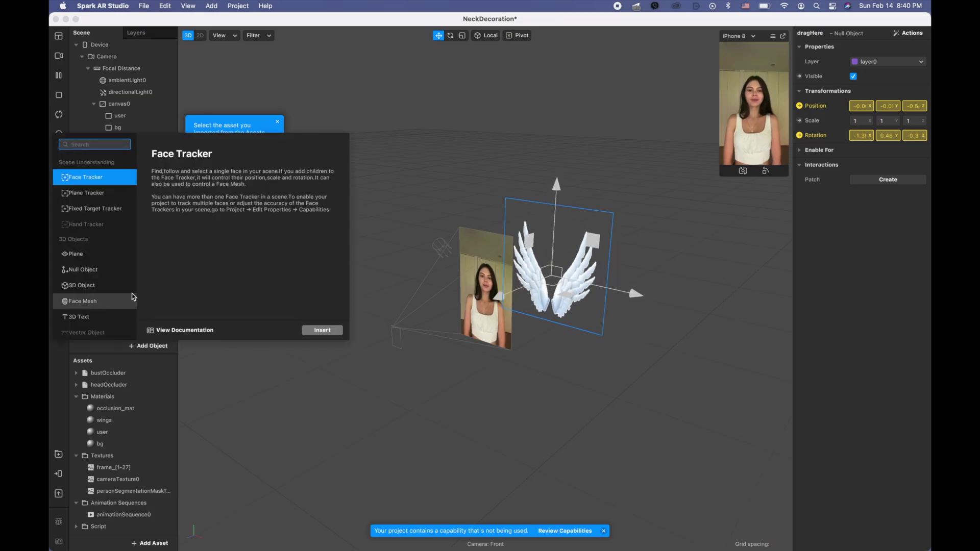
{"action": "type", "text": "face"}
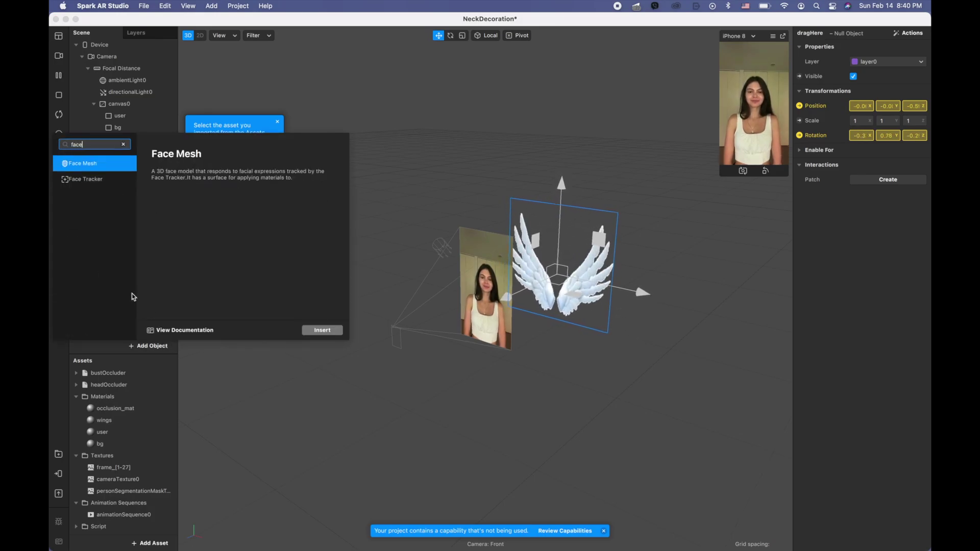
{"action": "double_click", "coordinate": [122, 182]}
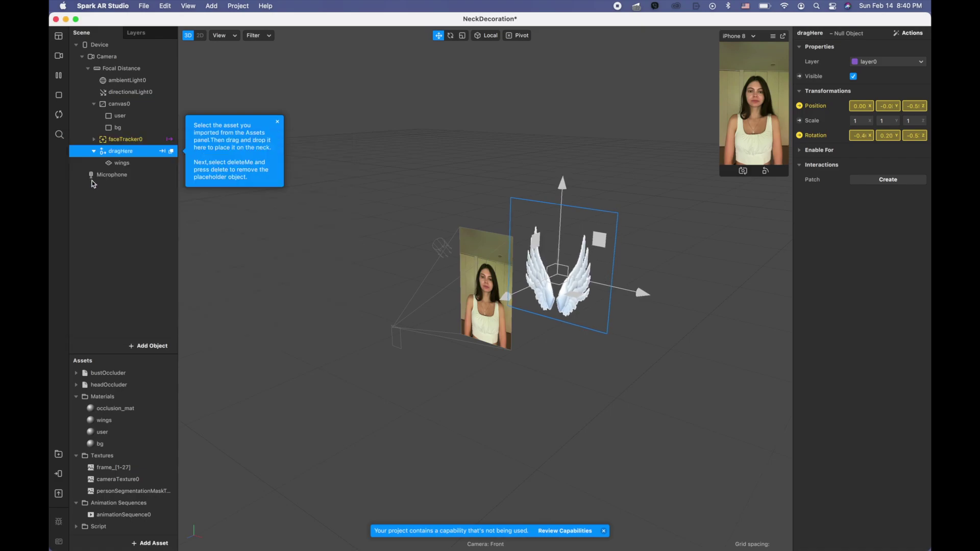
- Add a face mesh under faceTracker1 and rename it retouch
{"action": "right_click", "coordinate": [159, 177]}
{"action": "mouse_move", "coordinate": [197, 180]}
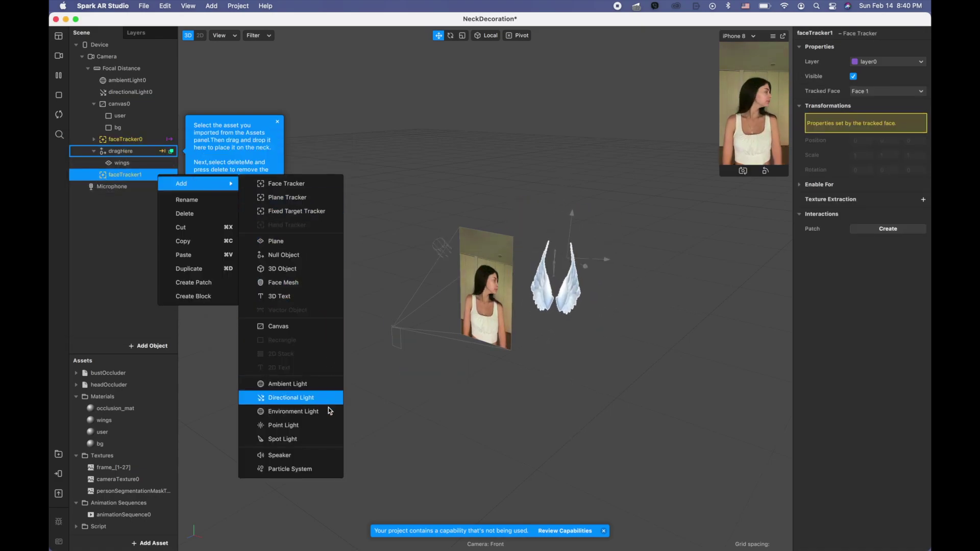
{"action": "left_click", "coordinate": [296, 281]}
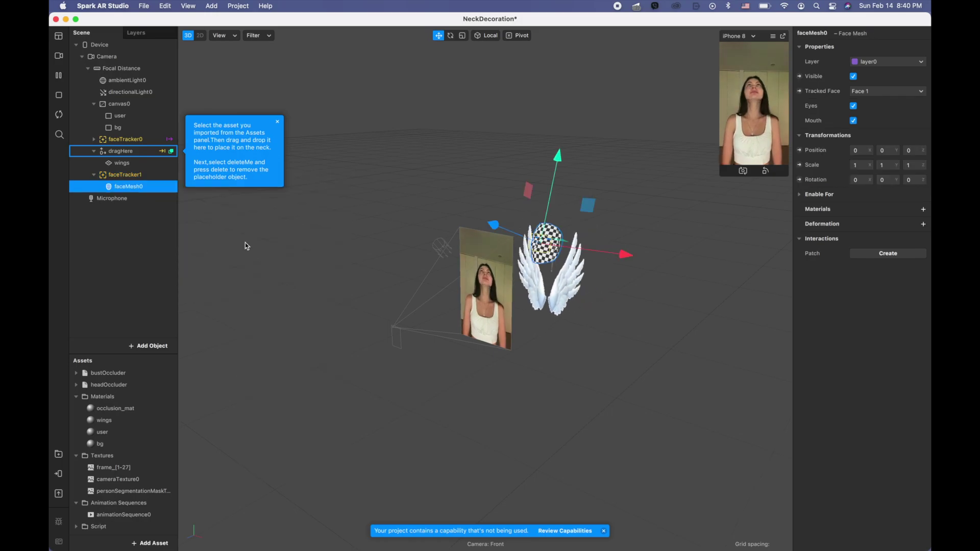
{"action": "double_click", "coordinate": [142, 187]}
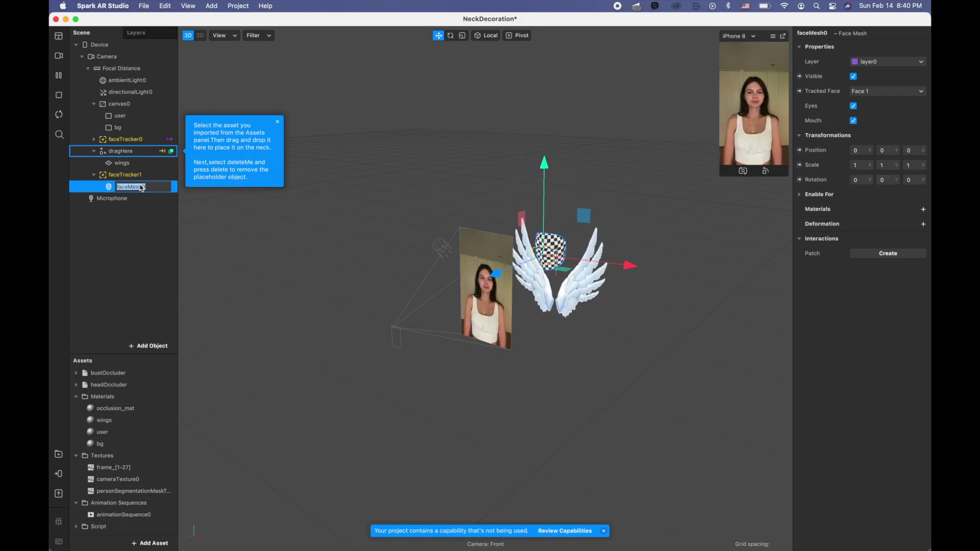
{"action": "type", "text": "retouch"}
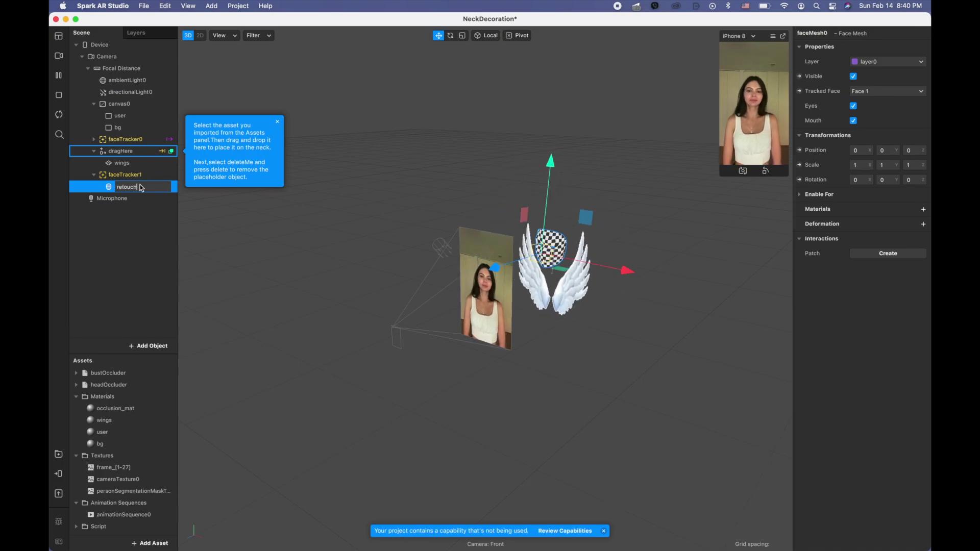
{"action": "left_click", "coordinate": [125, 244]}
- Give the retouch face mesh a new material named retouch that uses the Retouching shader type
{"action": "left_click", "coordinate": [131, 186]}
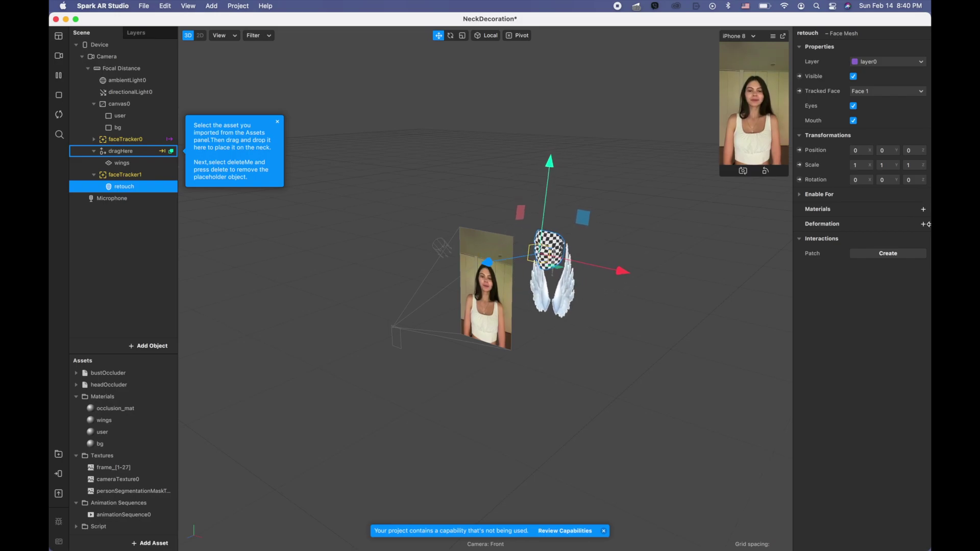
{"action": "left_click", "coordinate": [923, 209]}
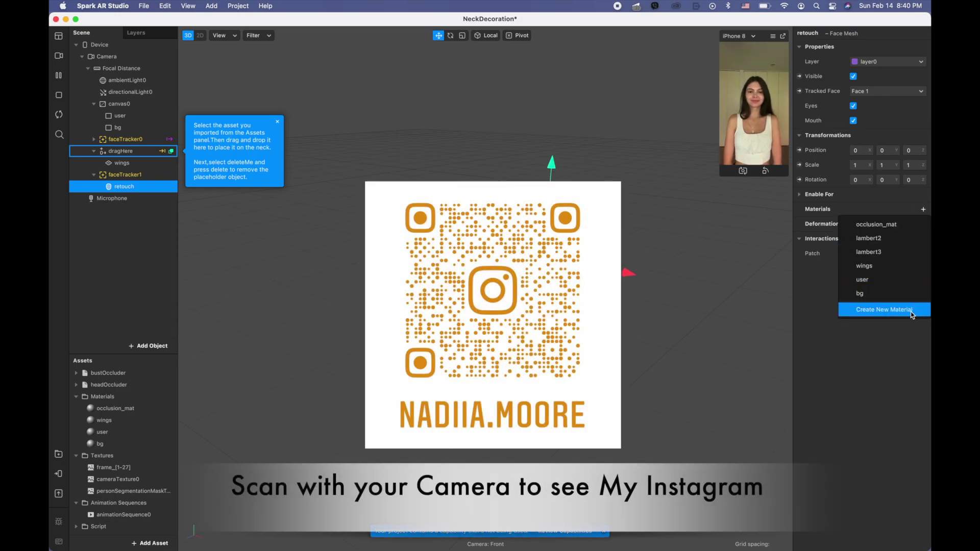
{"action": "left_click", "coordinate": [911, 310]}
{"action": "double_click", "coordinate": [153, 455]}
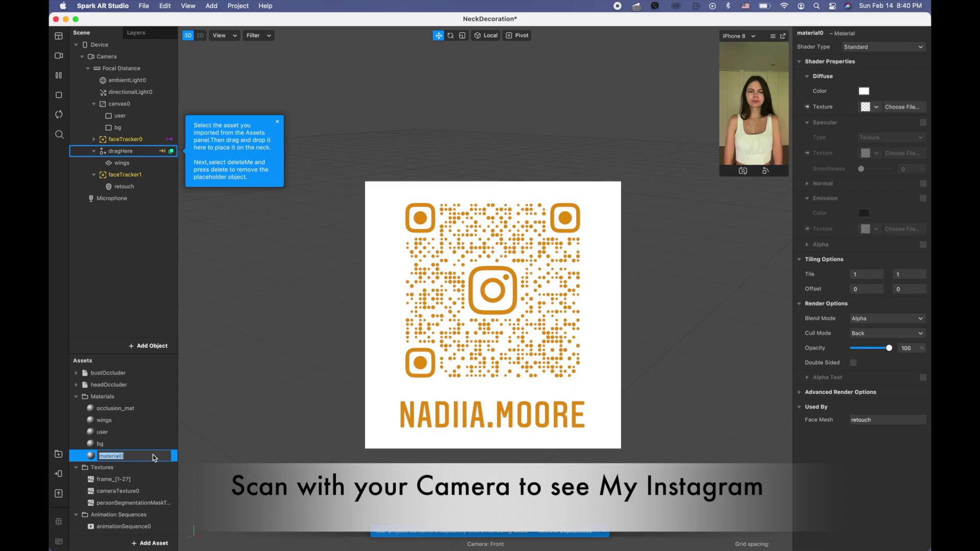
{"action": "type", "text": "retouc"}
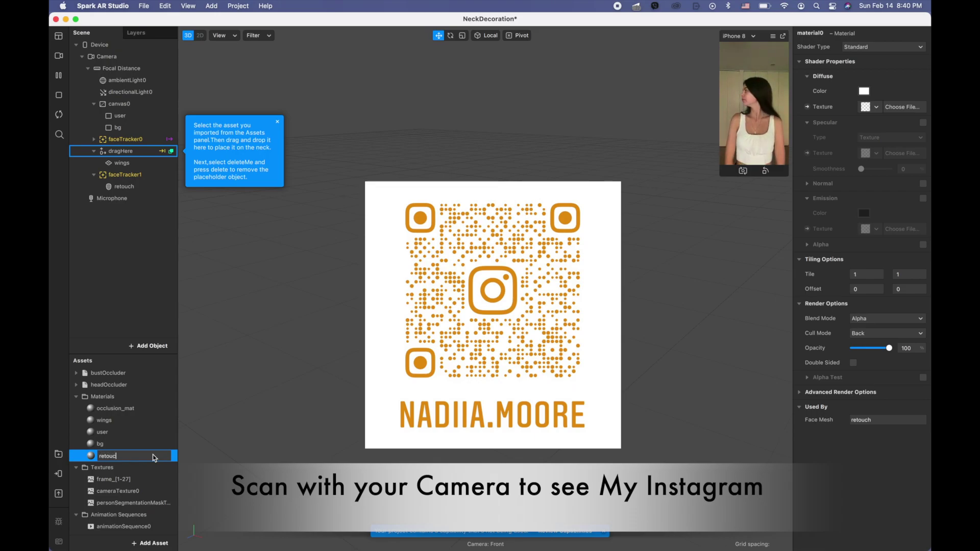
{"action": "key", "text": "Return"}
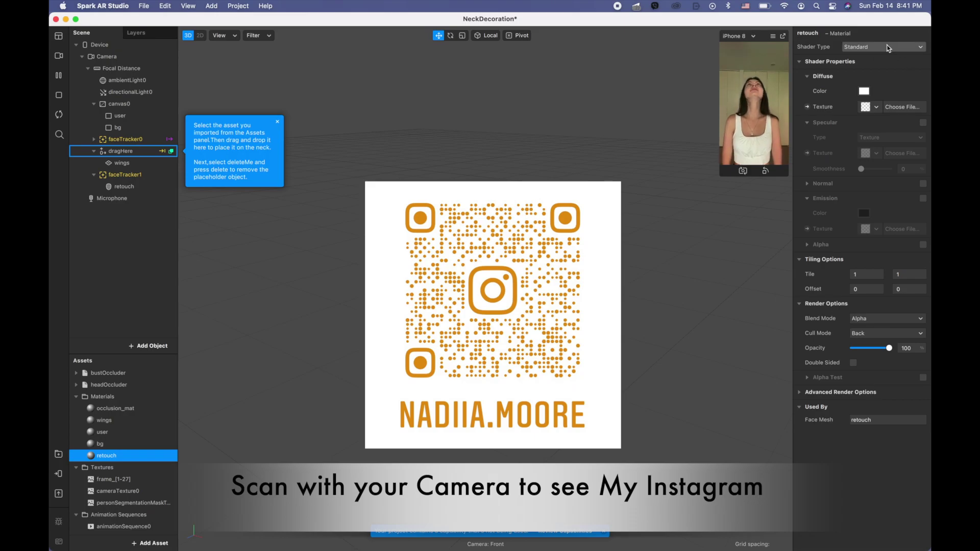
{"action": "left_click", "coordinate": [892, 46]}
{"action": "left_click", "coordinate": [890, 104]}
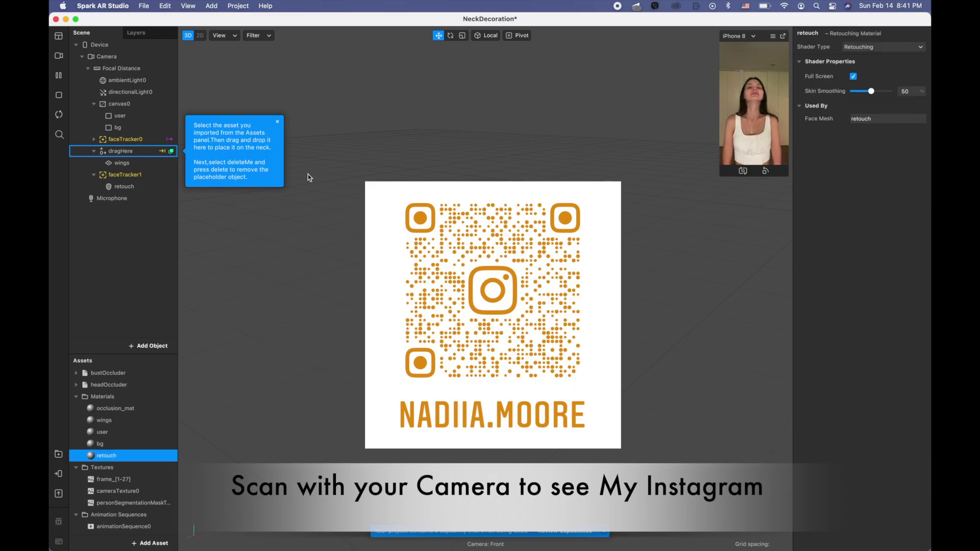
- Switch the simulated camera feed to the last preview video, the close-up of the woman's face
{"action": "left_click", "coordinate": [136, 178]}
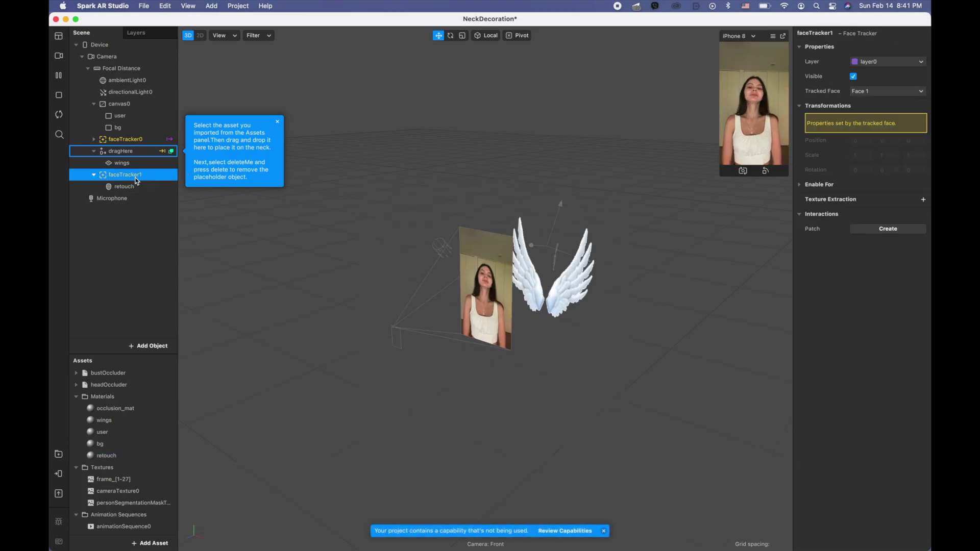
{"action": "right_click", "coordinate": [136, 179]}
{"action": "left_click", "coordinate": [58, 55]}
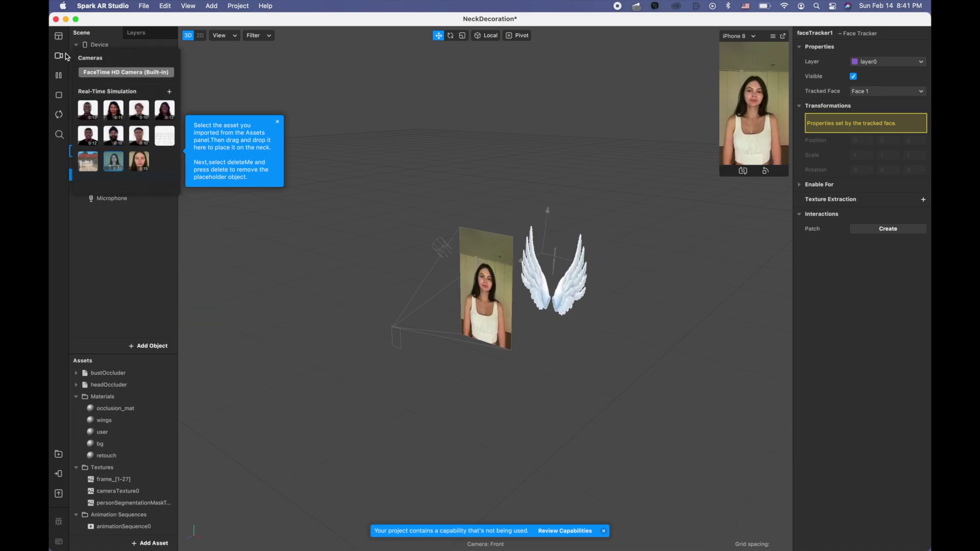
{"action": "left_click", "coordinate": [138, 161]}
{"action": "left_click", "coordinate": [245, 203]}
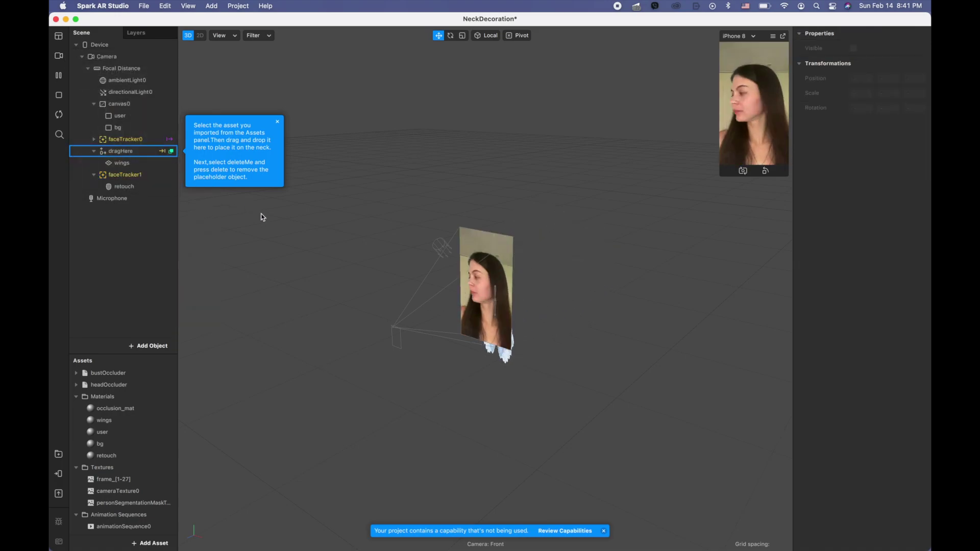
- Add a second face mesh under faceTracker1 and rename it face show
{"action": "right_click", "coordinate": [128, 181]}
{"action": "mouse_move", "coordinate": [179, 192]}
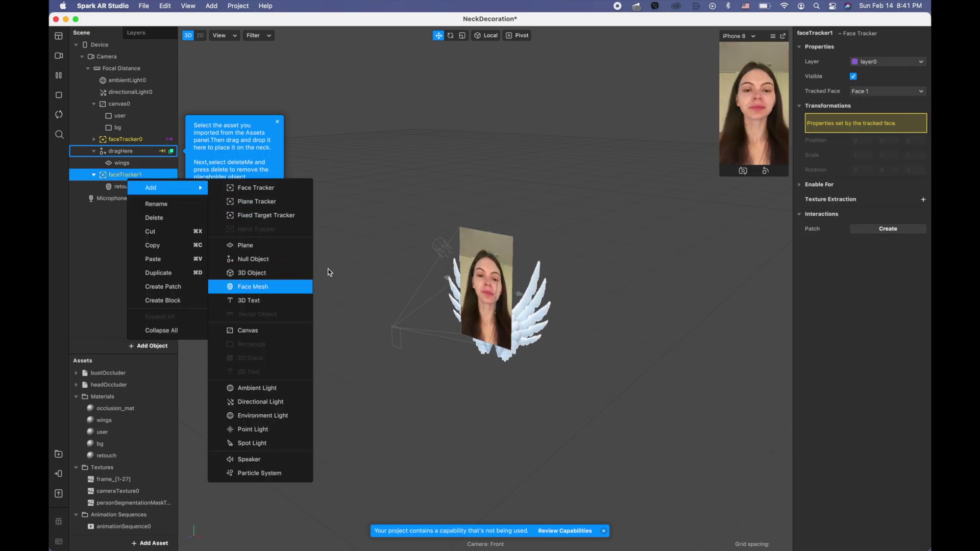
{"action": "left_click", "coordinate": [273, 288]}
{"action": "double_click", "coordinate": [130, 199]}
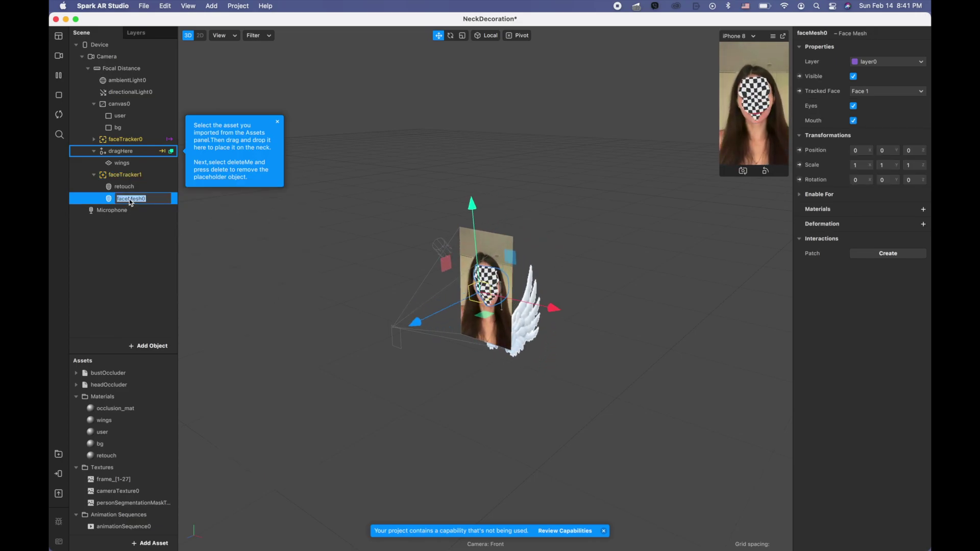
{"action": "type", "text": "face sh"}
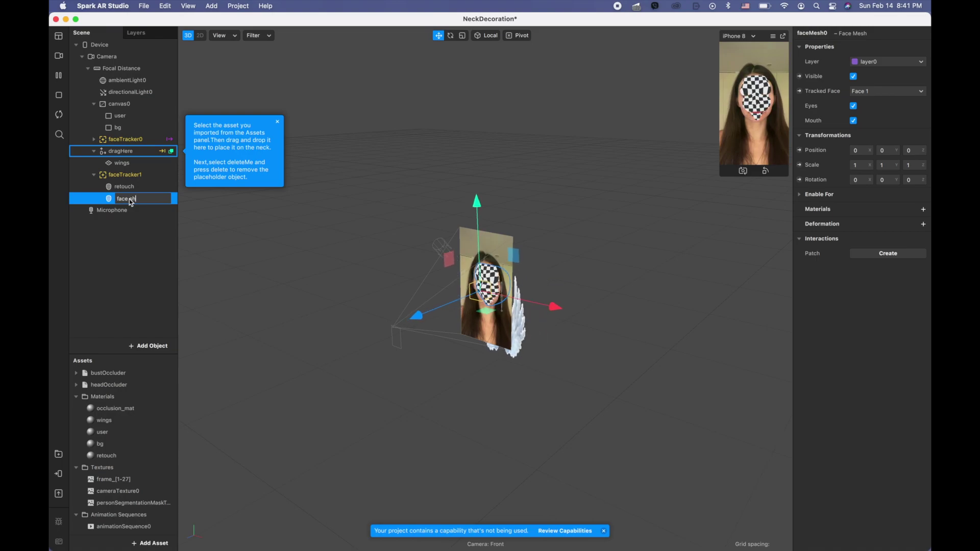
{"action": "type", "text": "ow"}
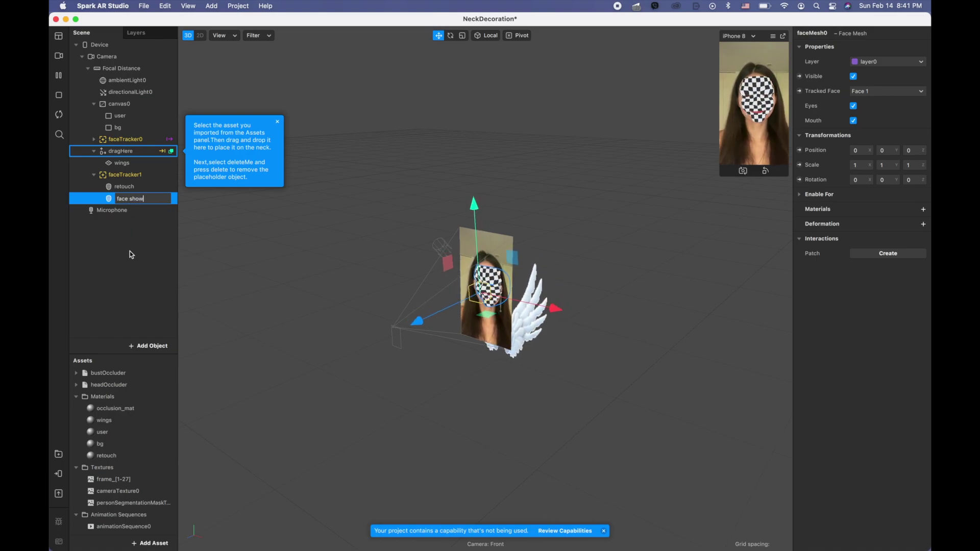
{"action": "left_click", "coordinate": [130, 251]}
- Turn off Eyes and Mouth on the face show mesh and give it a new material named face show
{"action": "left_click", "coordinate": [152, 200]}
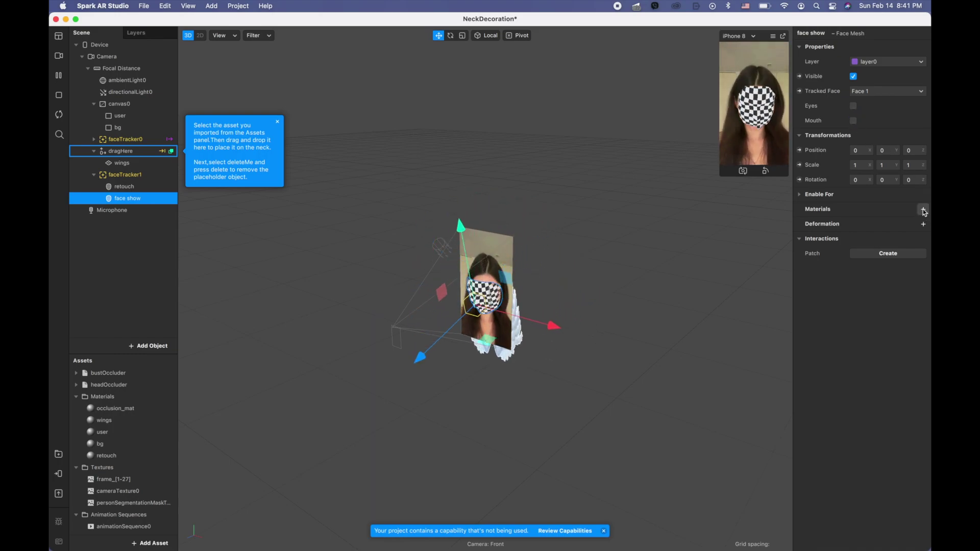
{"action": "left_click", "coordinate": [923, 209]}
{"action": "left_click", "coordinate": [903, 315]}
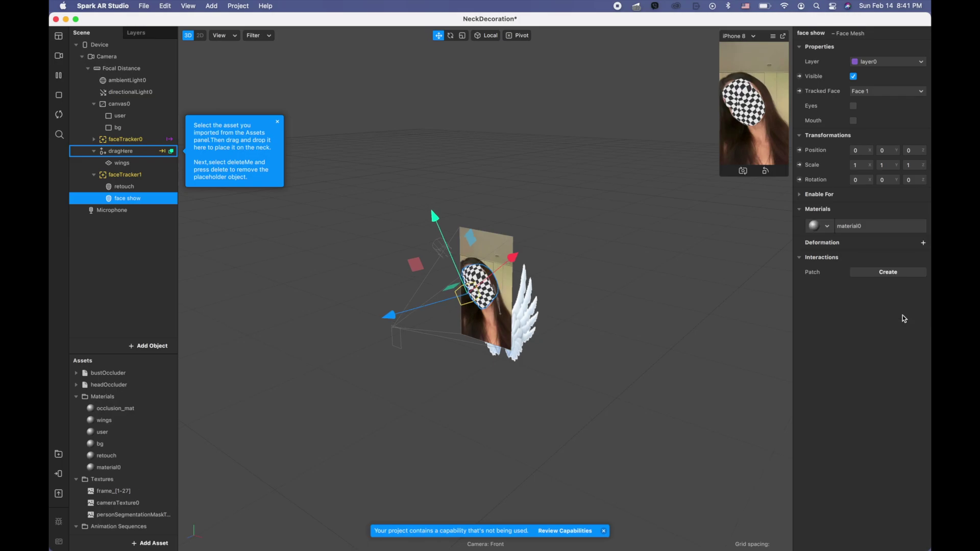
{"action": "double_click", "coordinate": [112, 469]}
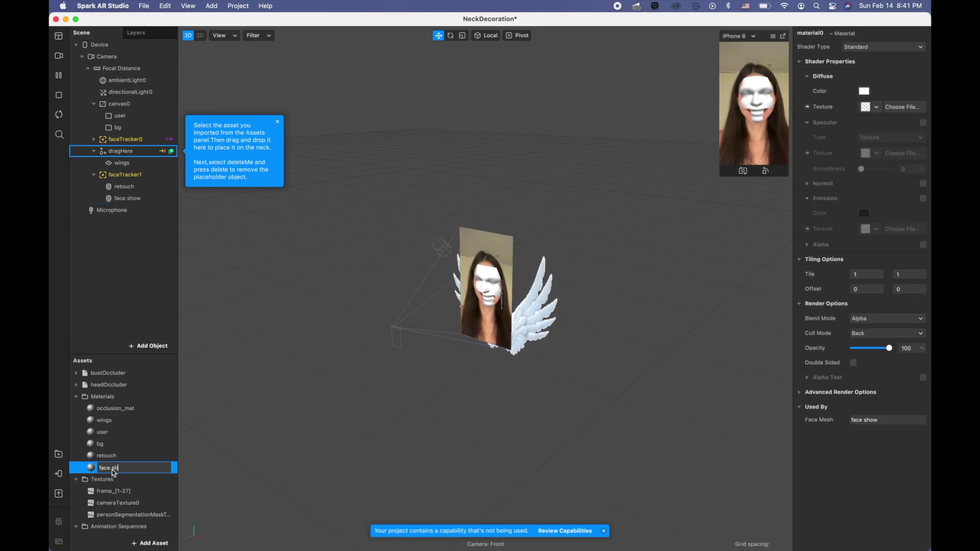
{"action": "left_click", "coordinate": [156, 430]}
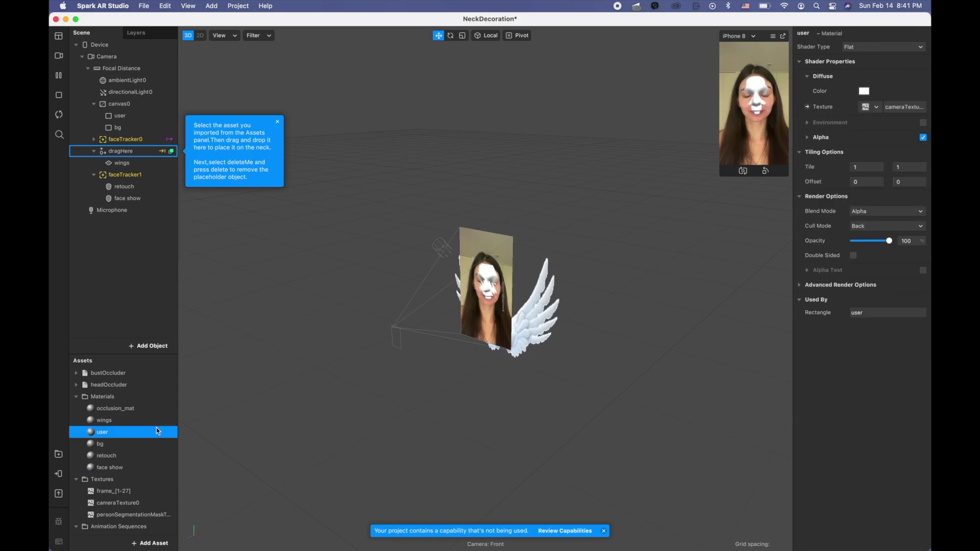
- Set the face show material's shader type to Flat
{"action": "left_click", "coordinate": [137, 466]}
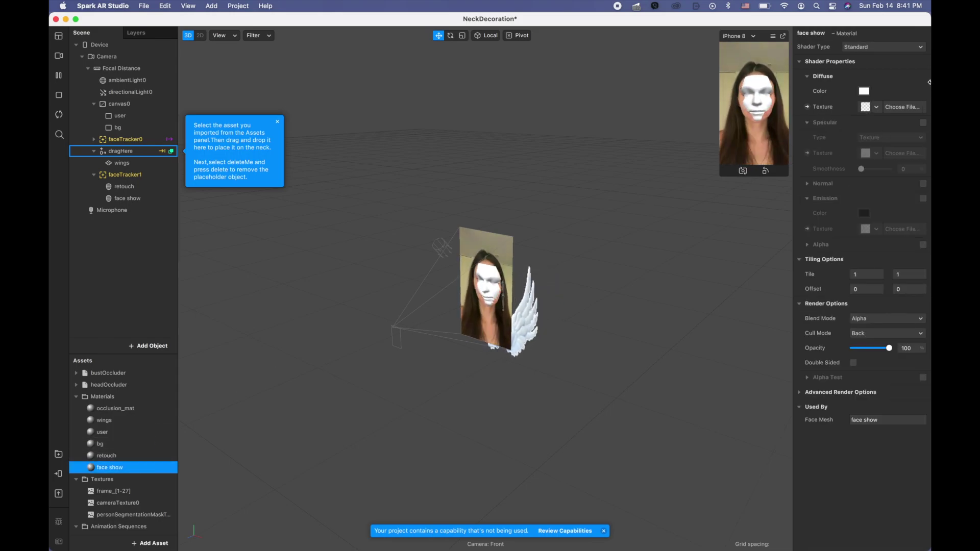
{"action": "left_click", "coordinate": [869, 47]}
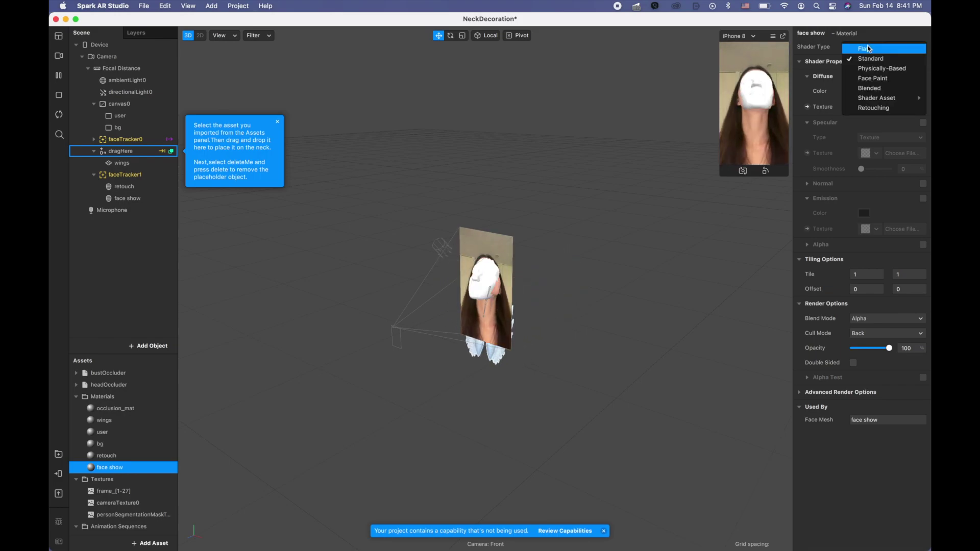
{"action": "left_click", "coordinate": [868, 48]}
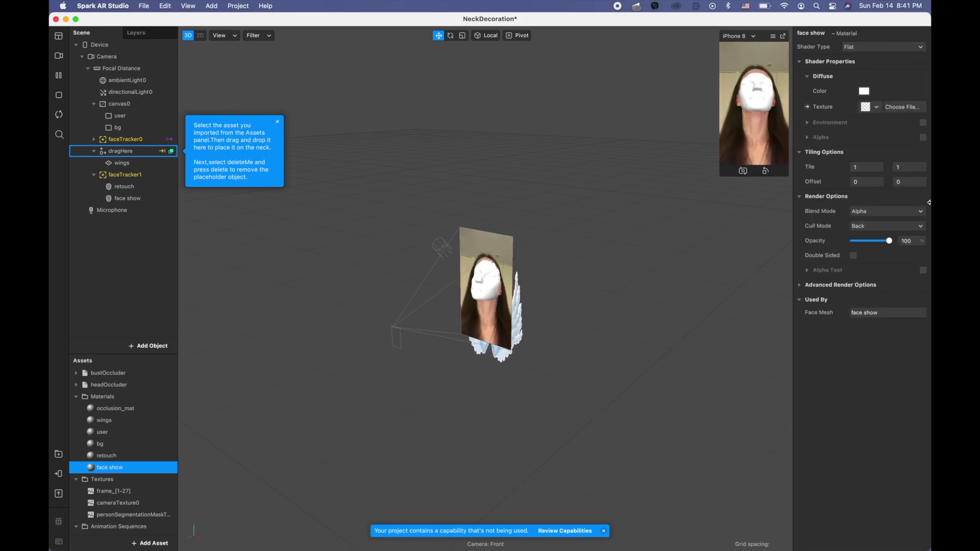
- Enable Alpha on the face show material and load faceMeshMask.png from Angel wings assets as its alpha texture
{"action": "left_click", "coordinate": [922, 137]}
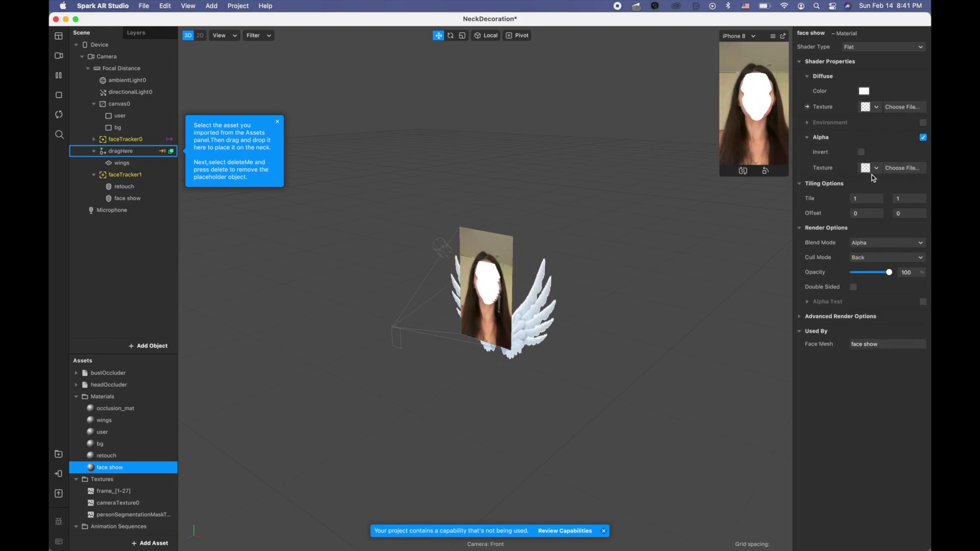
{"action": "left_click", "coordinate": [872, 173]}
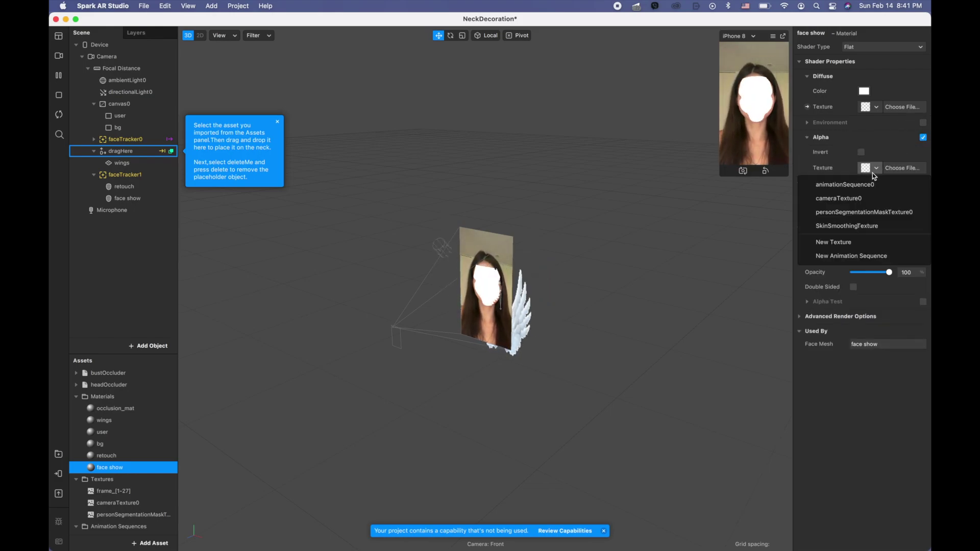
{"action": "left_click", "coordinate": [850, 245]}
{"action": "left_click", "coordinate": [509, 114]}
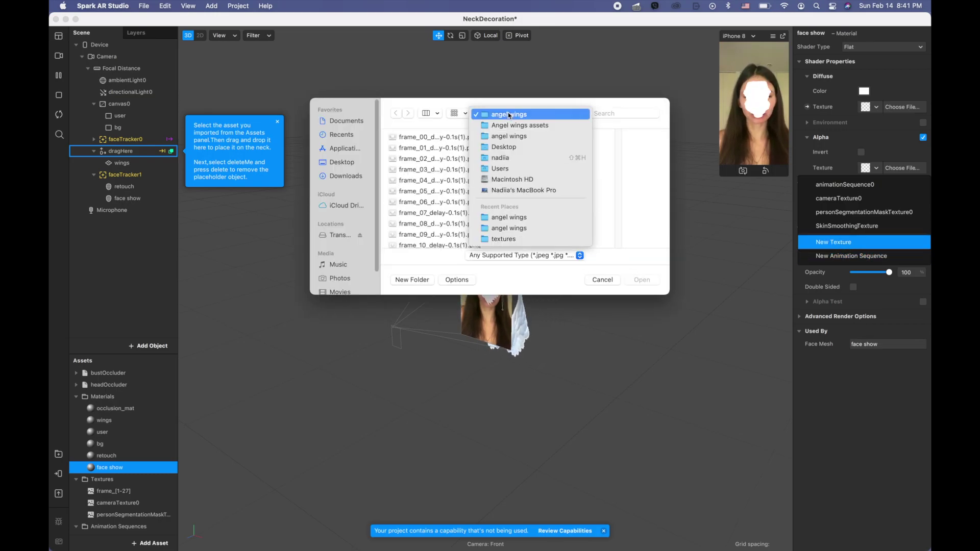
{"action": "left_click", "coordinate": [509, 125]}
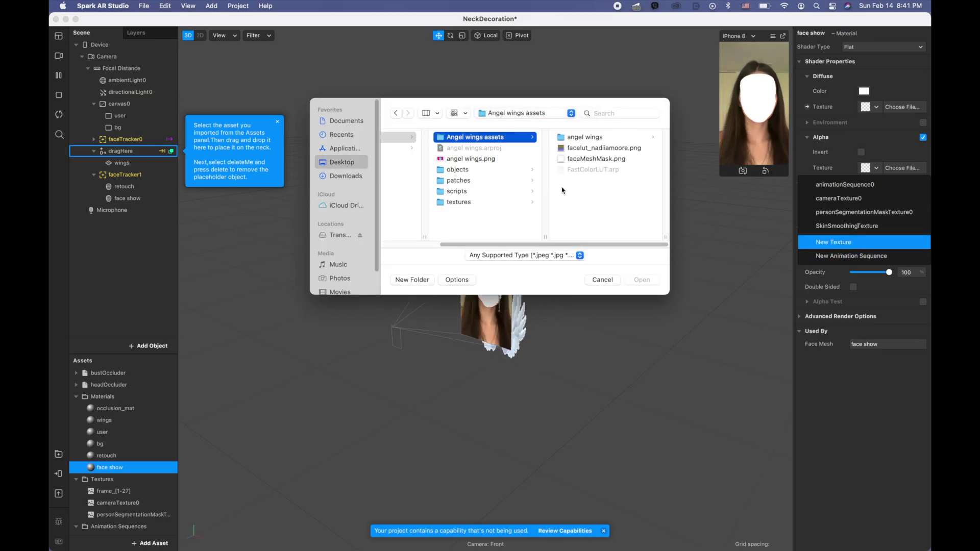
{"action": "left_click", "coordinate": [603, 160]}
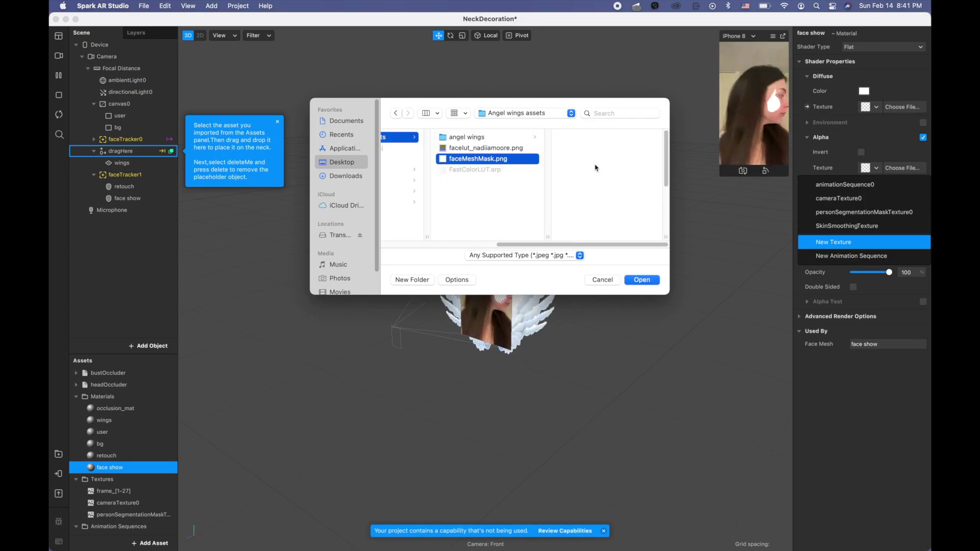
{"action": "left_click", "coordinate": [641, 281]}
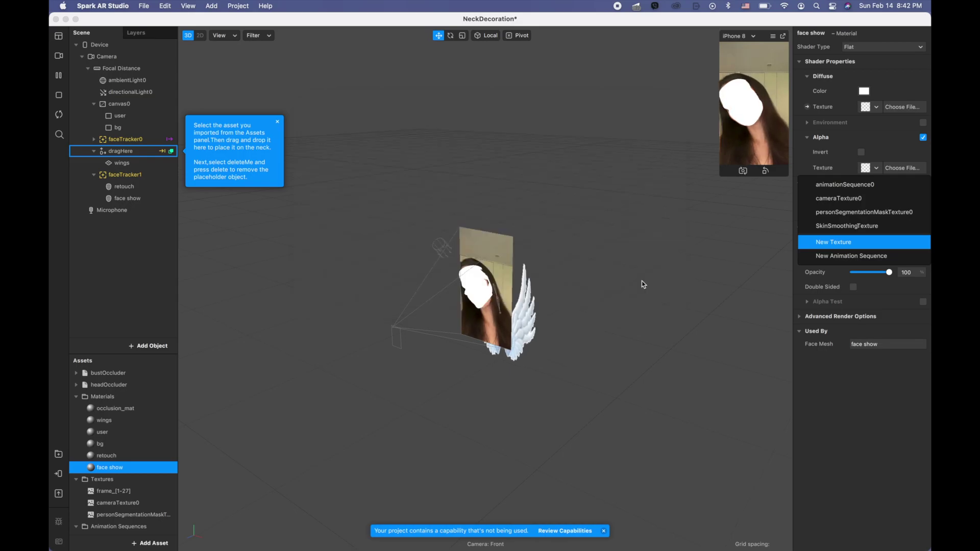
- Disable Use Depth Test and Write to Depth in the face show material's advanced render options
{"action": "left_click", "coordinate": [799, 318]}
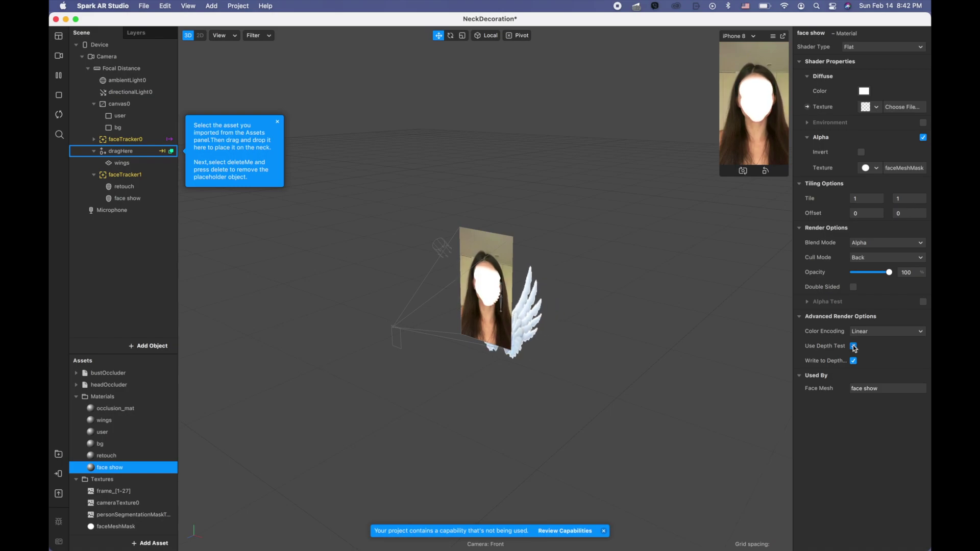
{"action": "left_click", "coordinate": [853, 361]}
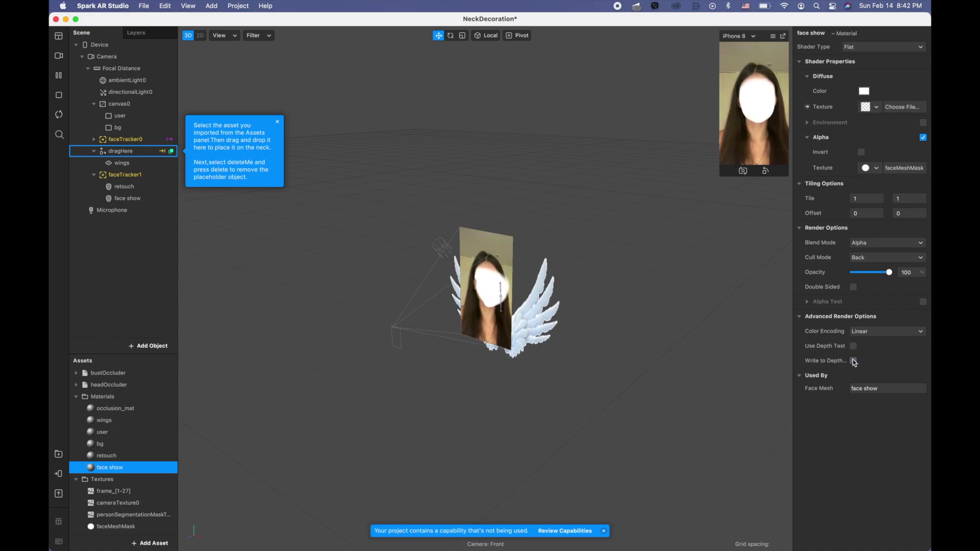
- Extract a texture from faceTracker1 and assign faceTracker1 Texture as the face show material's diffuse texture
{"action": "left_click", "coordinate": [124, 175]}
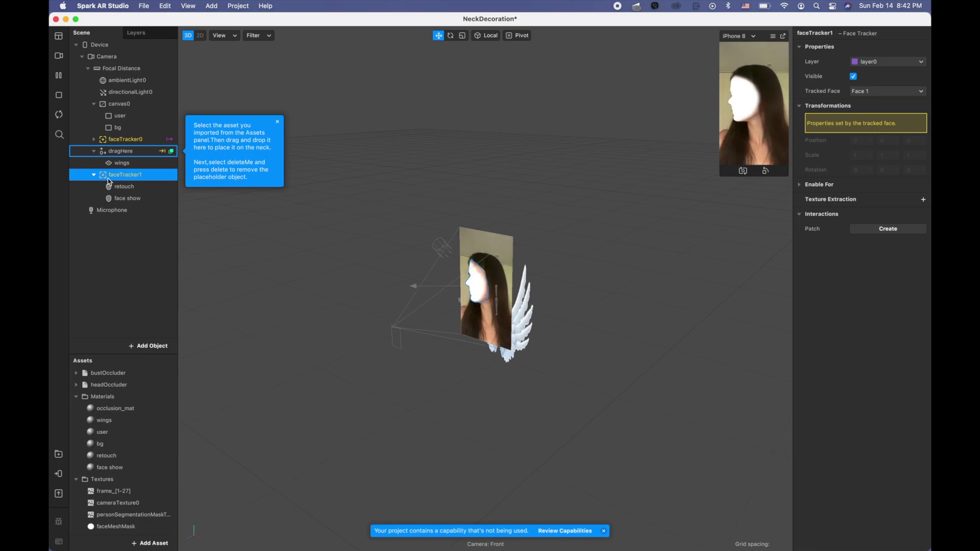
{"action": "left_click", "coordinate": [923, 200]}
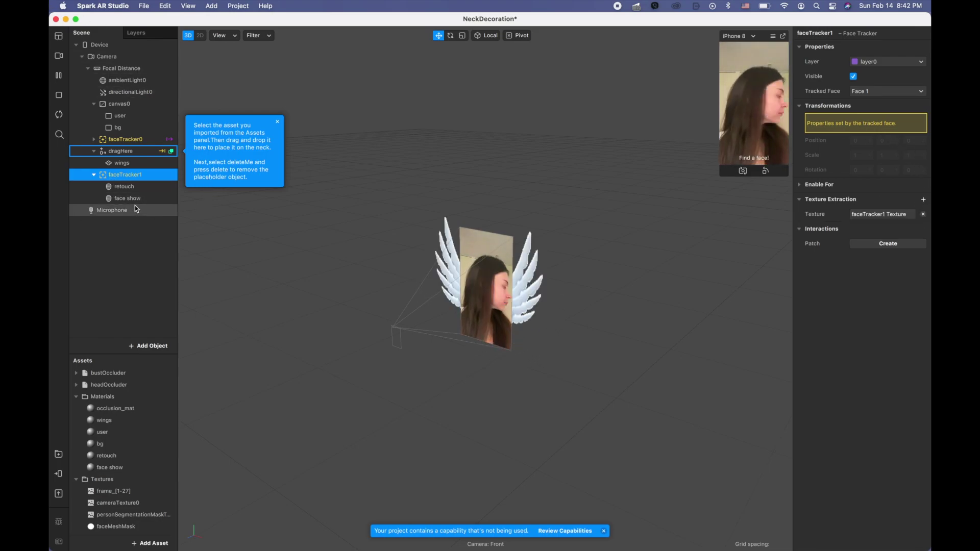
{"action": "double_click", "coordinate": [127, 468]}
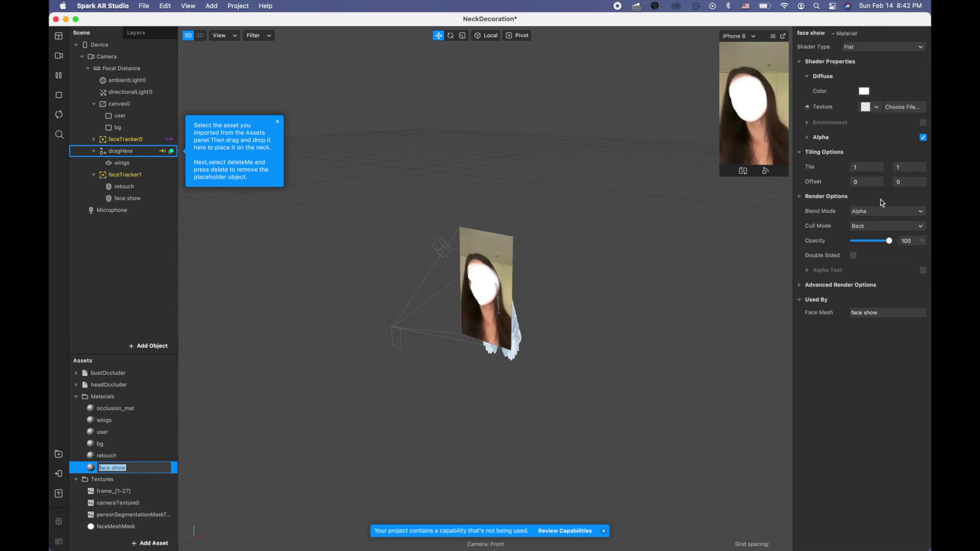
{"action": "left_click", "coordinate": [877, 106]}
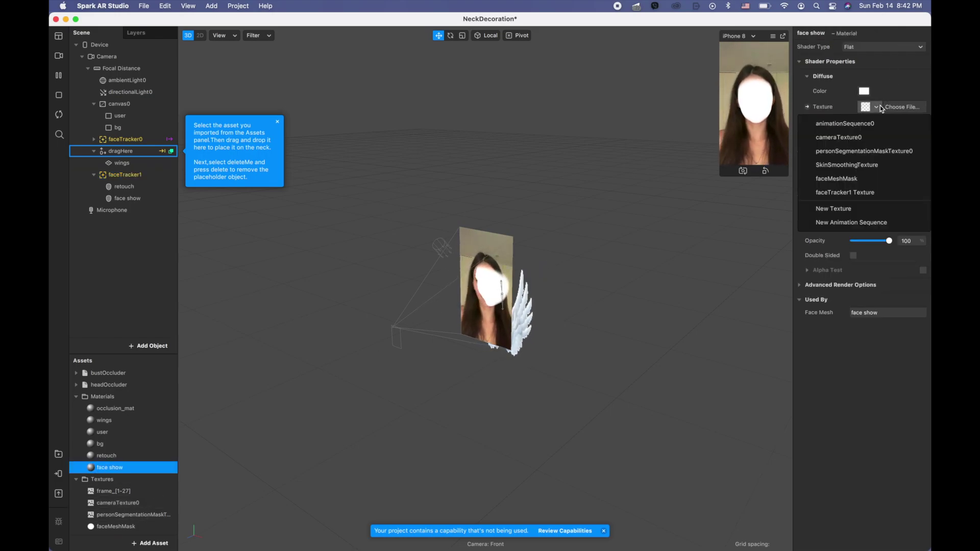
{"action": "left_click", "coordinate": [875, 192]}
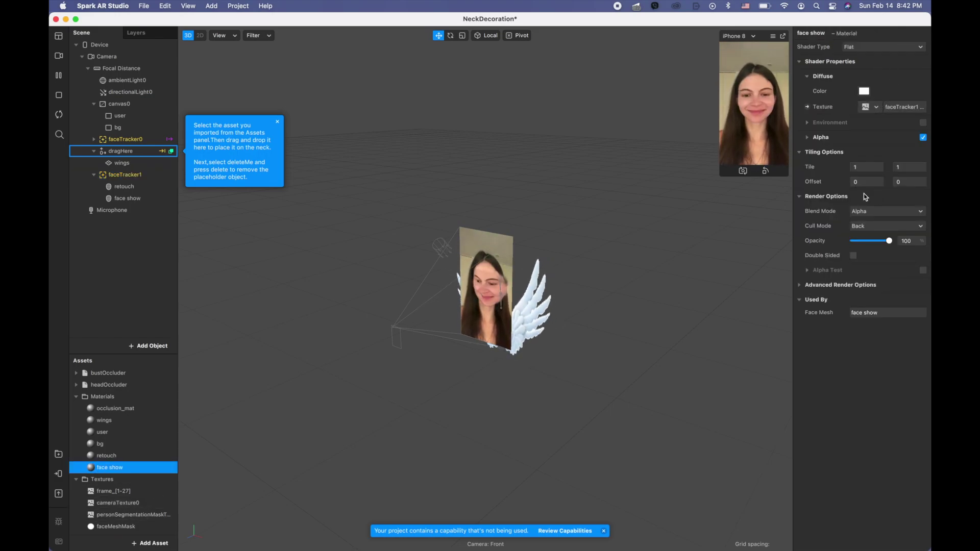
- Enlarge the simulator preview to inspect the face, then reduce it to a medium size
{"action": "left_click_drag", "start_coordinate": [719, 176], "coordinate": [593, 356]}
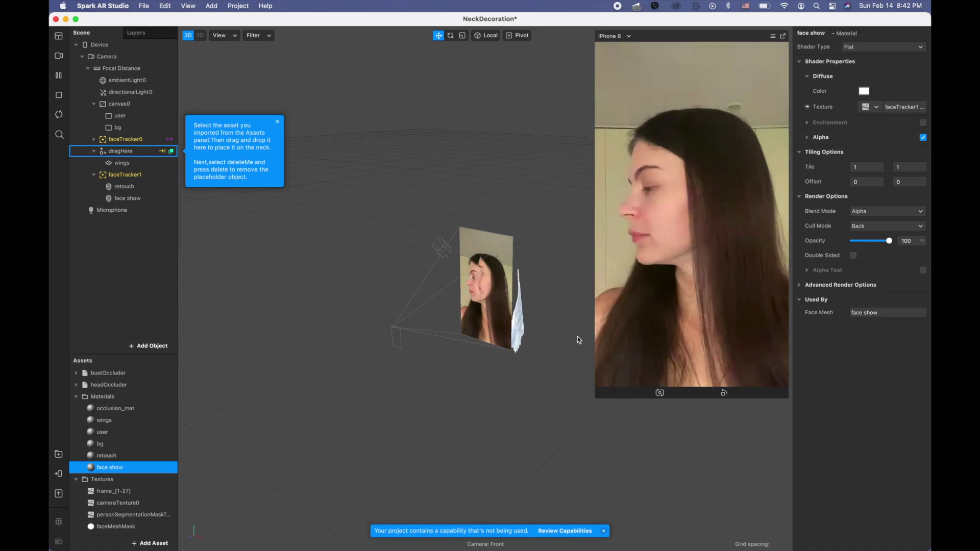
{"action": "left_click_drag", "start_coordinate": [604, 399], "coordinate": [688, 233]}
- Open the Angel wings assets folder inside the desktop's angel wings folder and shrink the project window so both fit on screen
{"action": "left_click_drag", "start_coordinate": [358, 18], "coordinate": [204, 19]}
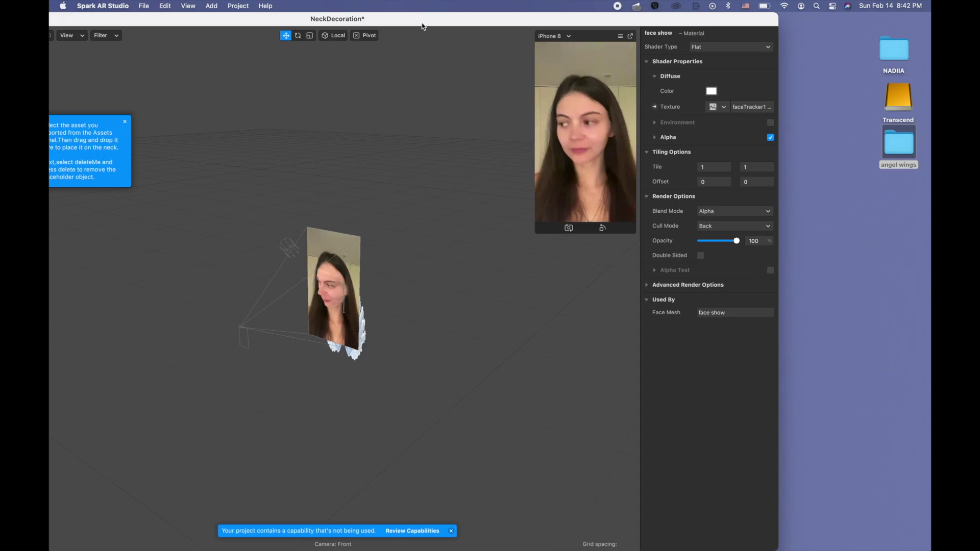
{"action": "left_click", "coordinate": [911, 150]}
{"action": "double_click", "coordinate": [911, 149]}
{"action": "left_click", "coordinate": [569, 248]}
{"action": "double_click", "coordinate": [569, 248]}
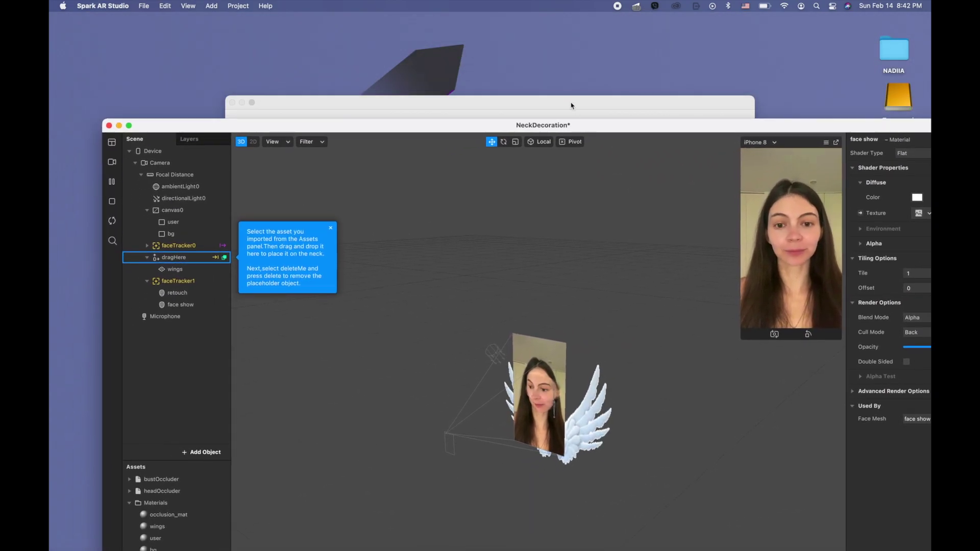
{"action": "left_click", "coordinate": [571, 106]}
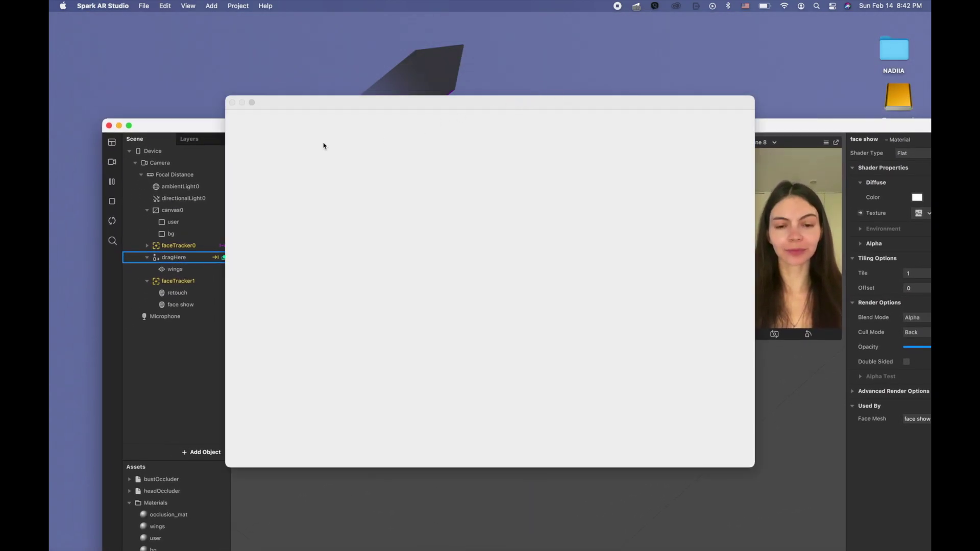
{"action": "left_click_drag", "start_coordinate": [153, 119], "coordinate": [136, 194]}
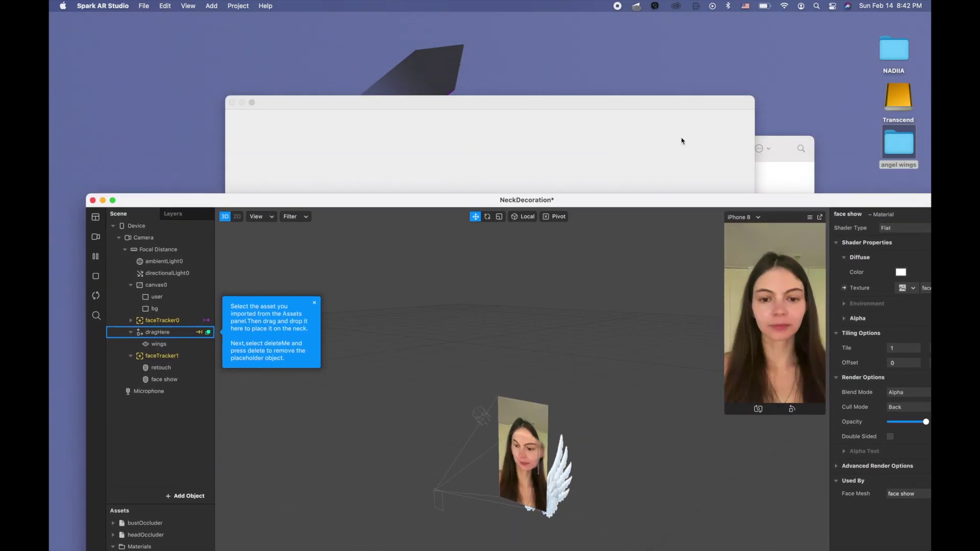
{"action": "left_click", "coordinate": [759, 167]}
{"action": "left_click_drag", "start_coordinate": [886, 200], "coordinate": [714, 19]}
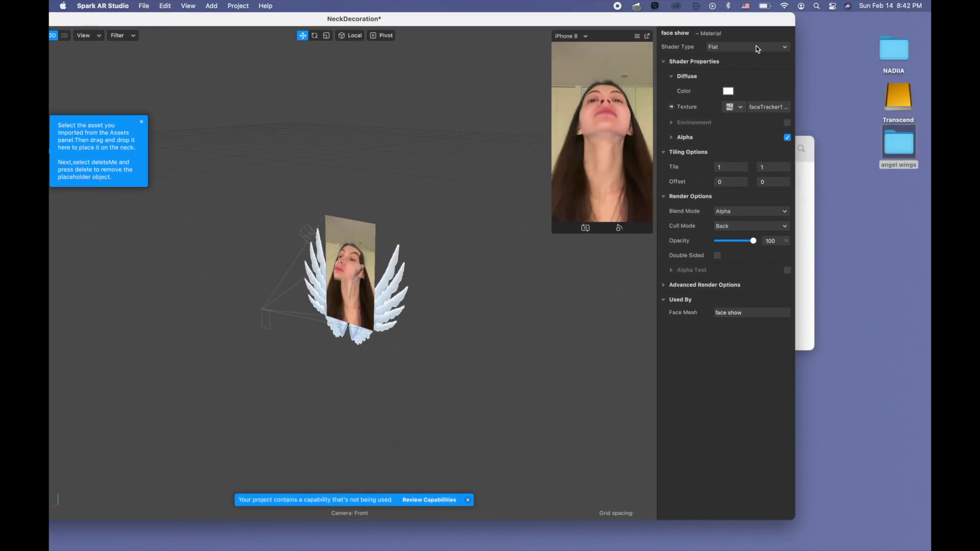
{"action": "left_click_drag", "start_coordinate": [791, 13], "coordinate": [725, 53]}
- Import the facelut PNG image and FastColorLUT.arp from the Angel wings assets folder into the project's assets
{"action": "left_click", "coordinate": [797, 224]}
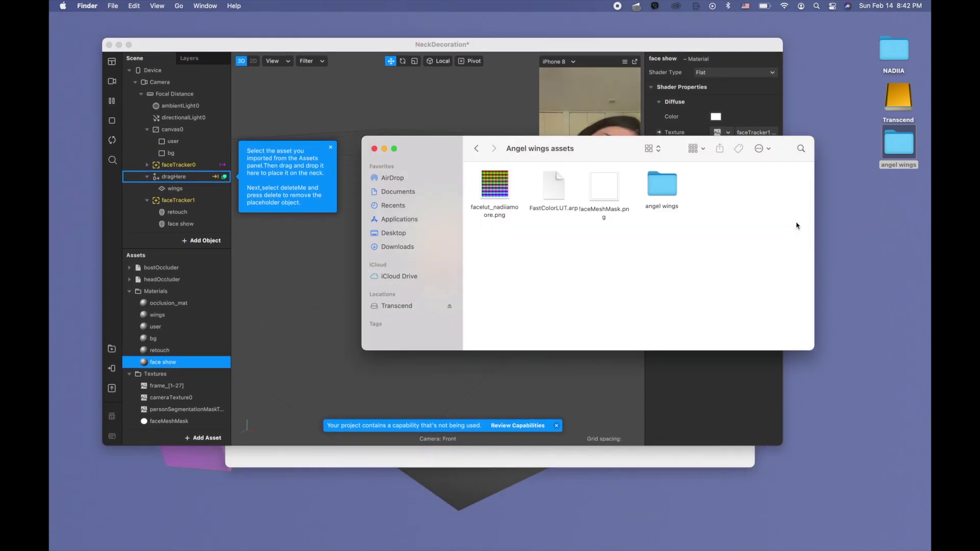
{"action": "left_click_drag", "start_coordinate": [479, 189], "coordinate": [190, 401]}
{"action": "left_click_drag", "start_coordinate": [553, 187], "coordinate": [171, 388]}
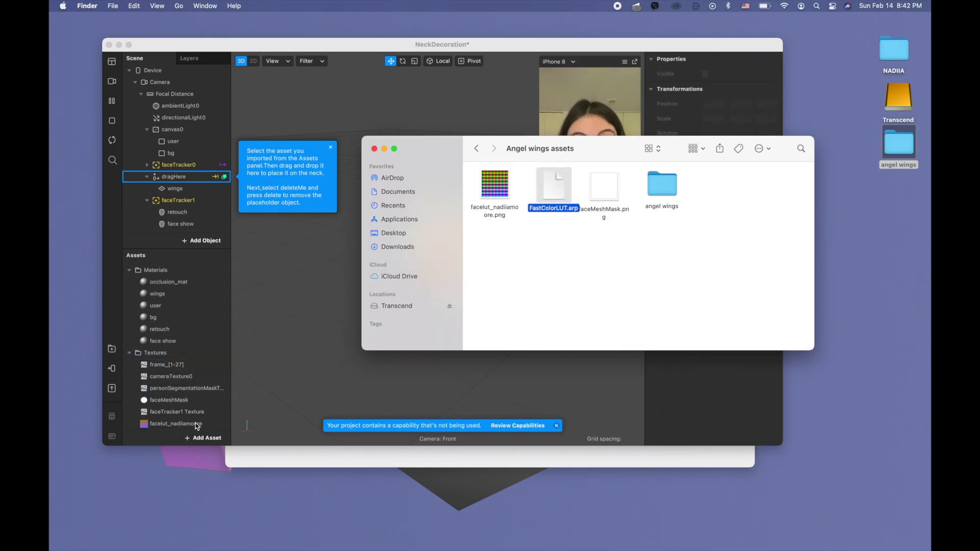
- Expand the project window back to full size and enable No compression for the facelut texture
{"action": "left_click", "coordinate": [176, 424]}
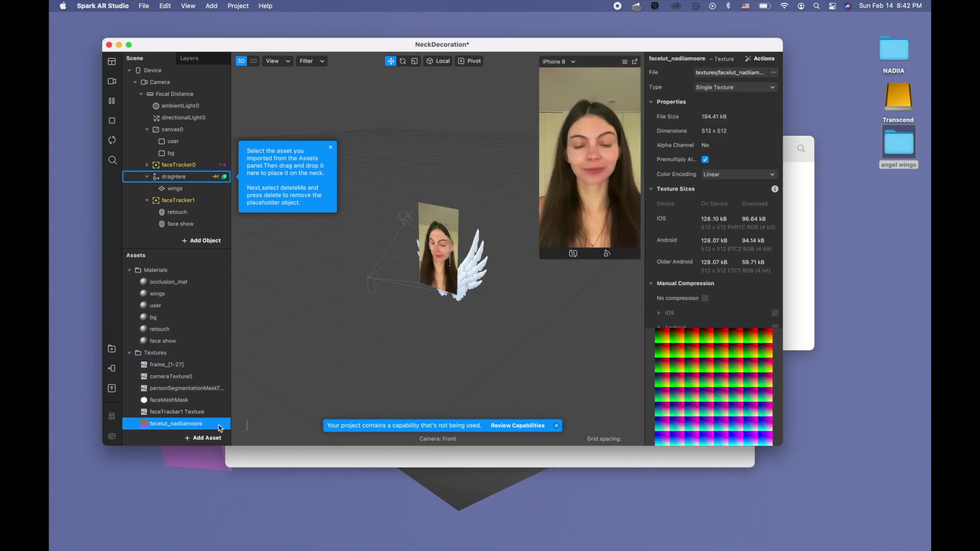
{"action": "left_click", "coordinate": [128, 44]}
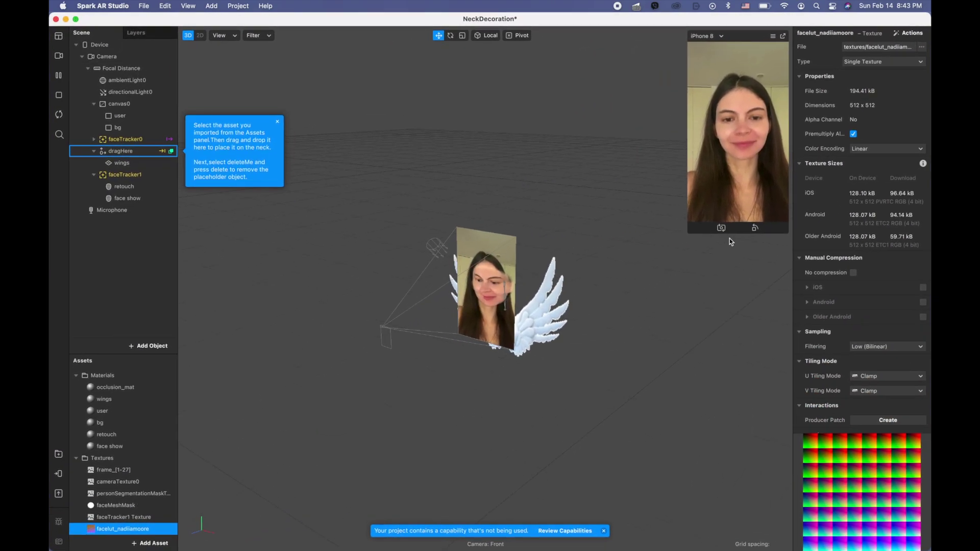
{"action": "left_click", "coordinate": [853, 273]}
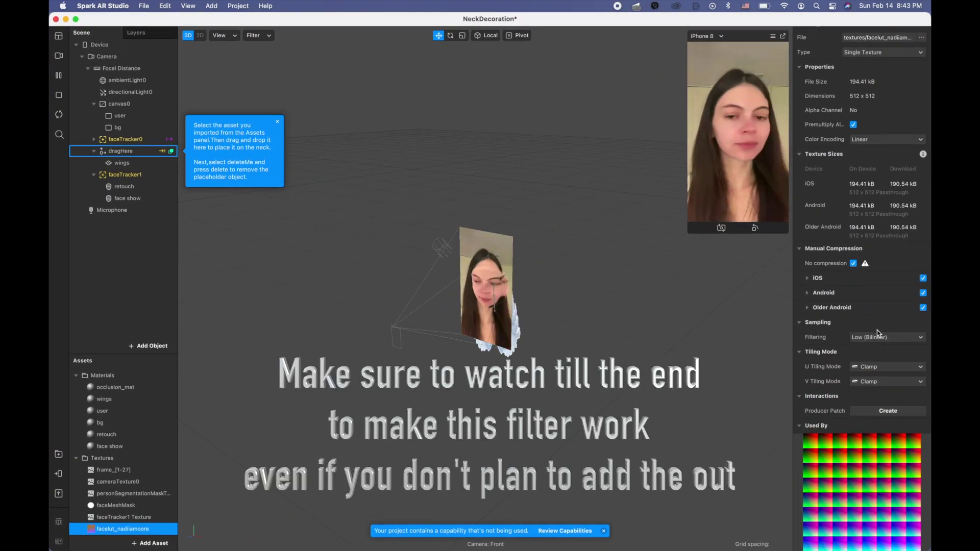
- Set the facelut texture's sampling filtering to None
{"action": "left_click", "coordinate": [891, 338]}
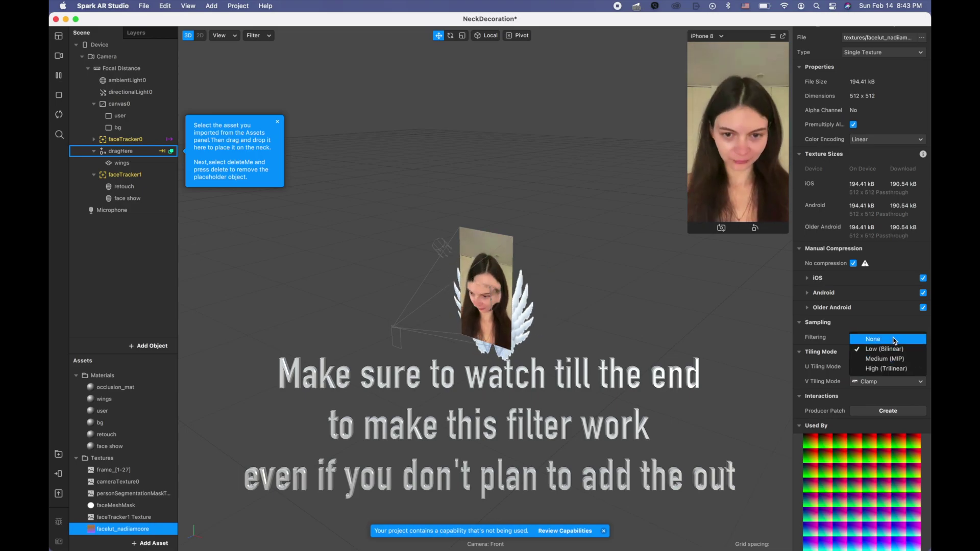
{"action": "left_click", "coordinate": [894, 339]}
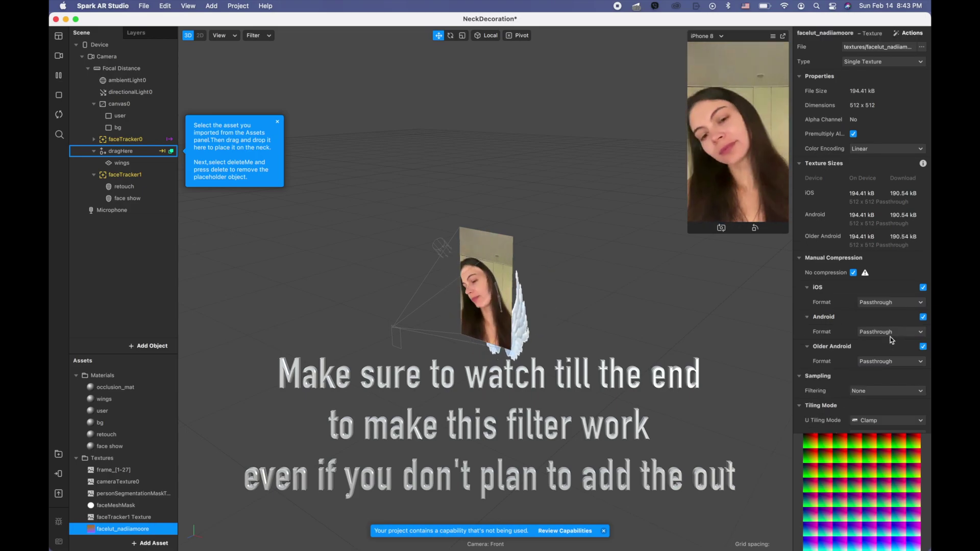
- Show the Patch Editor, enlarge it, and place two FastColorLUT patches one above the other in its empty lower area
{"action": "left_click", "coordinate": [59, 36]}
{"action": "left_click", "coordinate": [103, 38]}
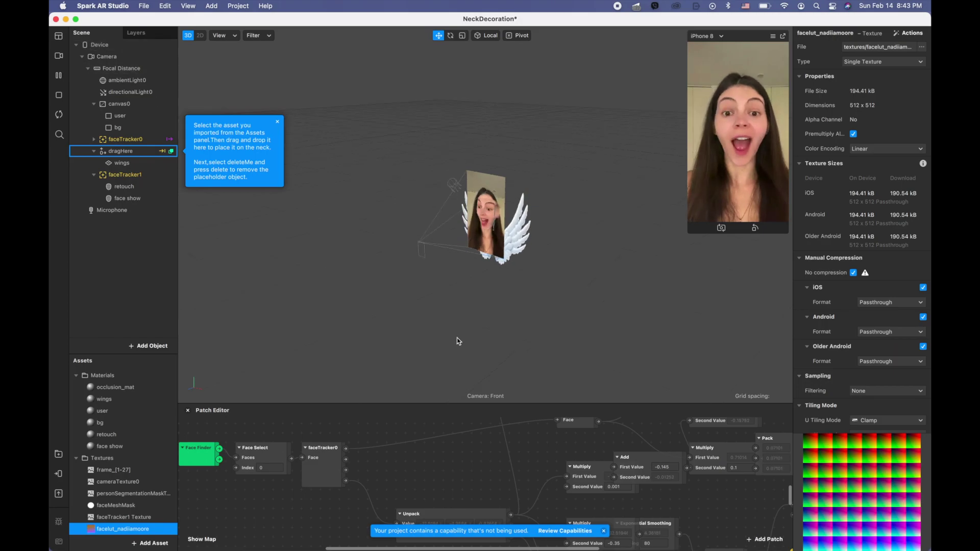
{"action": "left_click", "coordinate": [485, 401]}
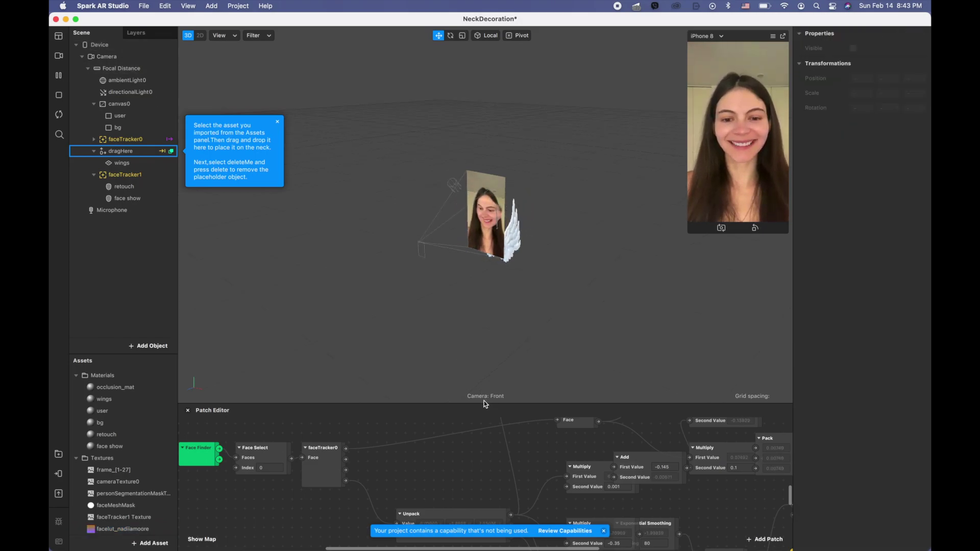
{"action": "left_click_drag", "start_coordinate": [451, 403], "coordinate": [495, 146]}
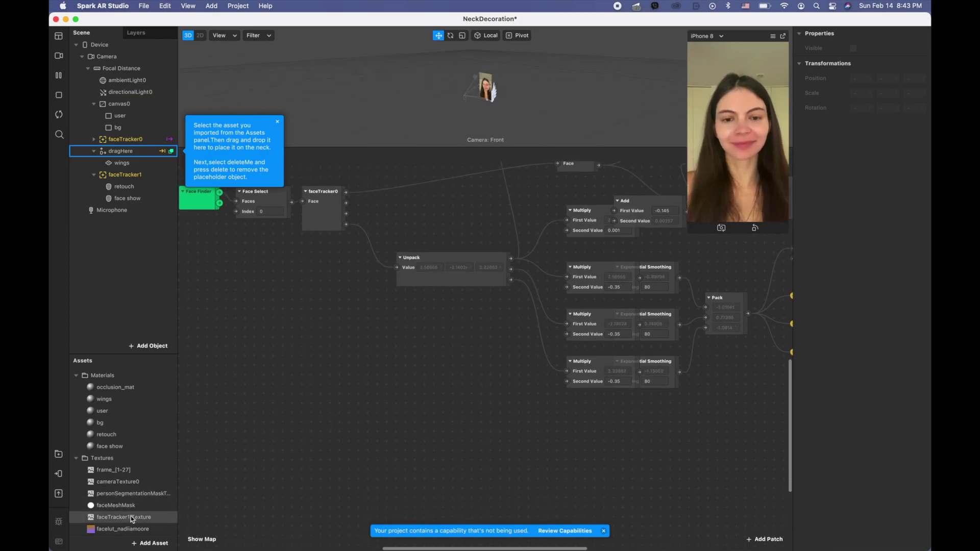
{"action": "scroll", "coordinate": [117, 519], "scroll_direction": "down", "scroll_amount": 5}
{"action": "left_click_drag", "start_coordinate": [101, 529], "coordinate": [410, 402]}
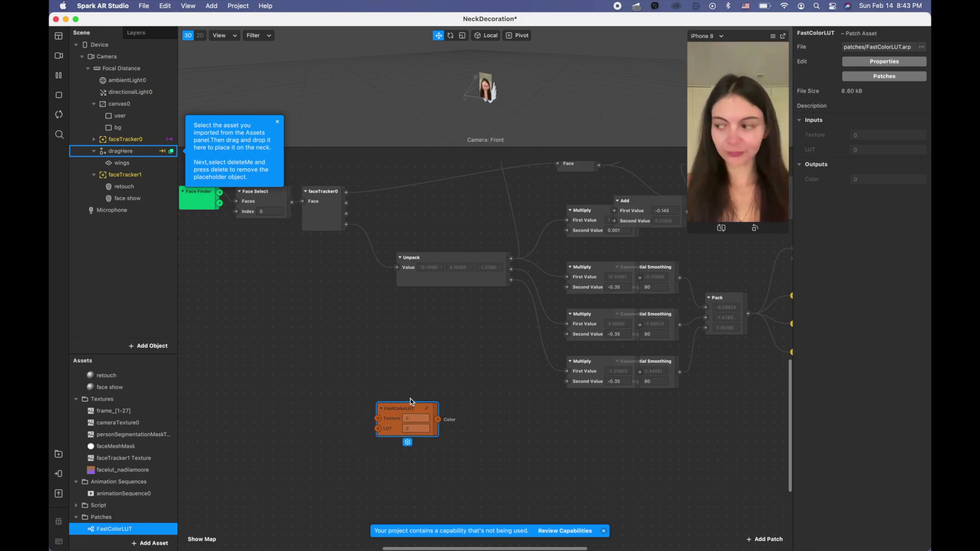
{"action": "key", "text": "super+d"}
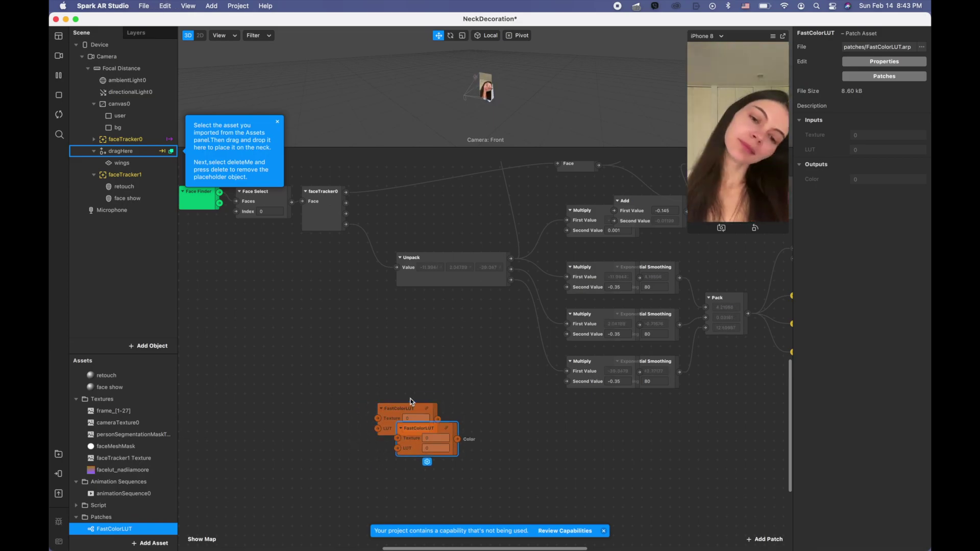
{"action": "left_click_drag", "start_coordinate": [412, 424], "coordinate": [392, 470]}
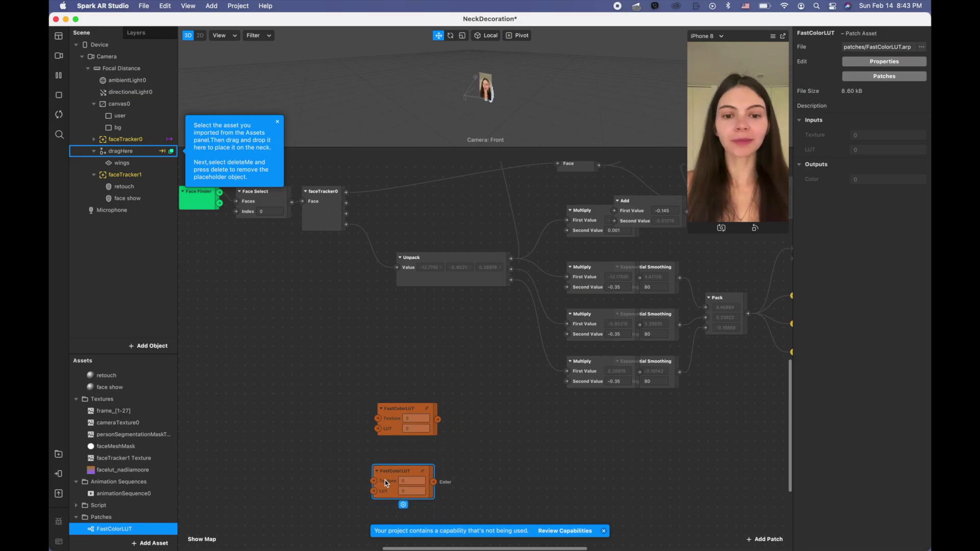
- Add the facelut texture as a patch and connect its RGBA output to the LUT input of both FastColorLUT patches
{"action": "left_click_drag", "start_coordinate": [145, 469], "coordinate": [377, 428]}
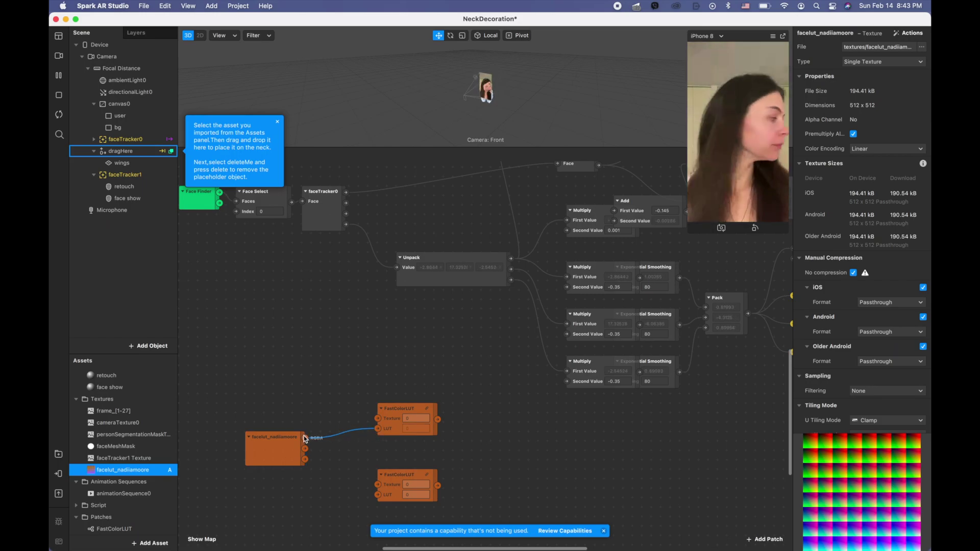
{"action": "left_click_drag", "start_coordinate": [322, 449], "coordinate": [378, 494]}
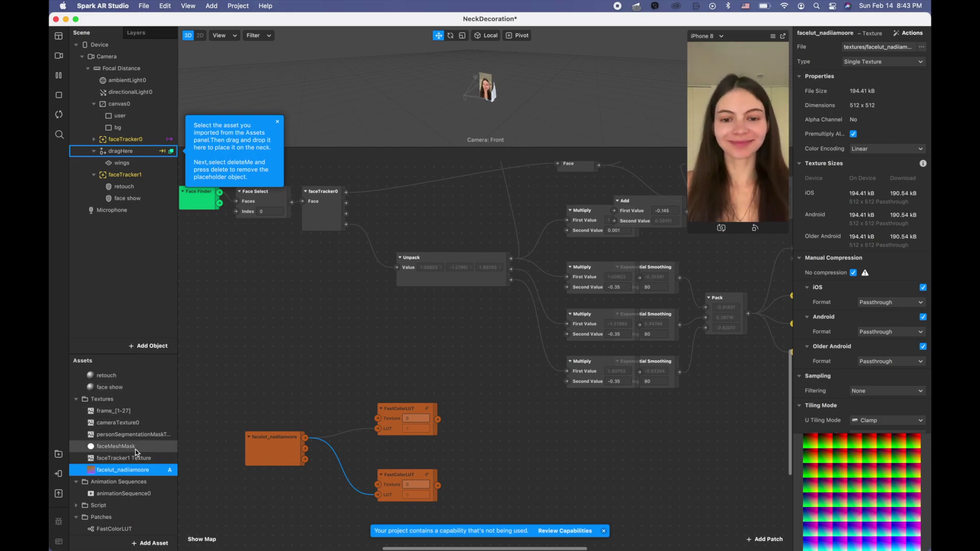
- Add cameraTexture0 and faceTracker1 Texture patches, connecting the camera texture to the upper FastColorLUT's Texture input and the face texture to the lower one's
{"action": "left_click_drag", "start_coordinate": [119, 423], "coordinate": [283, 361]}
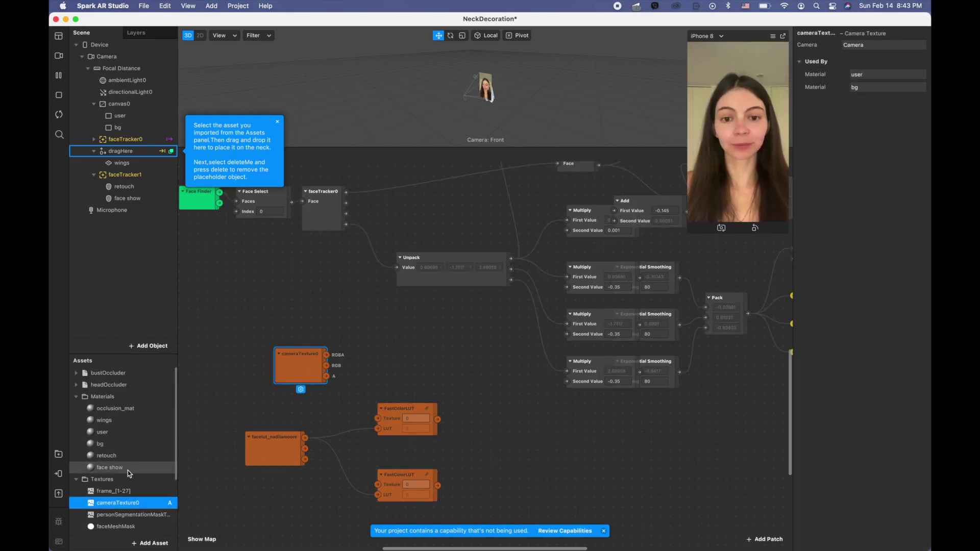
{"action": "scroll", "coordinate": [127, 469], "scroll_direction": "down", "scroll_amount": 1}
{"action": "left_click_drag", "start_coordinate": [129, 524], "coordinate": [275, 487]}
{"action": "left_click_drag", "start_coordinate": [312, 360], "coordinate": [377, 419]}
{"action": "left_click_drag", "start_coordinate": [316, 484], "coordinate": [378, 484]}
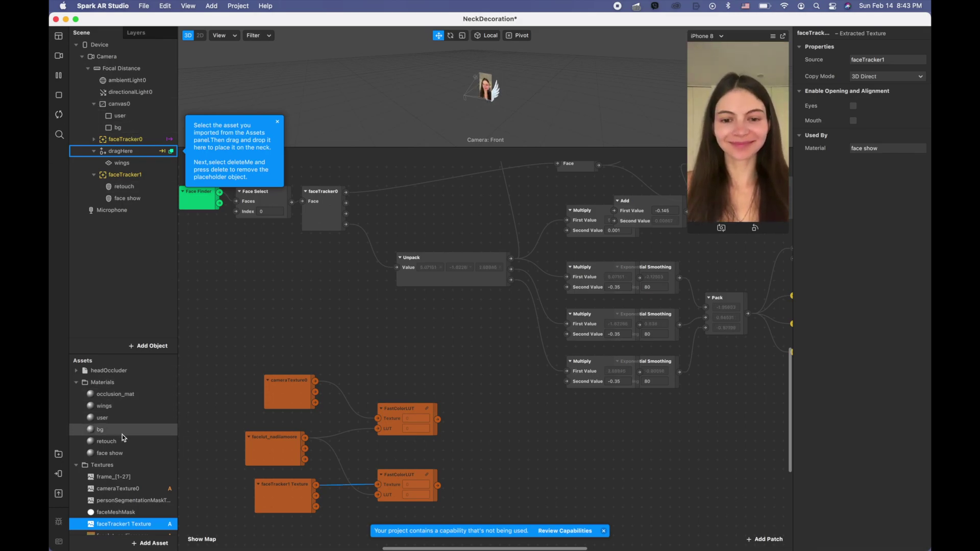
- Create Diffuse Texture patches for the face show and bg materials, connecting the upper FastColorLUT output to bg and the lower one to face show
{"action": "left_click", "coordinate": [122, 454]}
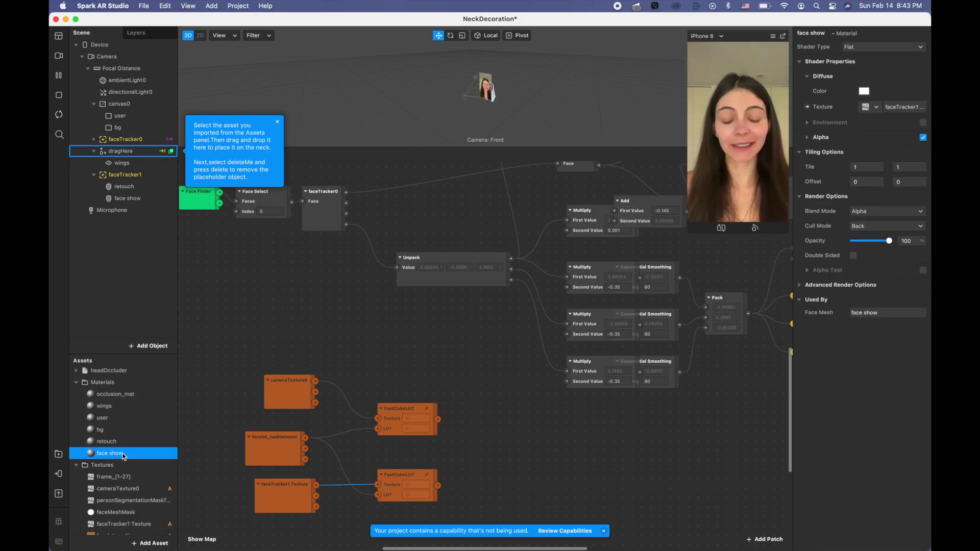
{"action": "left_click", "coordinate": [807, 107]}
{"action": "left_click_drag", "start_coordinate": [512, 373], "coordinate": [546, 488]}
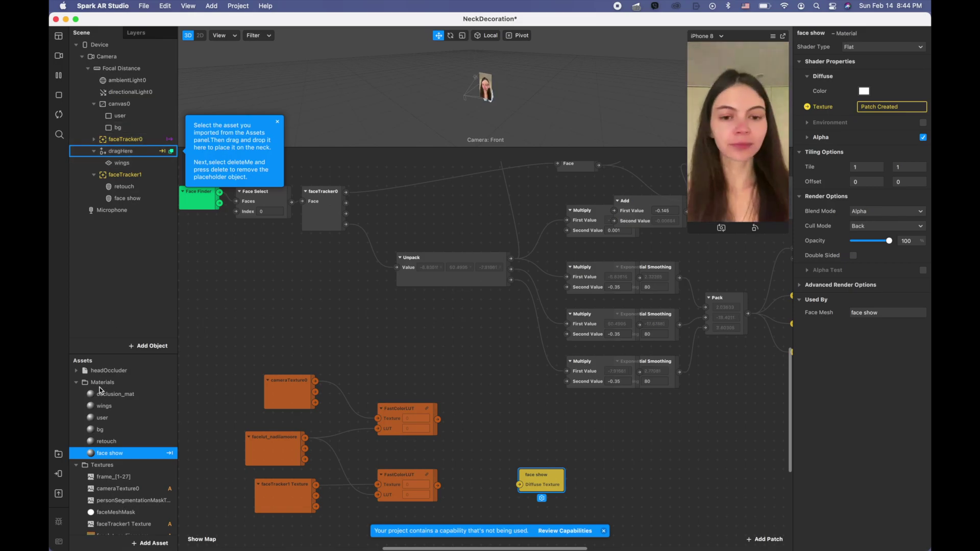
{"action": "left_click", "coordinate": [99, 429]}
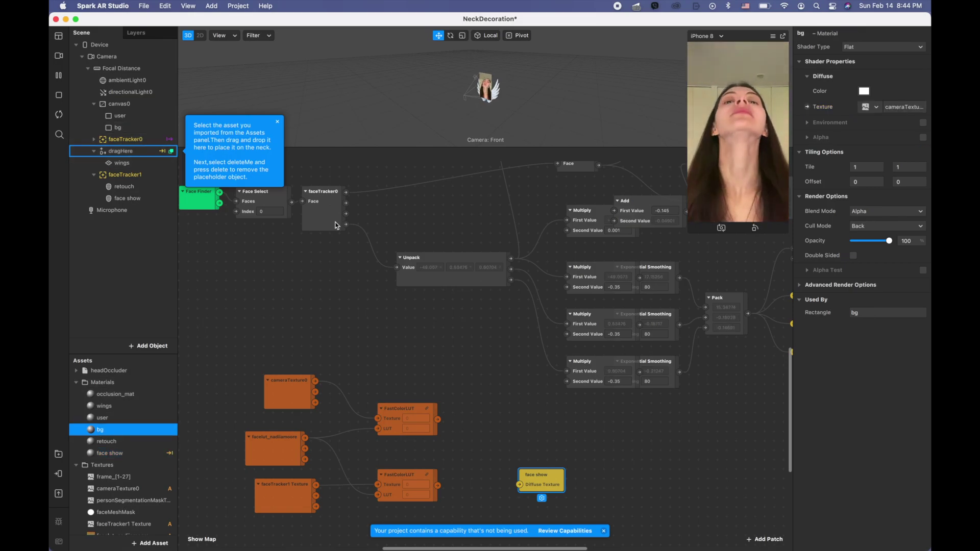
{"action": "left_click", "coordinate": [807, 106]}
{"action": "left_click_drag", "start_coordinate": [511, 384], "coordinate": [528, 426]}
{"action": "left_click_drag", "start_coordinate": [438, 419], "coordinate": [511, 428]}
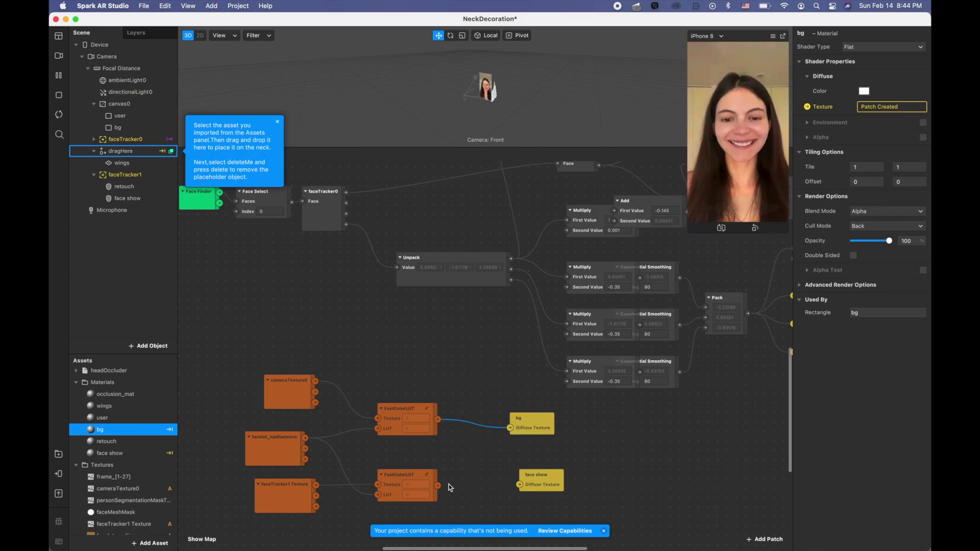
{"action": "left_click_drag", "start_coordinate": [438, 485], "coordinate": [519, 485]}
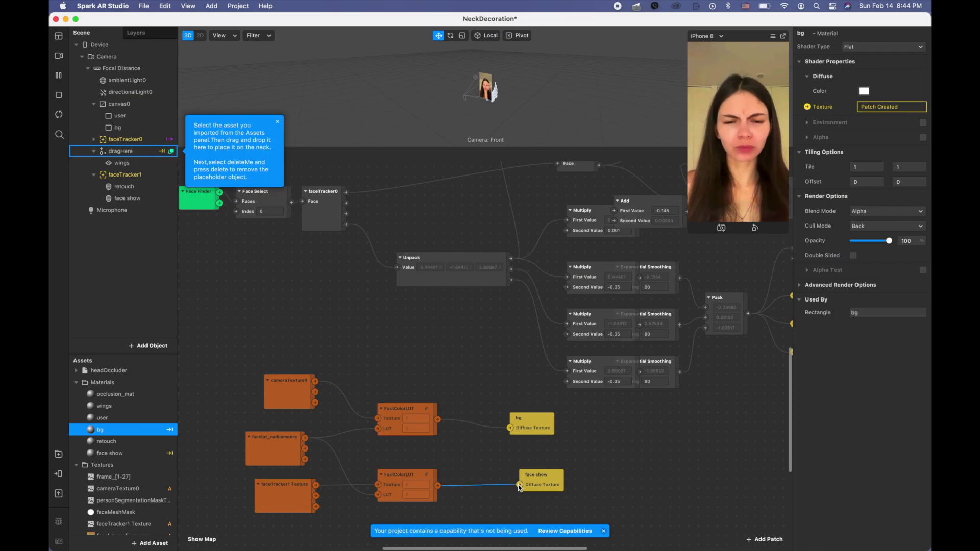
- Check the face show mesh and material, and assign the bg rectangle to the bg layer
{"action": "left_click", "coordinate": [115, 201]}
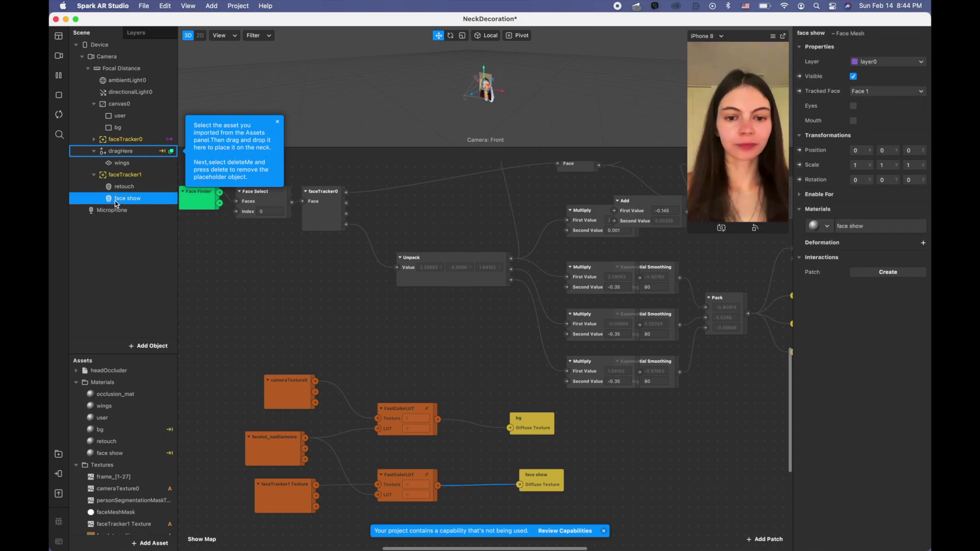
{"action": "left_click", "coordinate": [121, 453]}
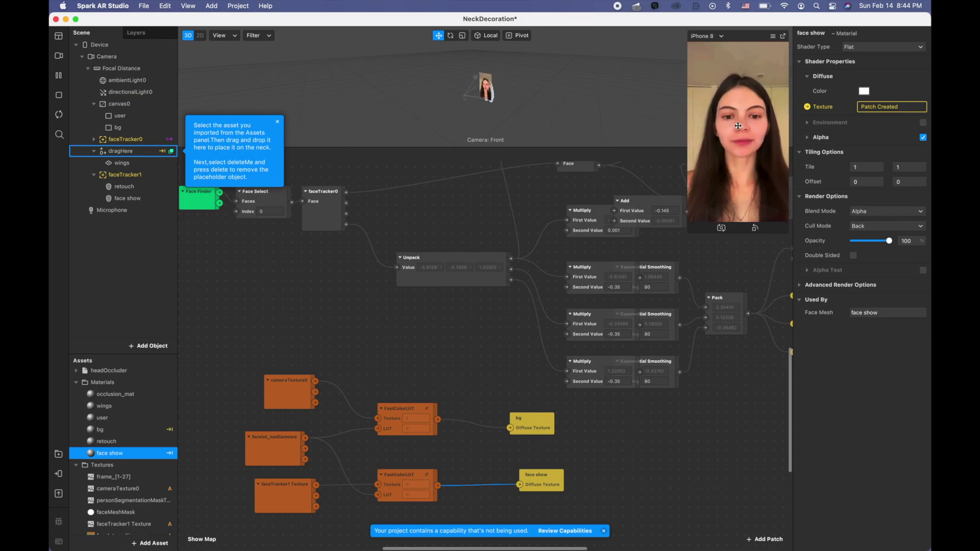
{"action": "left_click", "coordinate": [118, 127]}
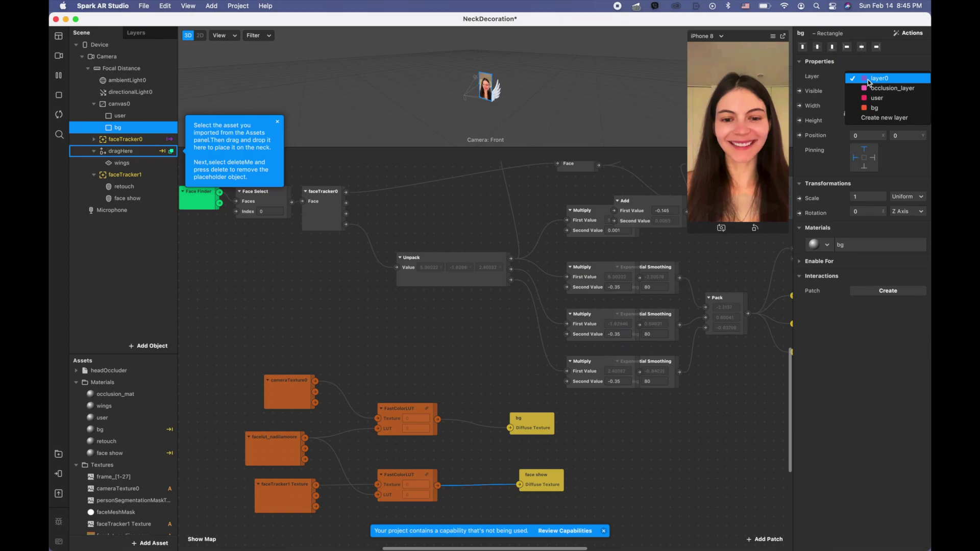
{"action": "left_click", "coordinate": [871, 108]}
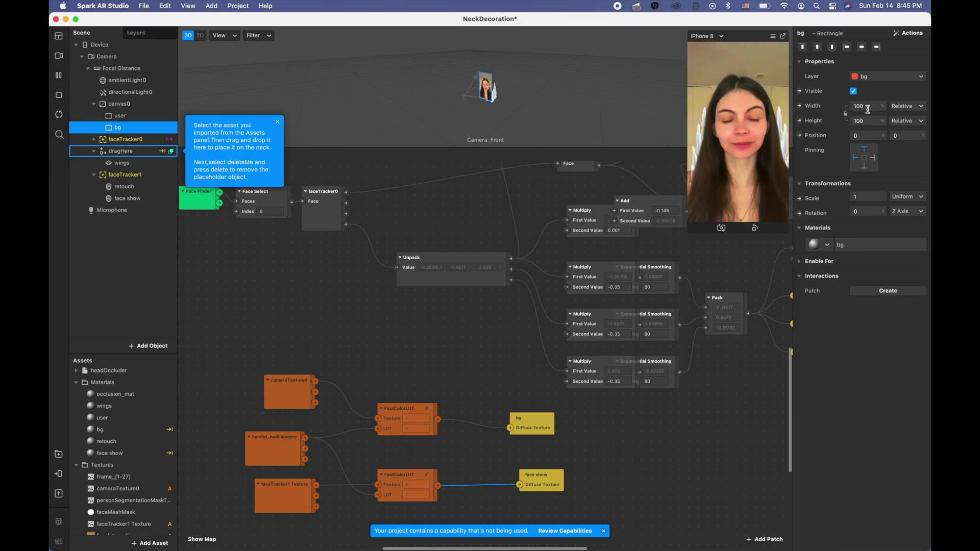